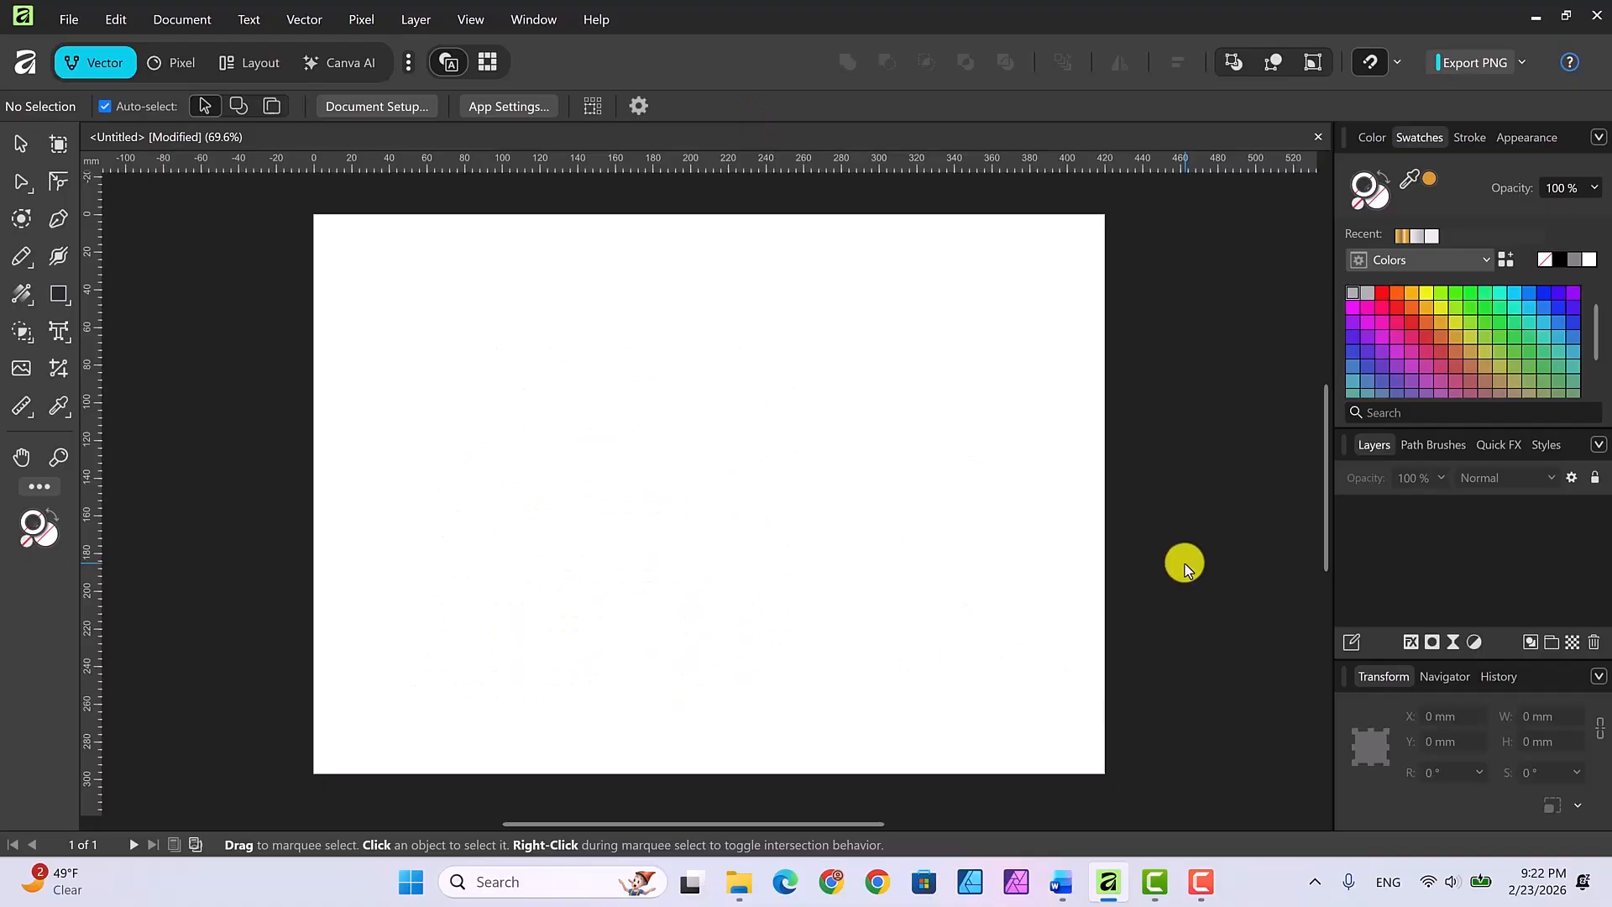
# Step: Draw a circle about 100 mm in diameter near the page's lower-right corner and nudge it slightly upward
pyautogui.click(69, 305)
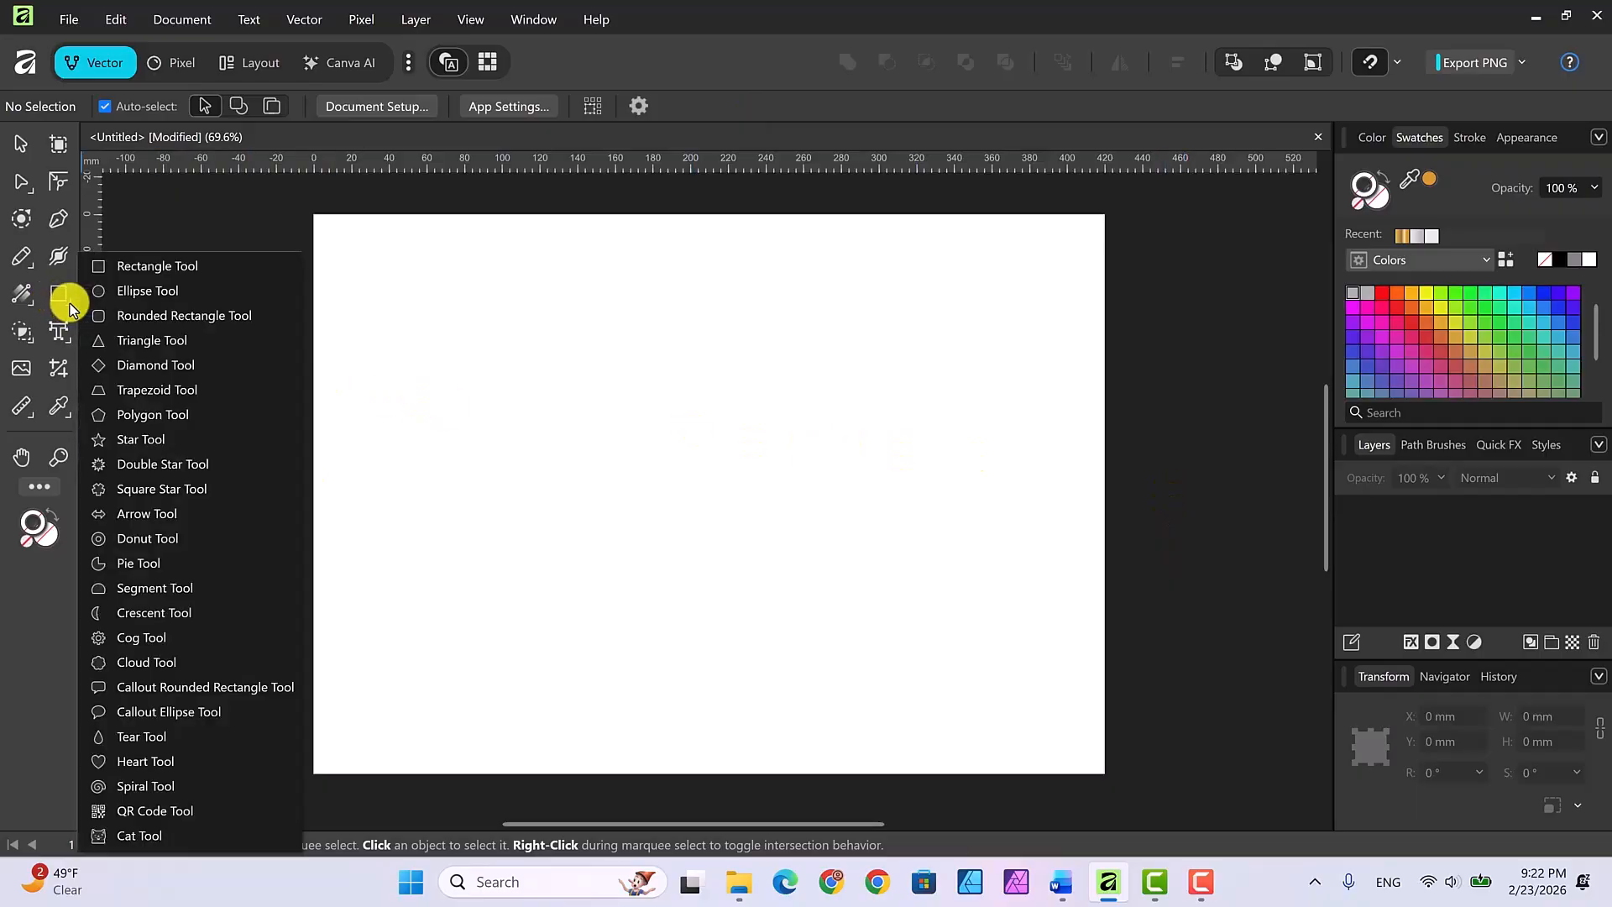
pyautogui.click(134, 292)
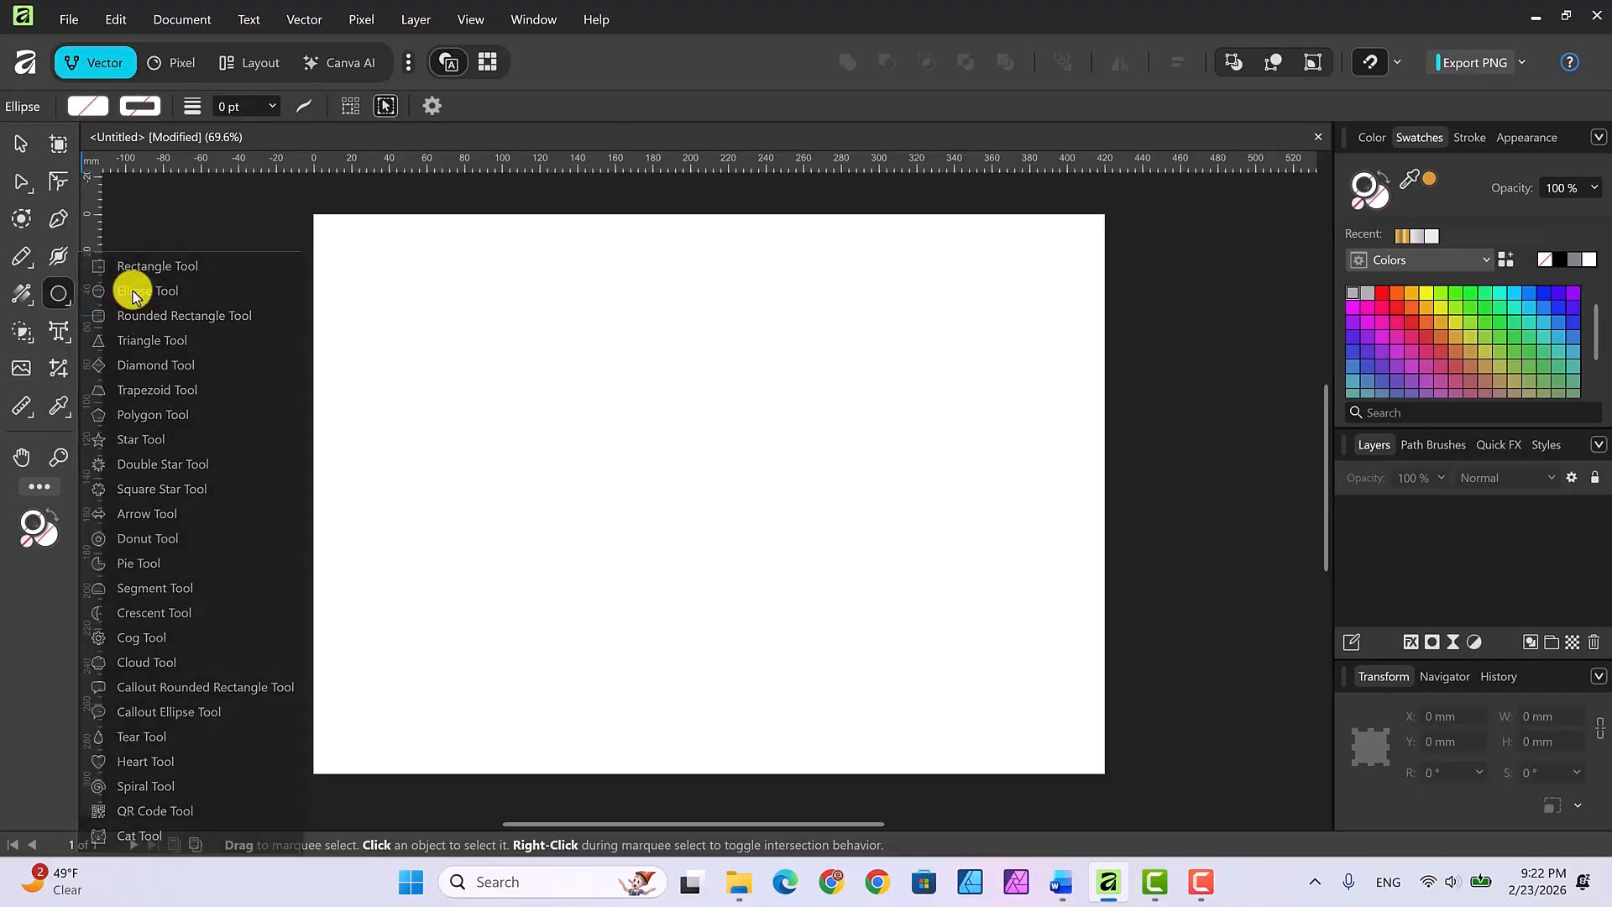
pyautogui.moveTo(863, 576); pyautogui.dragTo(1061, 707)
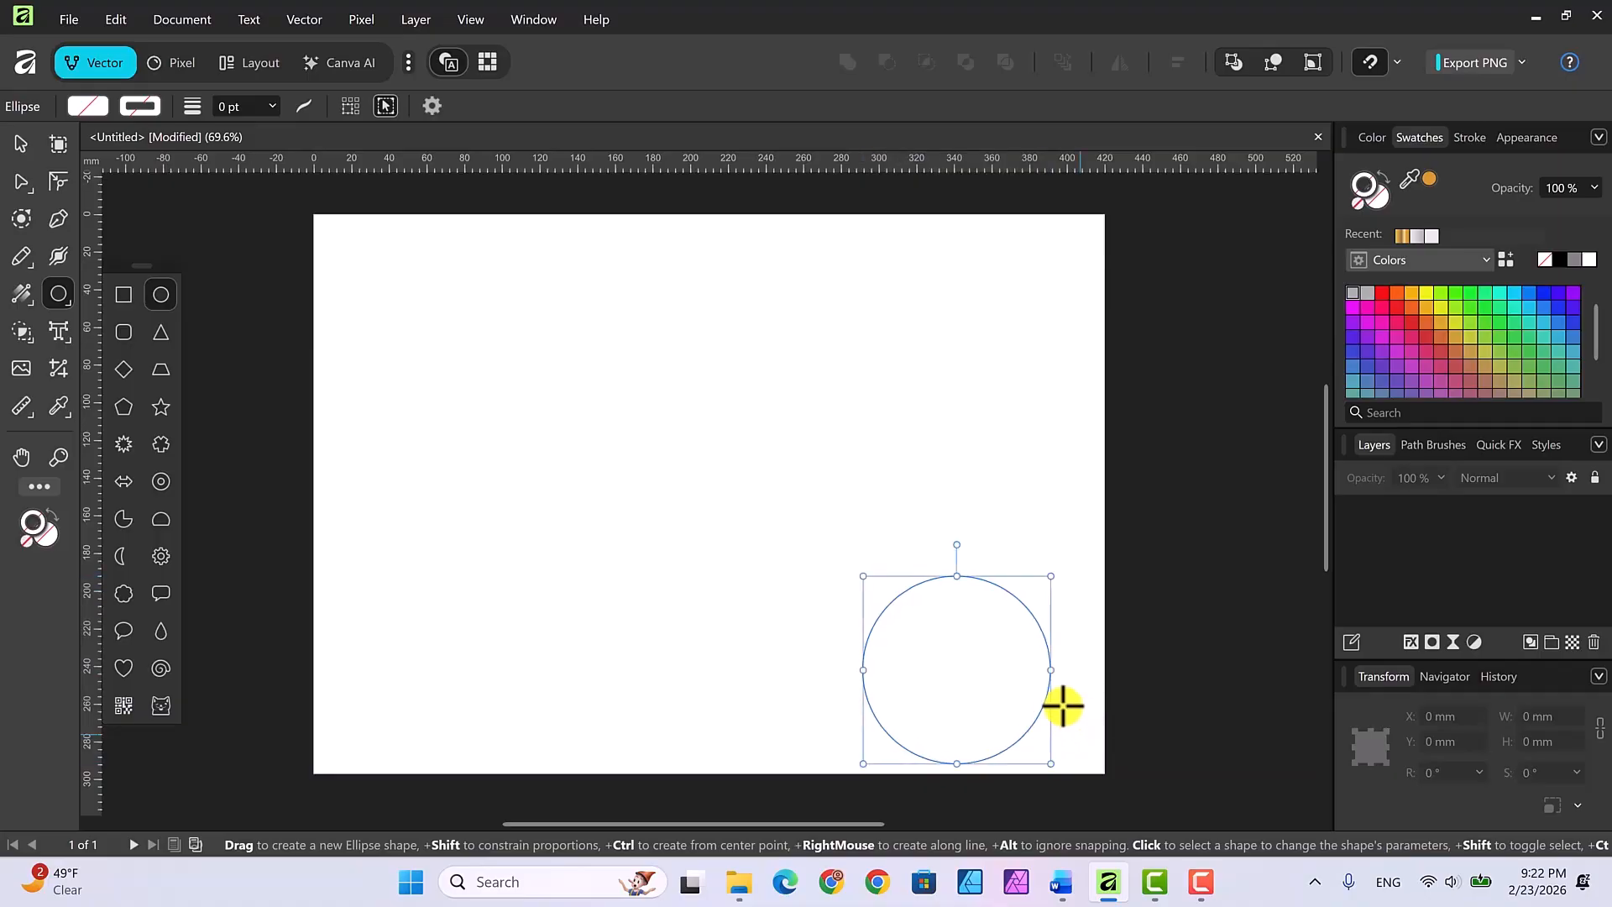
pyautogui.click(20, 145)
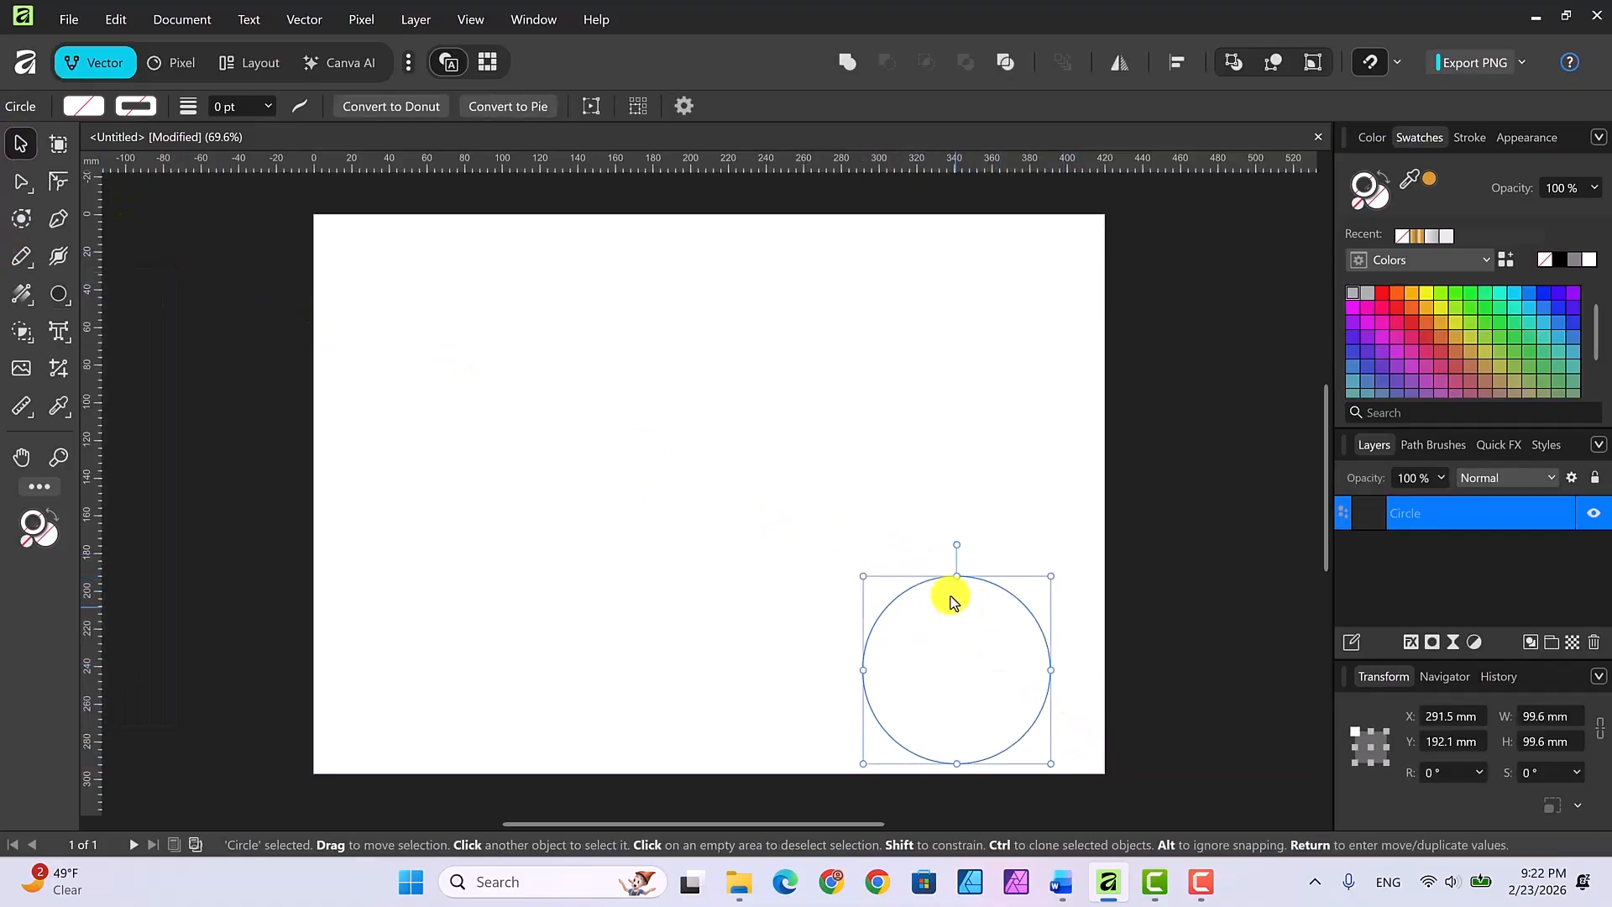
pyautogui.moveTo(955, 601); pyautogui.dragTo(951, 565)
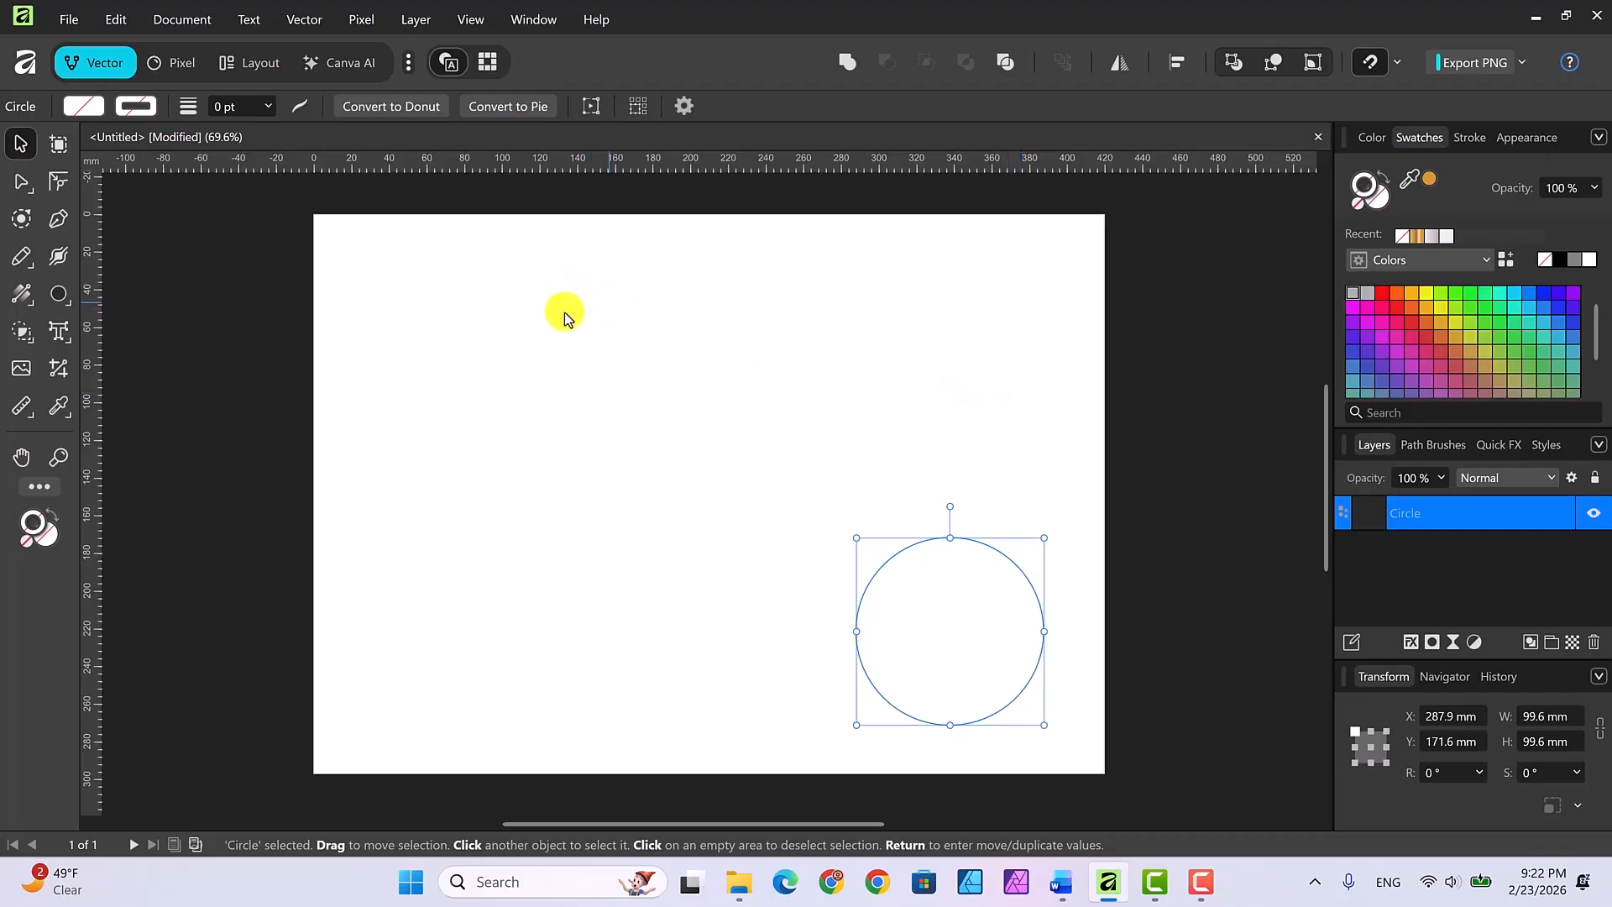
# Step: Place the gold bars photo from the gold lettering video folder in the page's lower-left area, about 180 by 135 mm
pyautogui.click(70, 21)
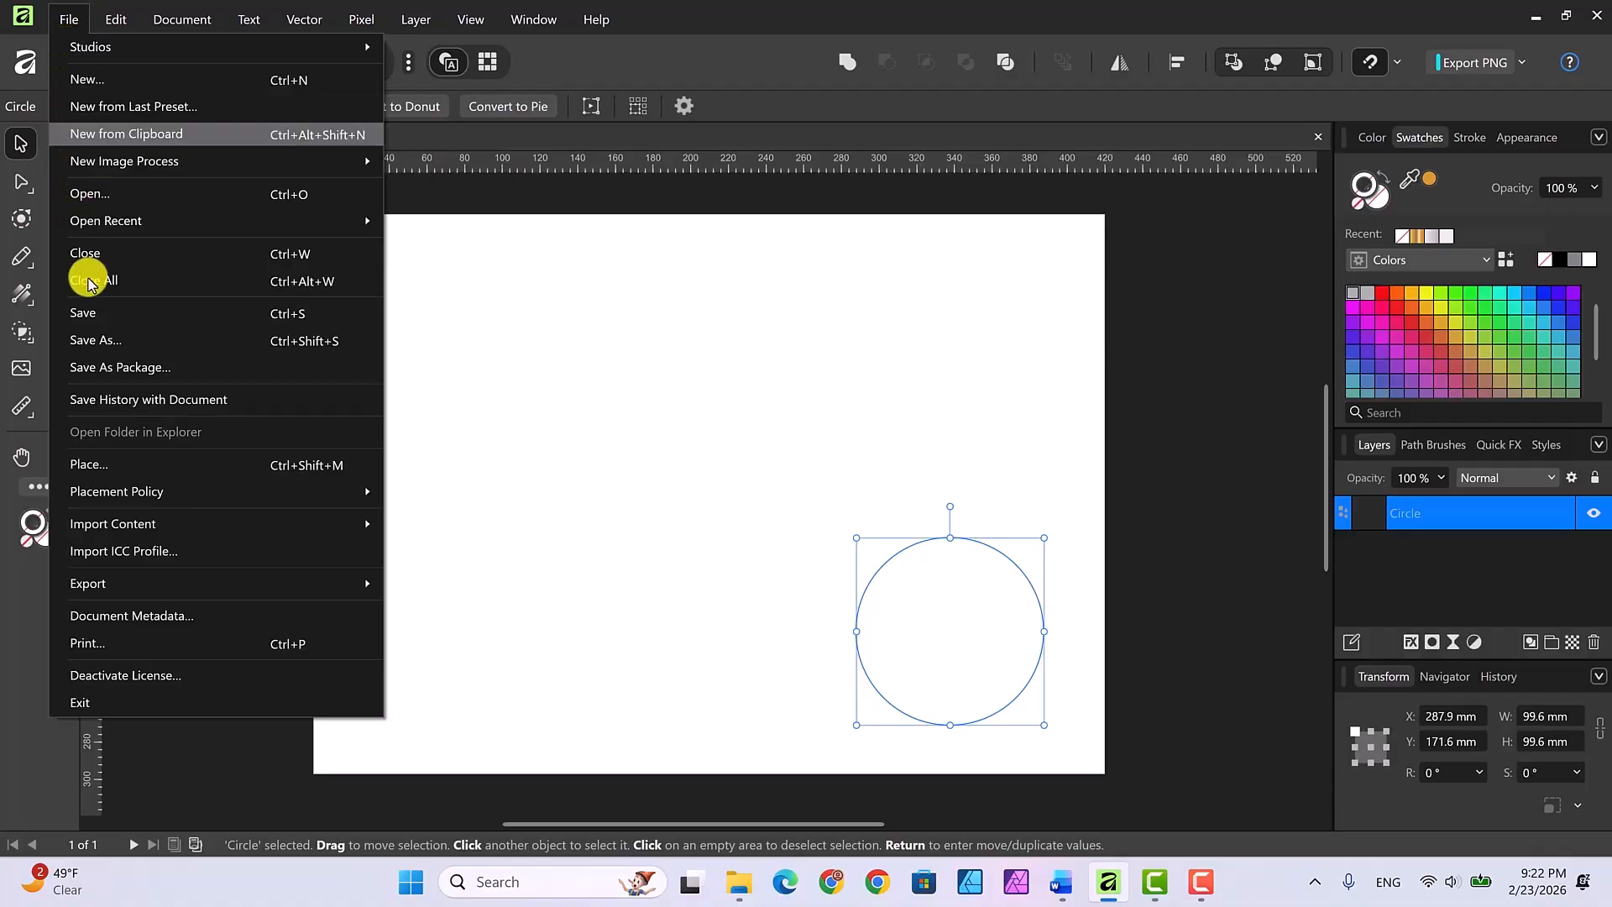
pyautogui.click(88, 465)
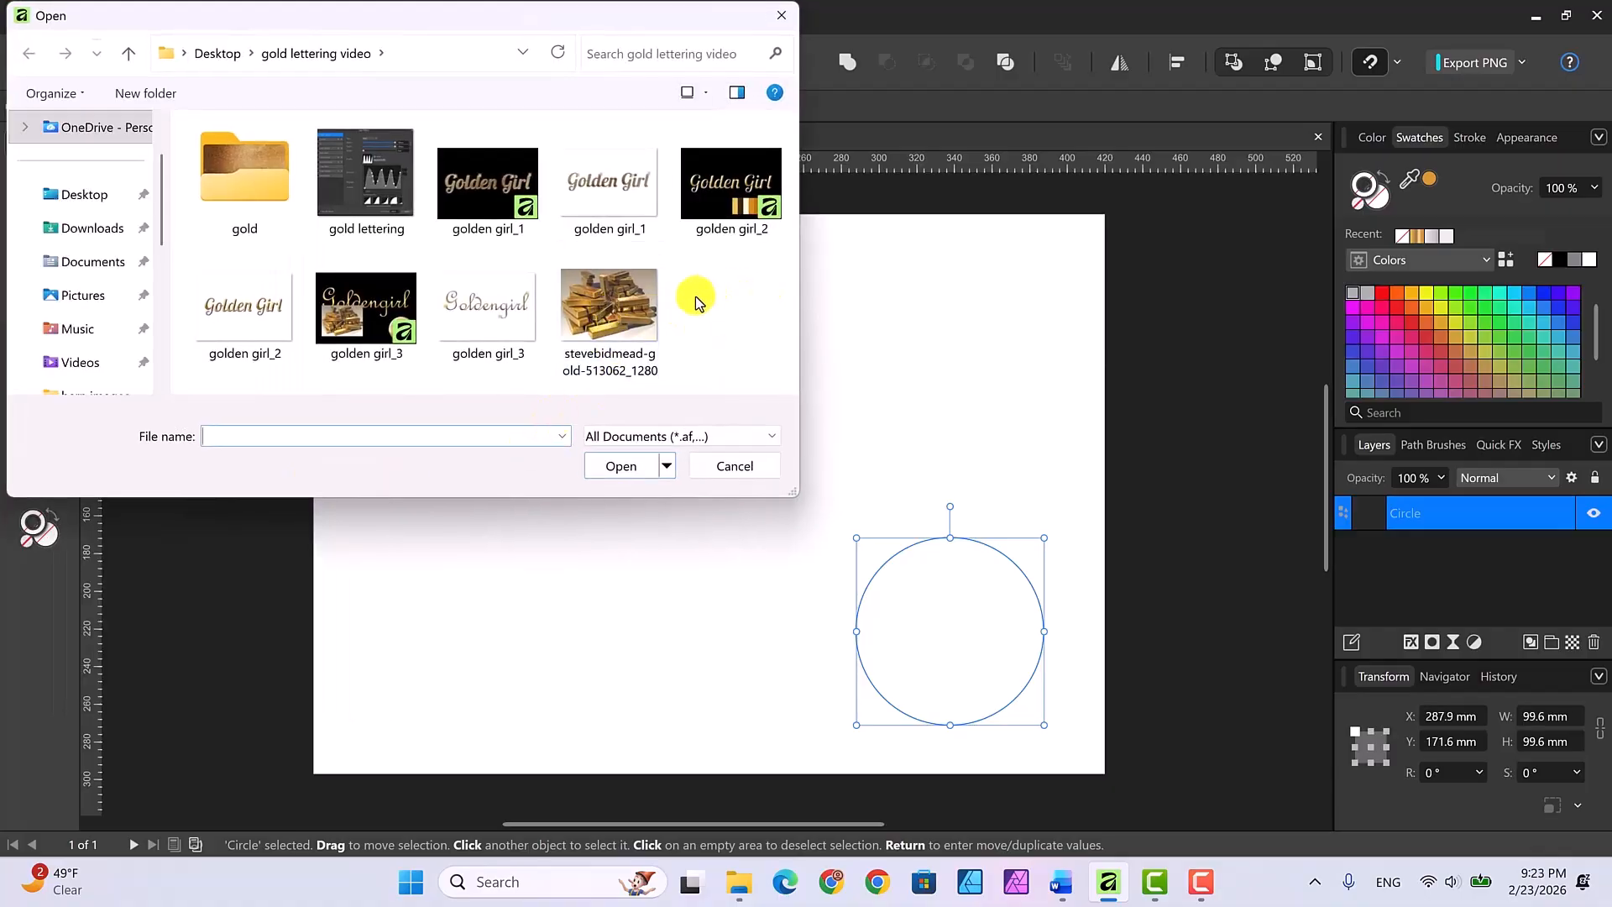
pyautogui.click(611, 310)
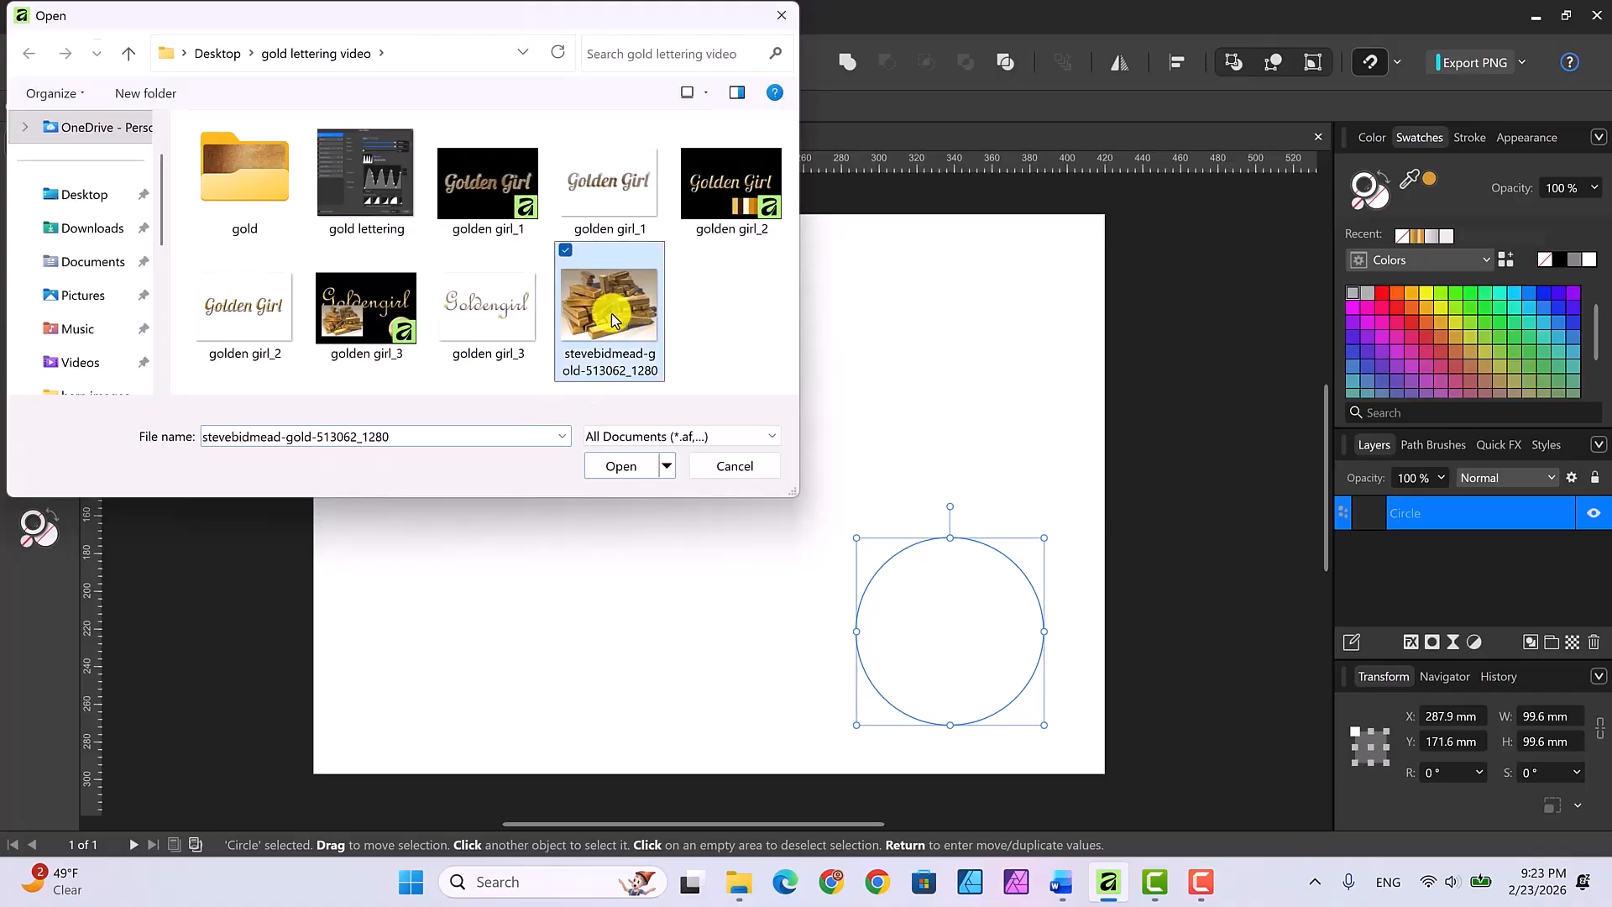
pyautogui.click(623, 464)
pyautogui.moveTo(372, 478); pyautogui.dragTo(691, 747)
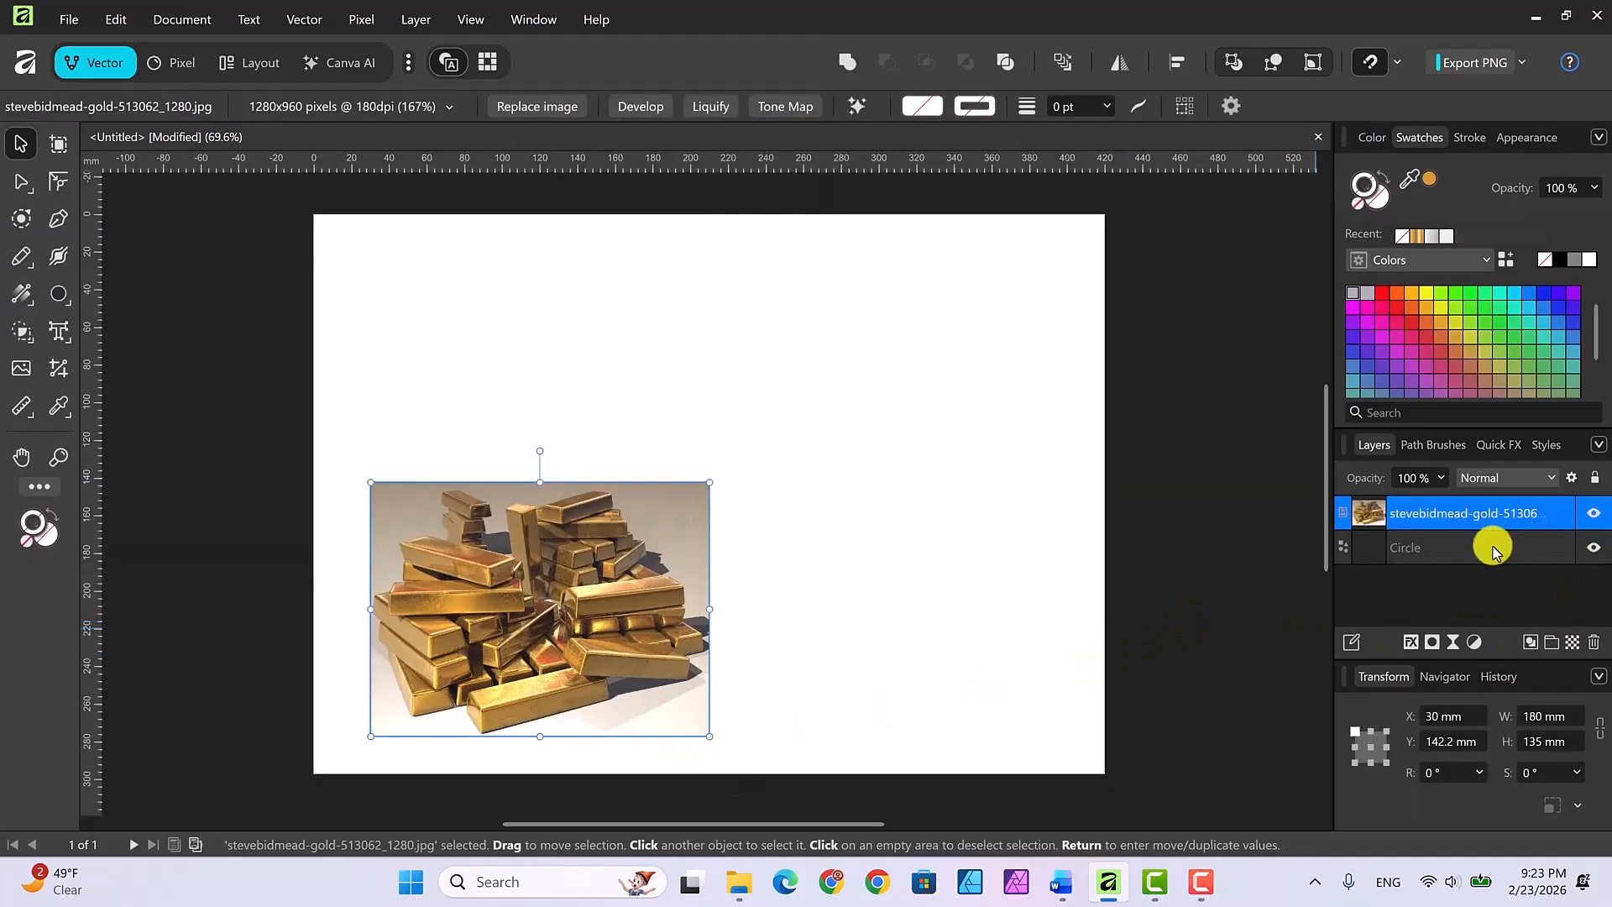
# Step: Give the circle a solid black outline with a stroke width of 0.6 pt
pyautogui.click(1492, 548)
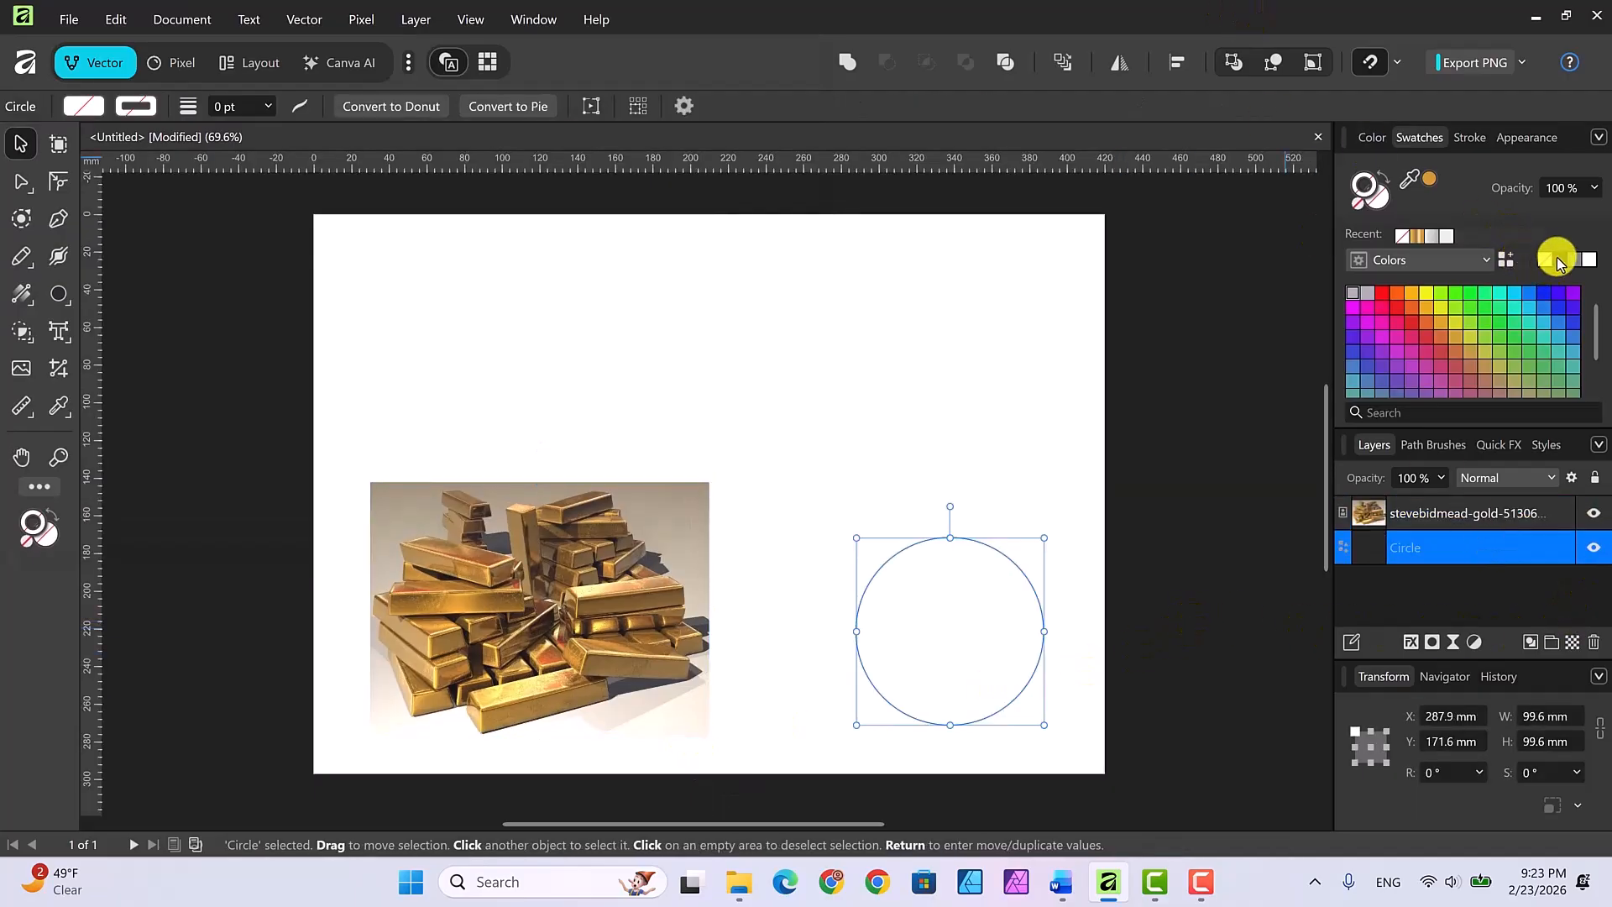
pyautogui.click(1557, 262)
pyautogui.click(1033, 340)
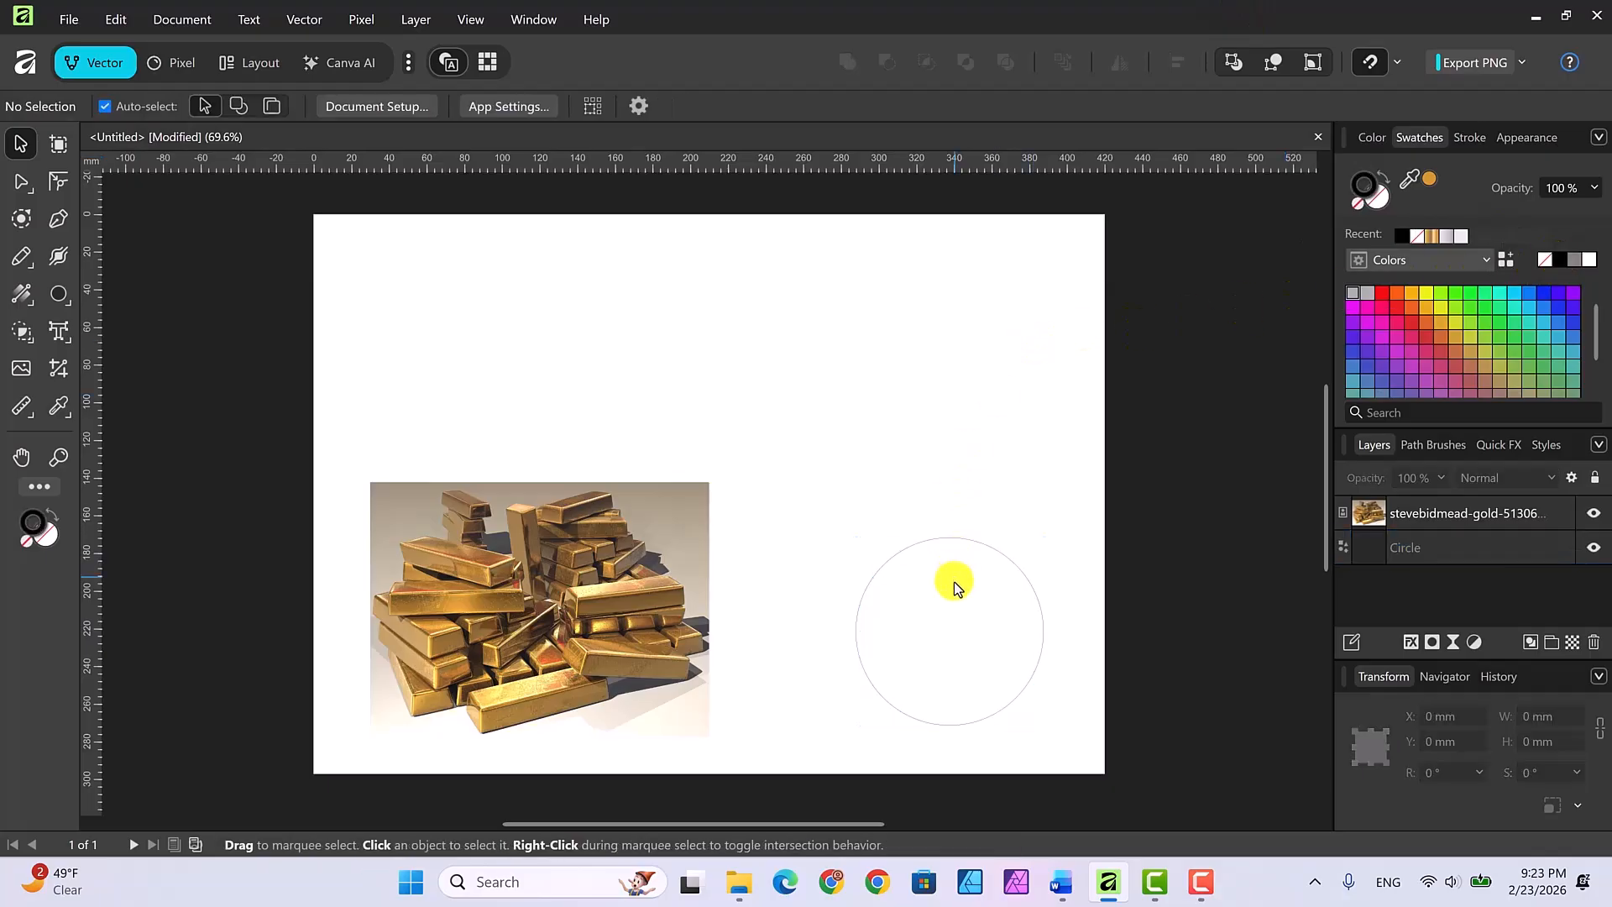
pyautogui.click(1433, 556)
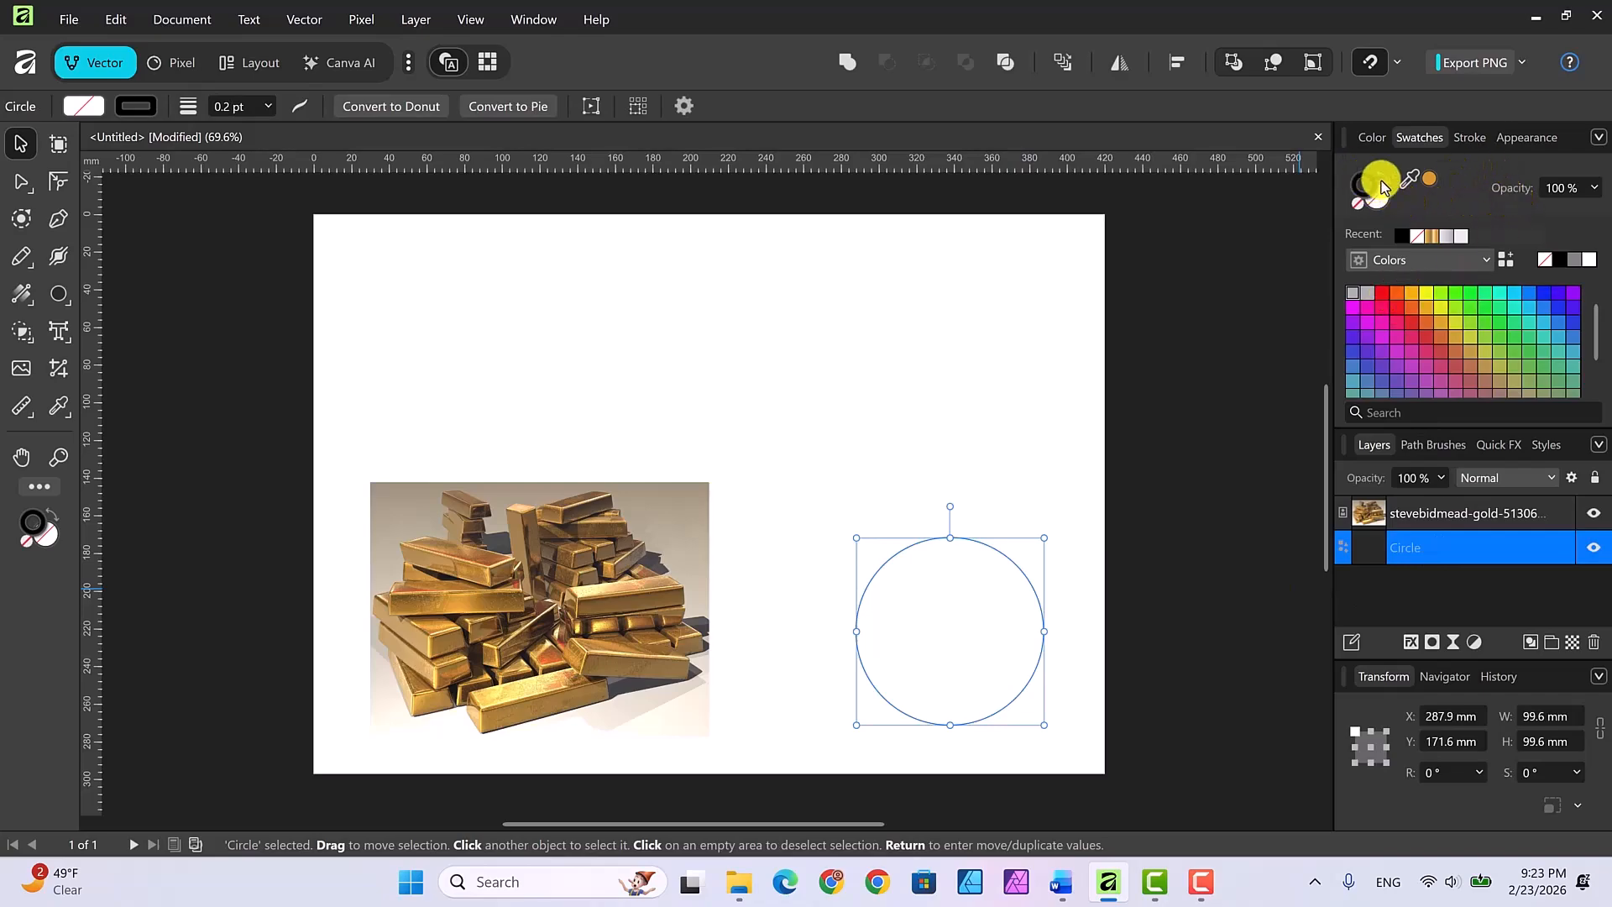
pyautogui.click(1469, 137)
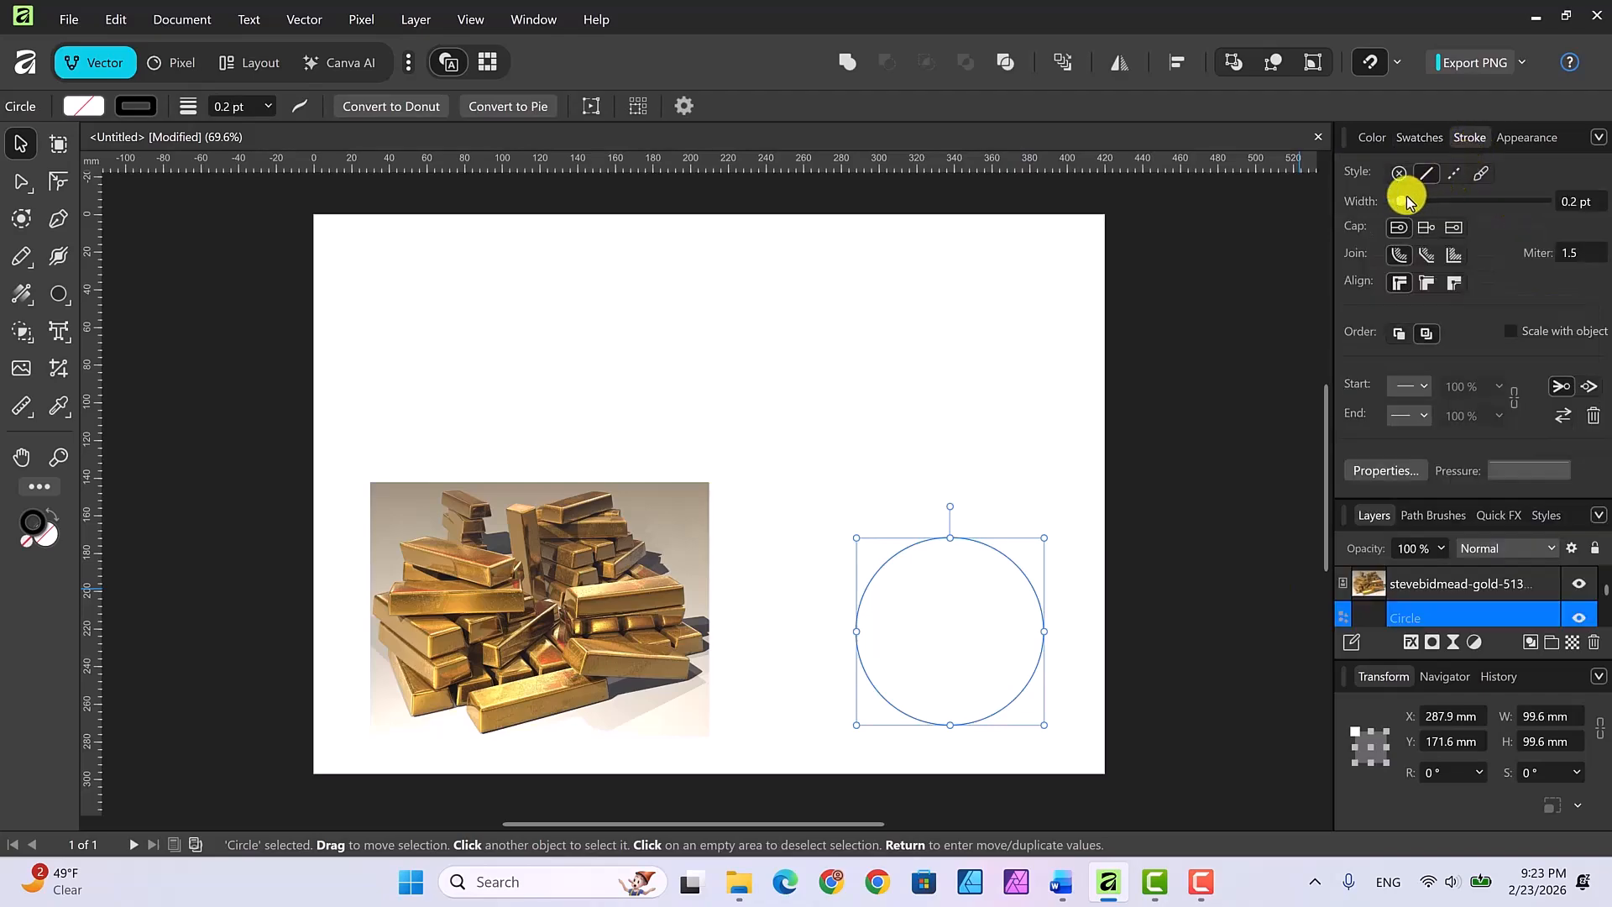
pyautogui.moveTo(1402, 198); pyautogui.dragTo(1403, 198)
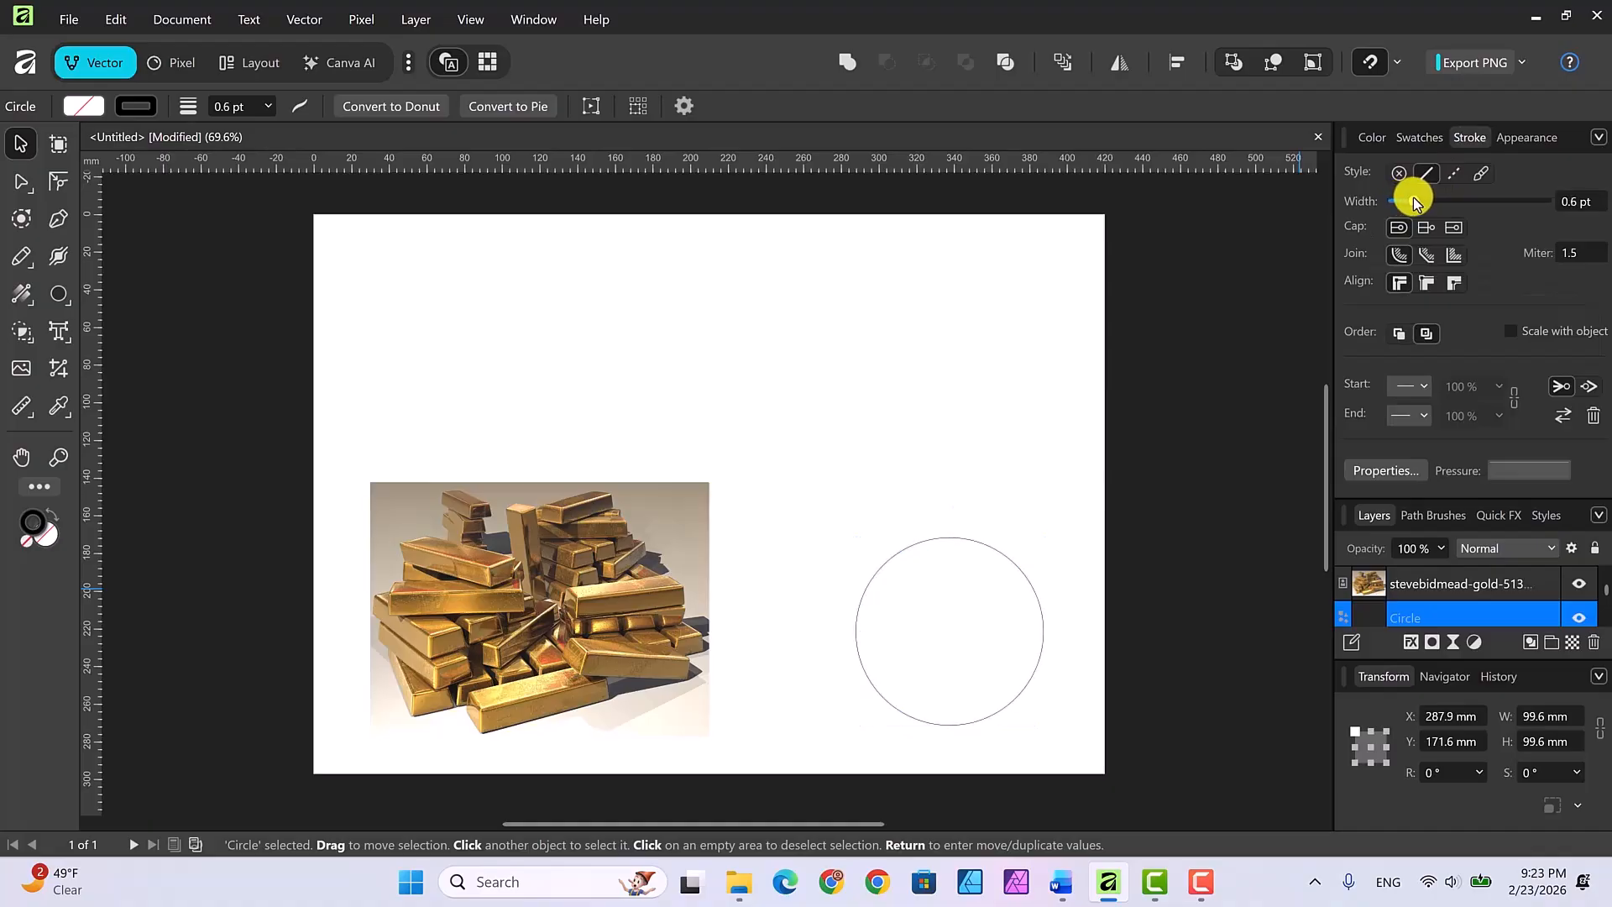
pyautogui.click(1063, 284)
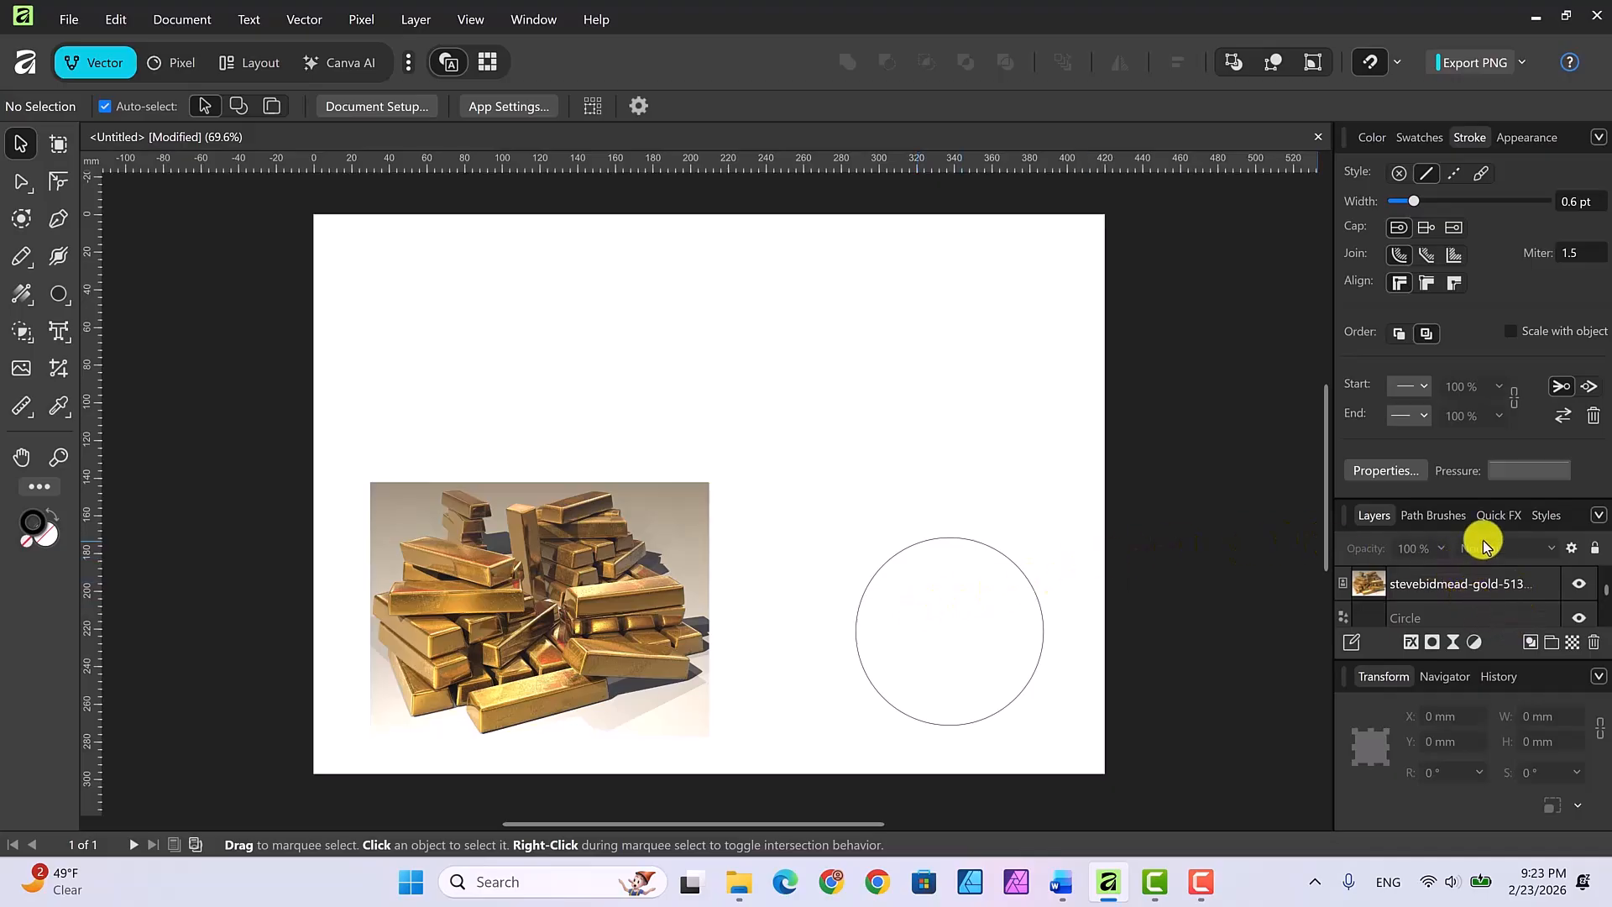
# Step: Apply a vertical linear gradient fill to the circle, running from its top edge to its bottom edge
pyautogui.click(1398, 138)
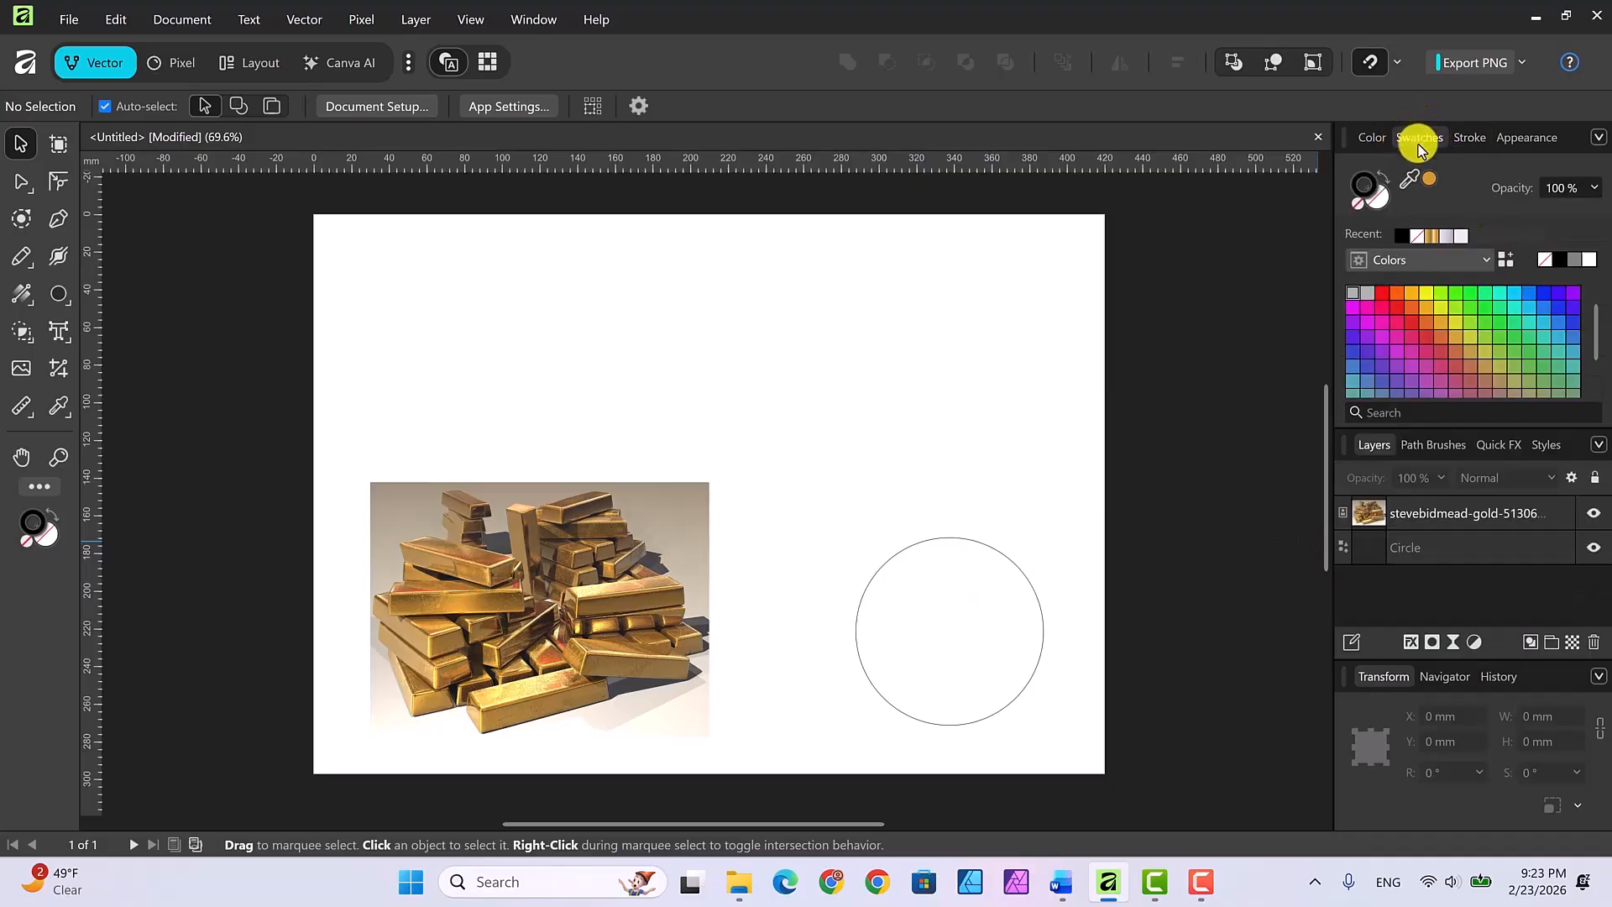
pyautogui.click(1460, 551)
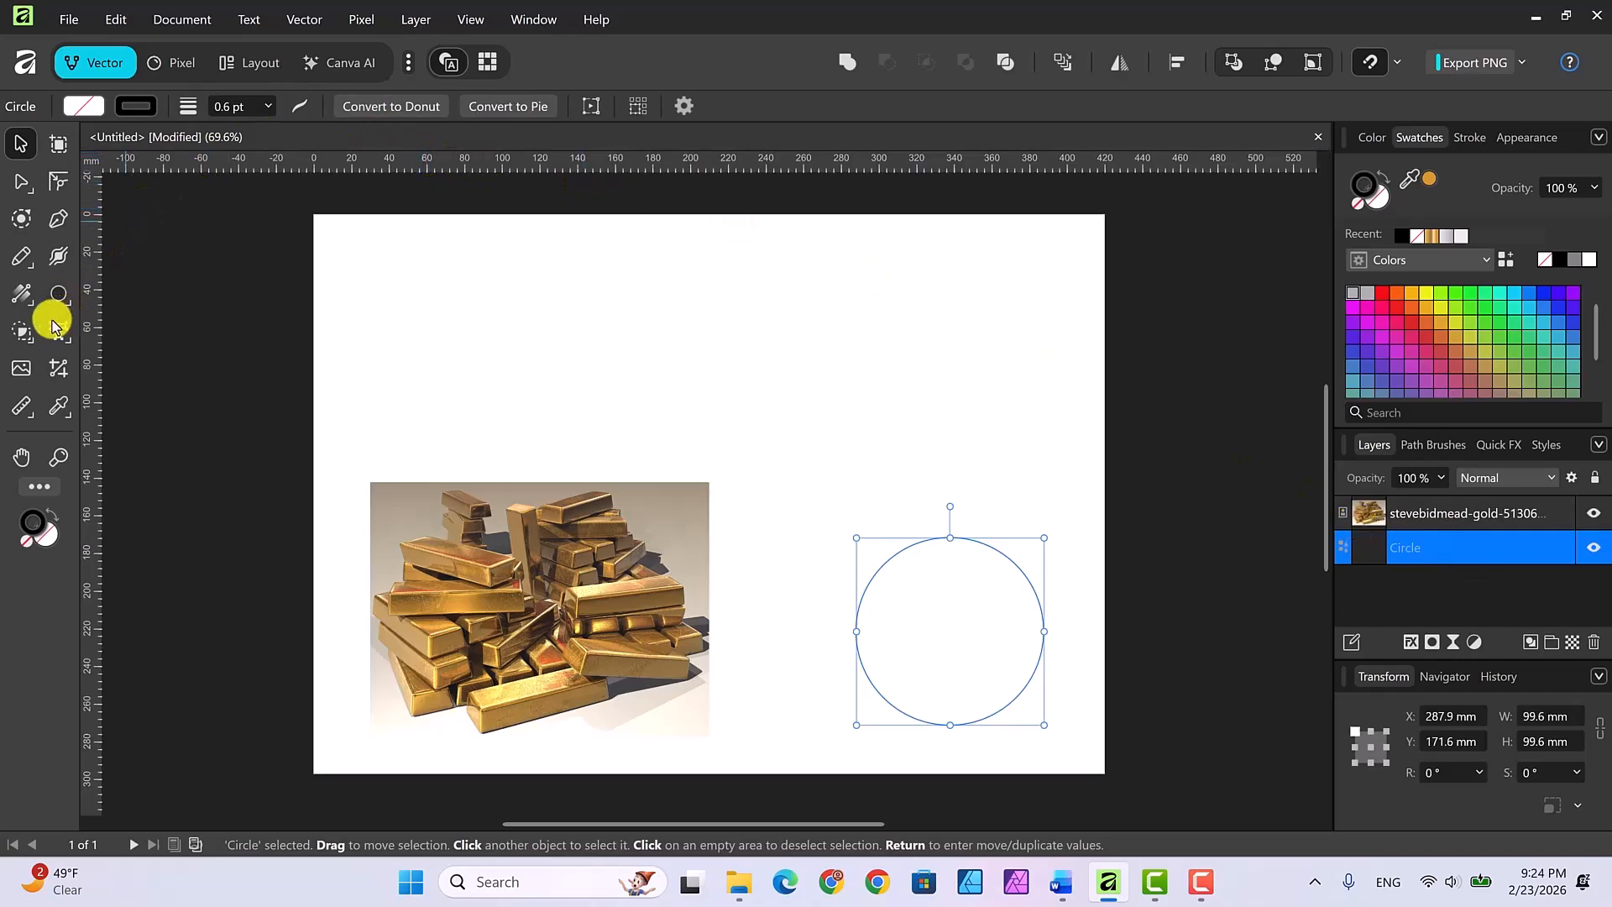
pyautogui.click(22, 294)
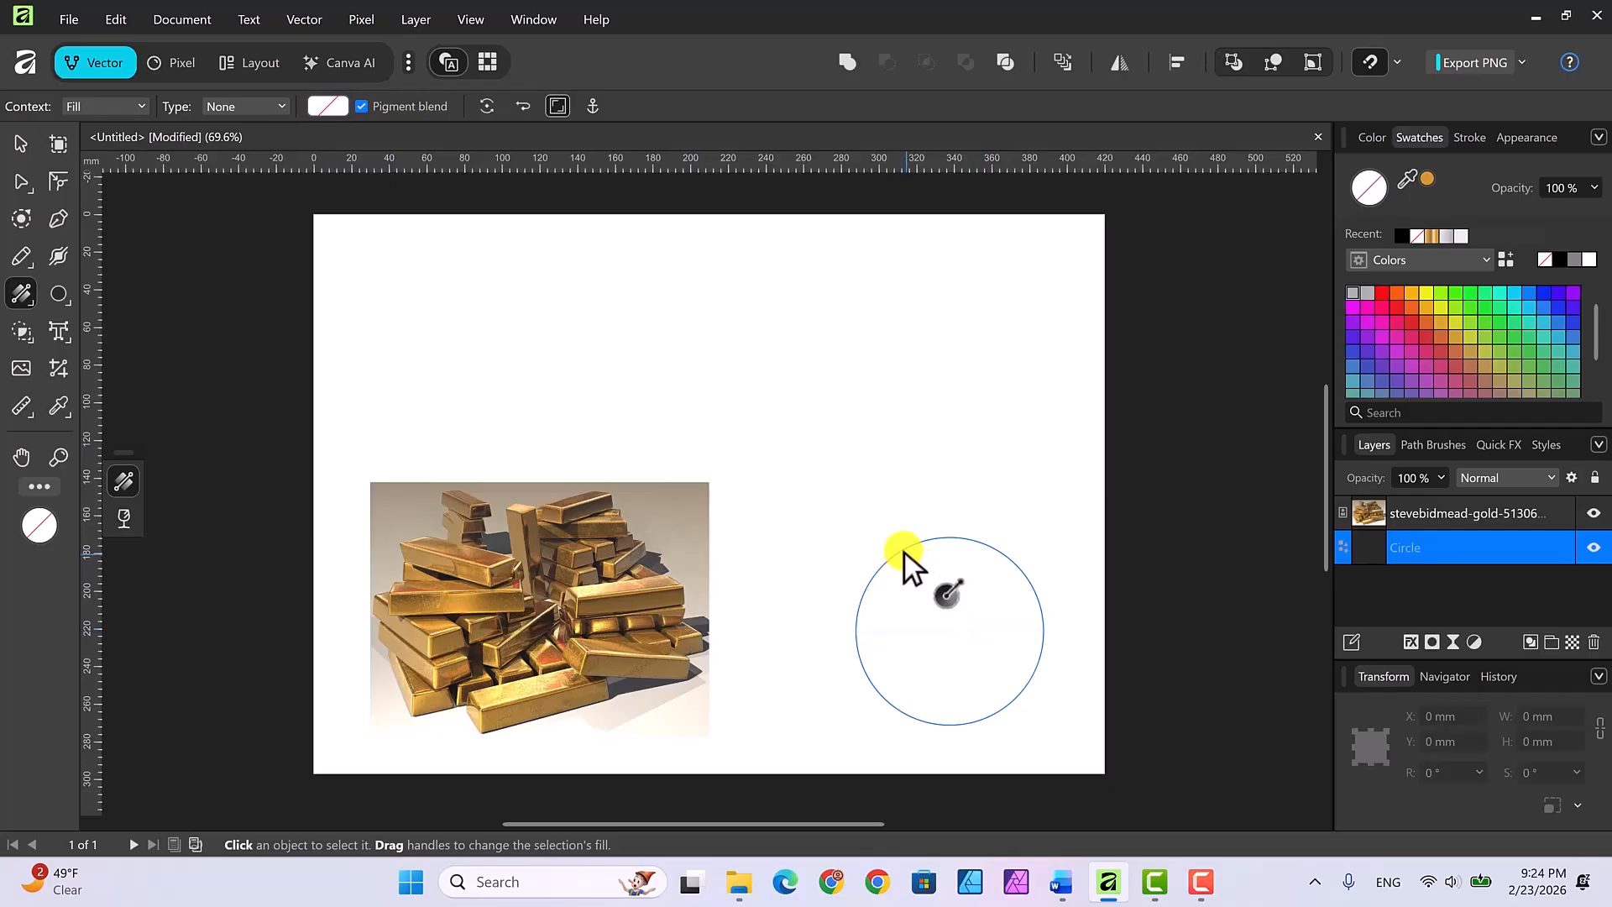
pyautogui.moveTo(949, 540); pyautogui.dragTo(952, 722)
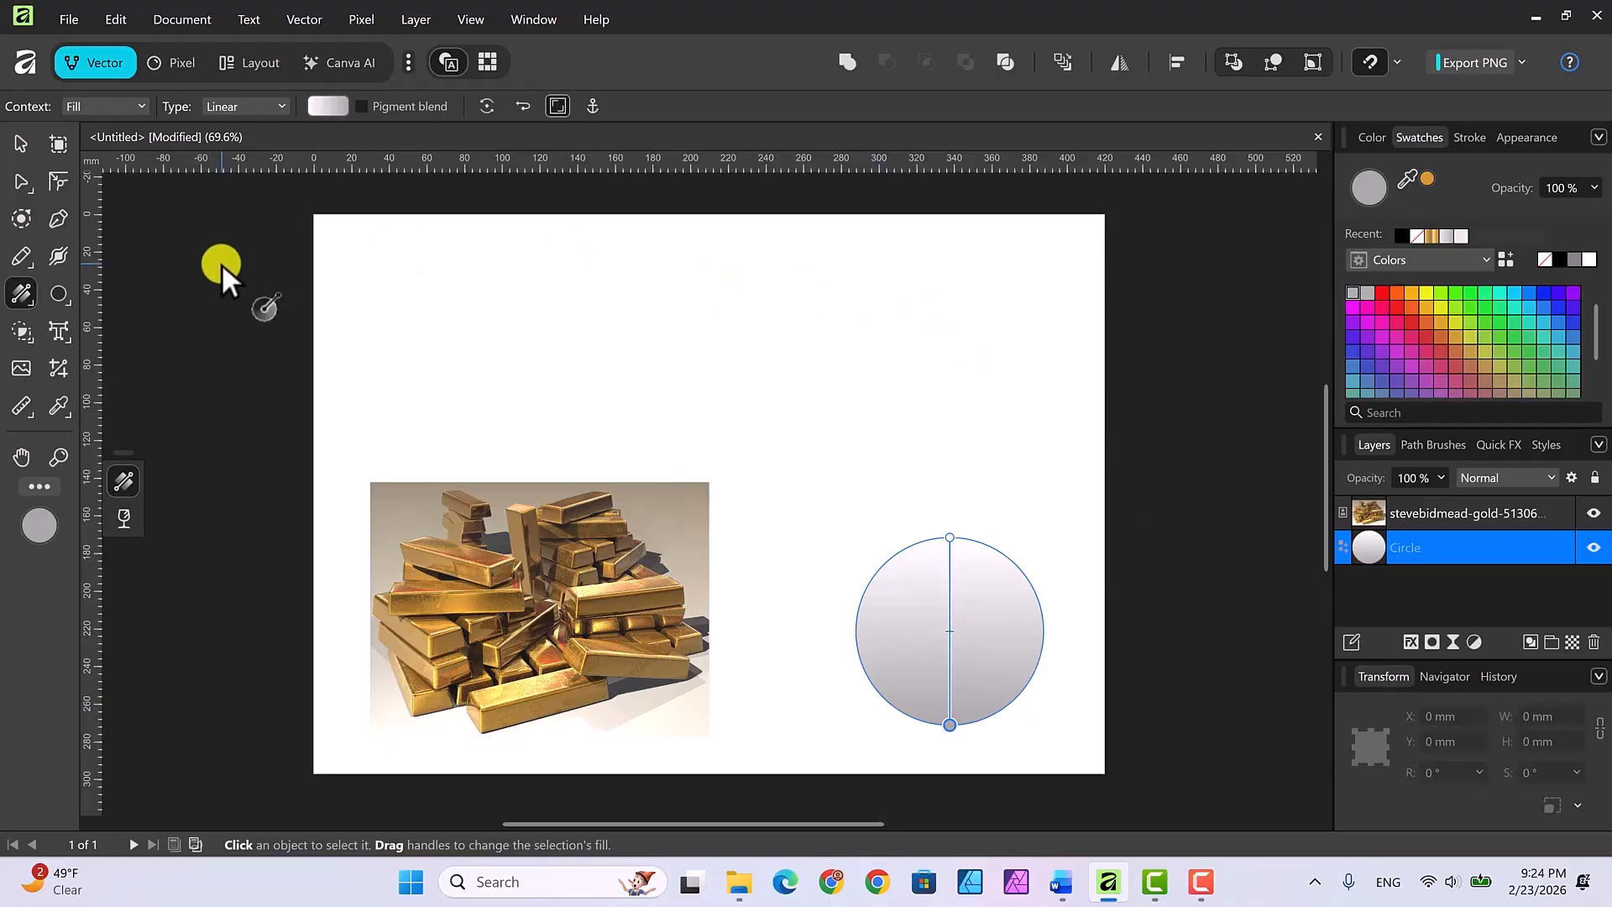
# Step: Add four intermediate stops to the circle's gradient at about 16%, 38%, 60% and 78%
pyautogui.click(327, 106)
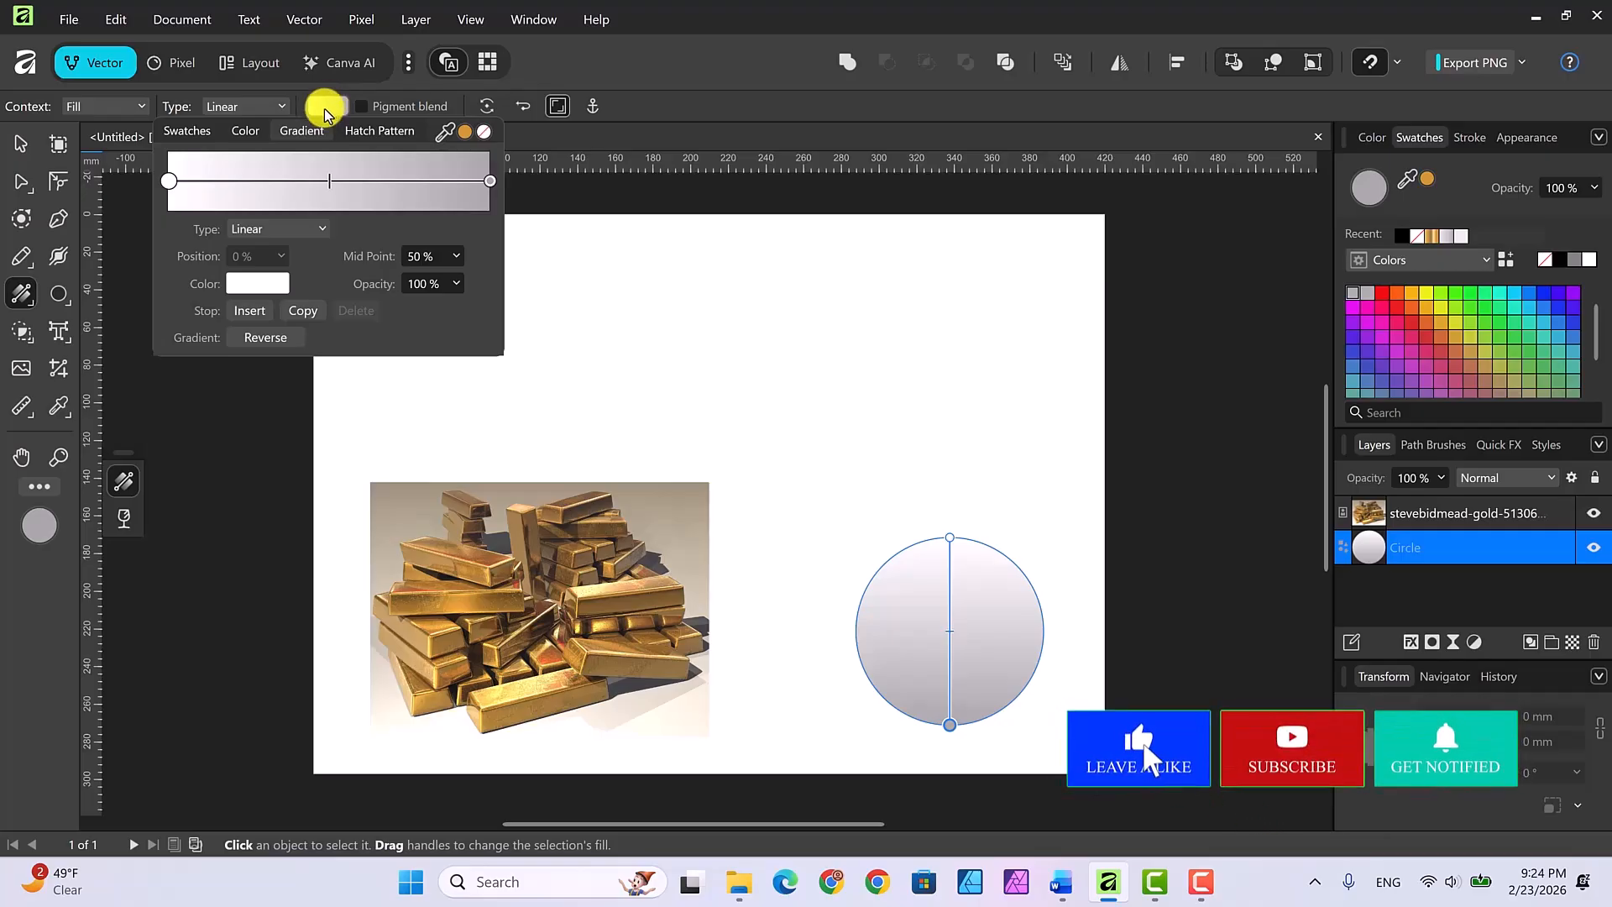
pyautogui.click(220, 181)
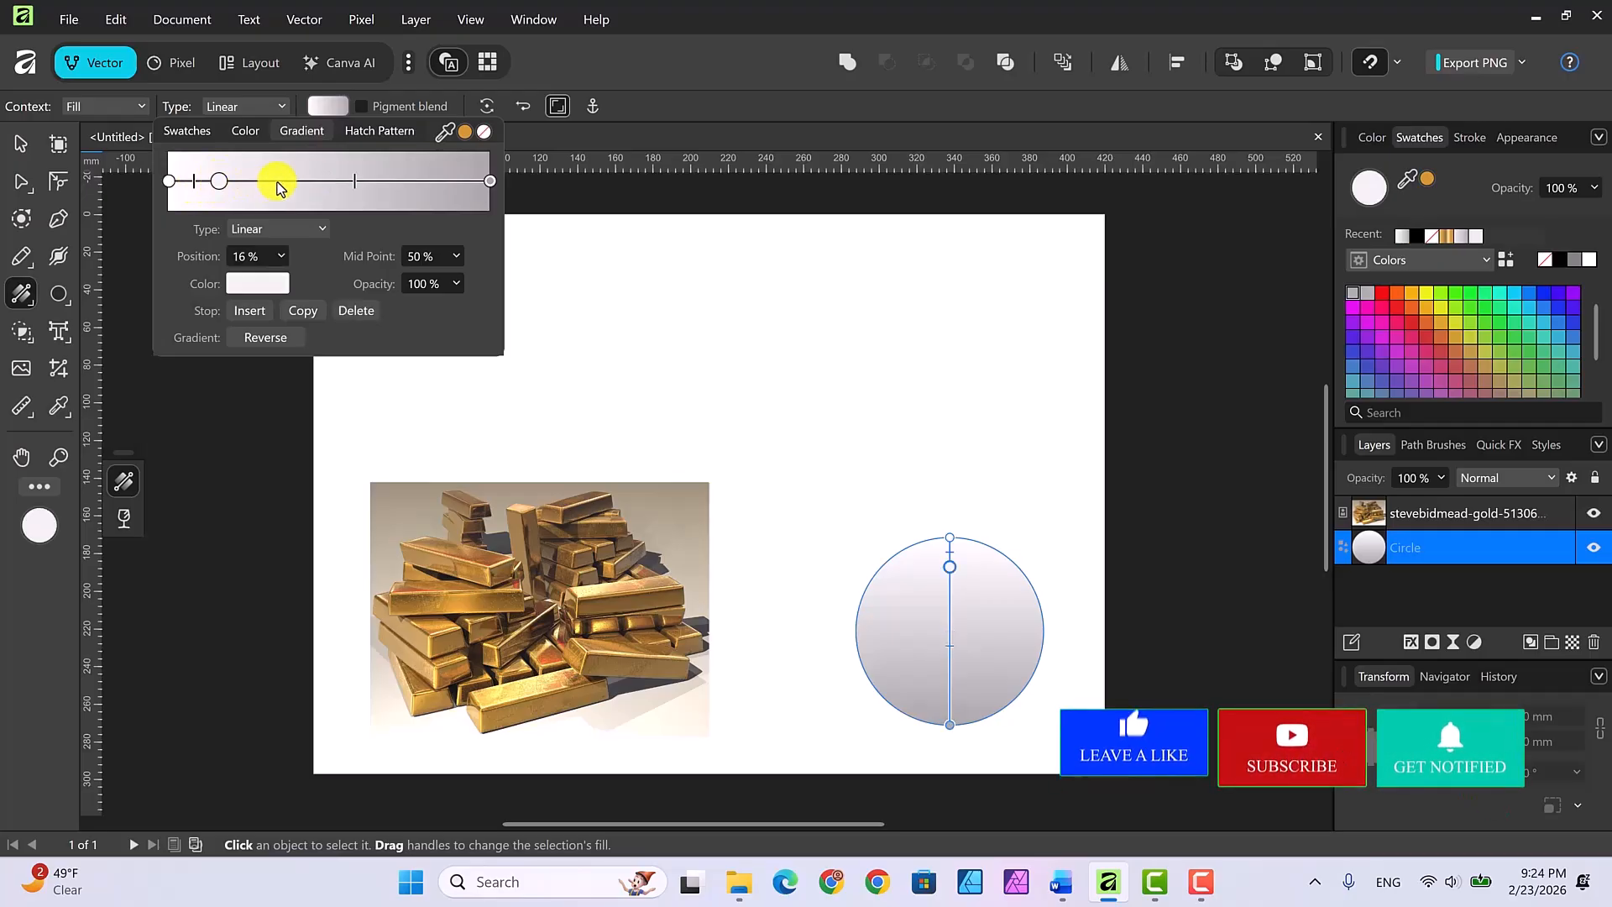
pyautogui.click(417, 181)
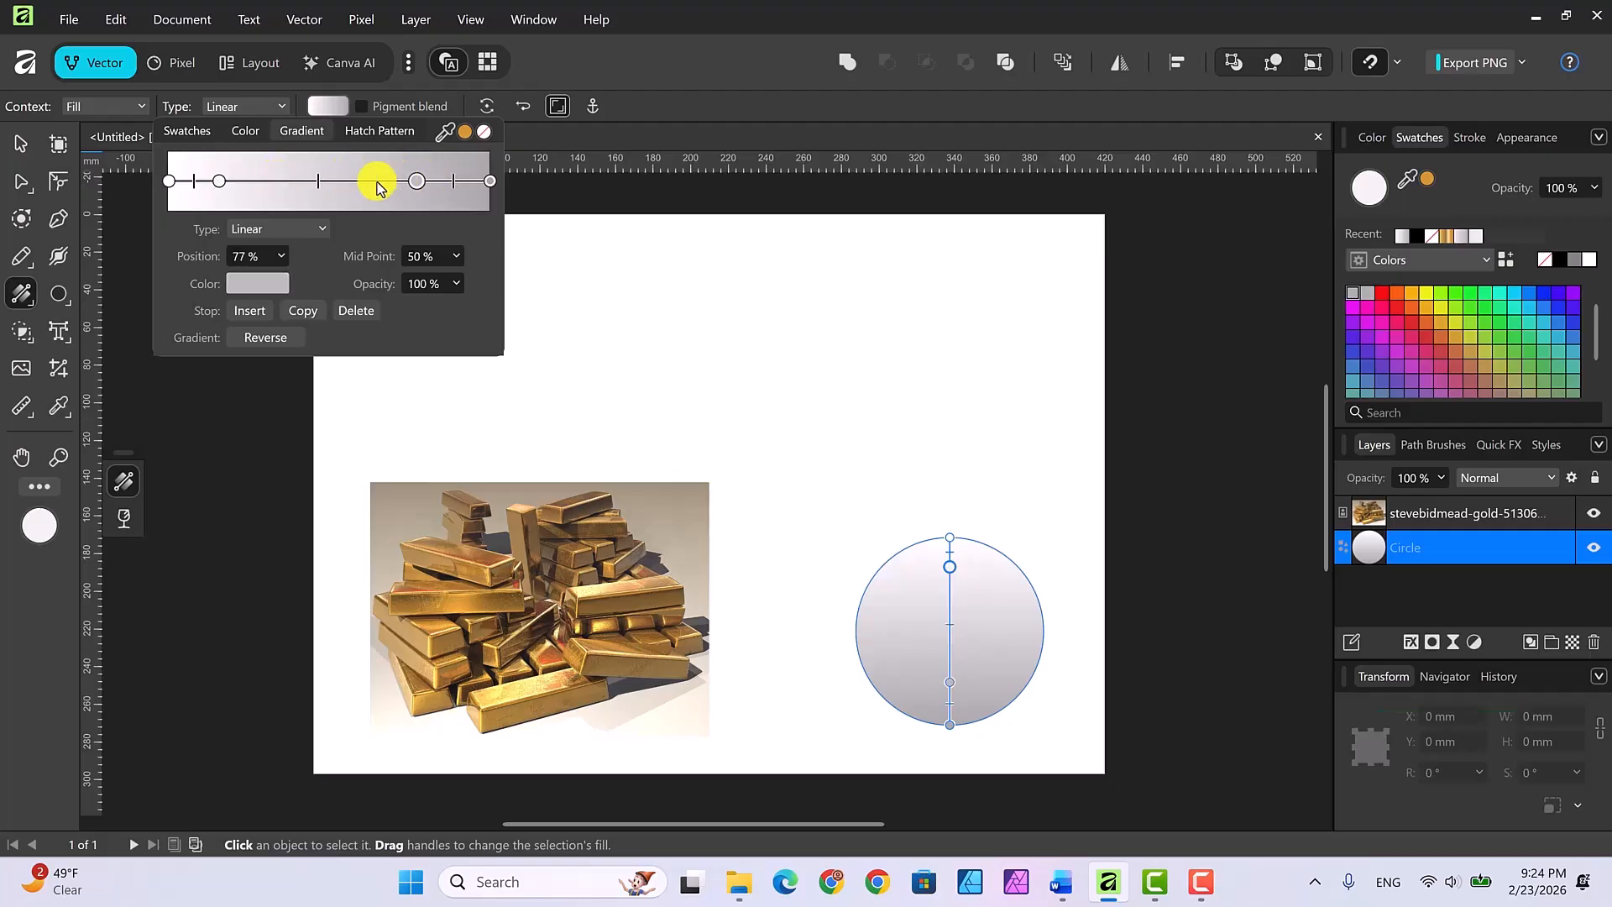
pyautogui.click(277, 181)
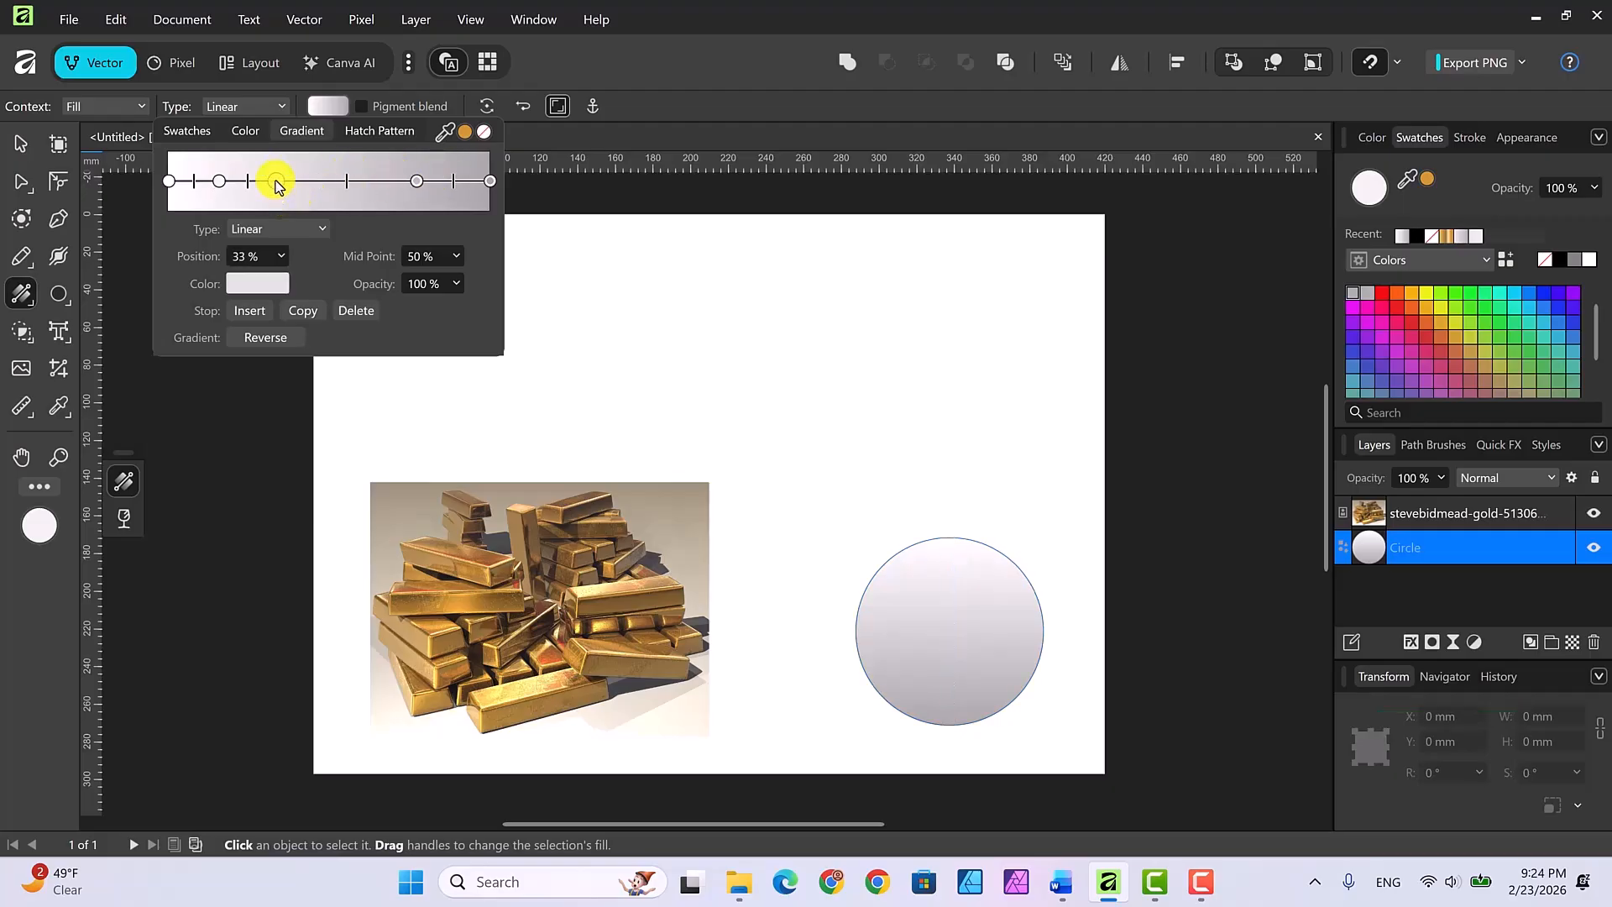
pyautogui.click(365, 181)
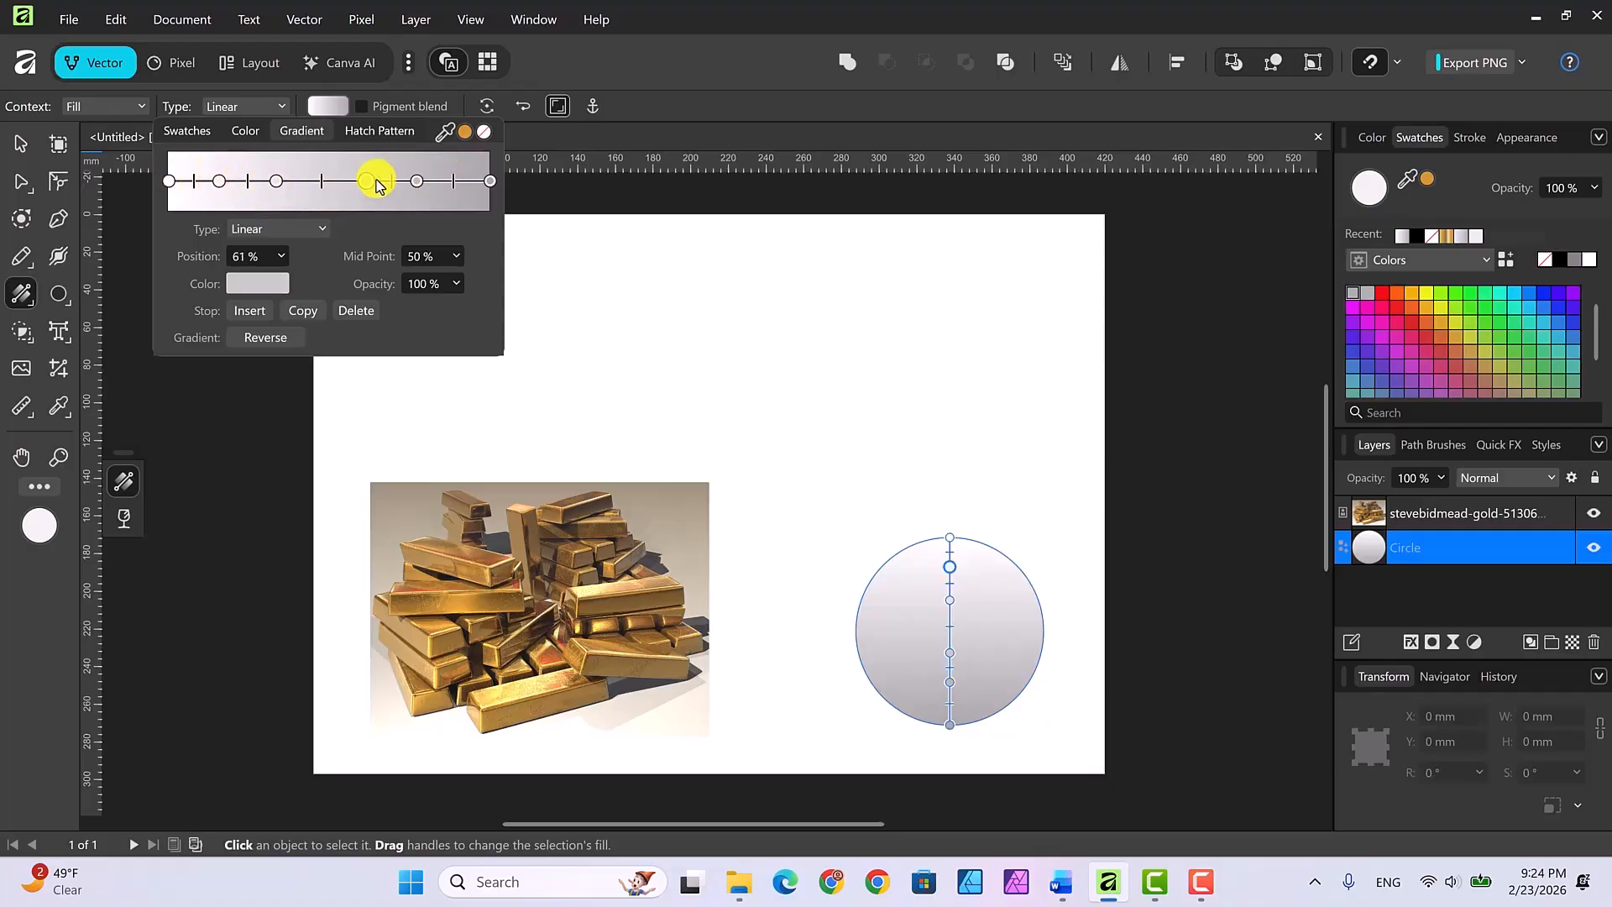
pyautogui.moveTo(277, 180); pyautogui.dragTo(363, 183)
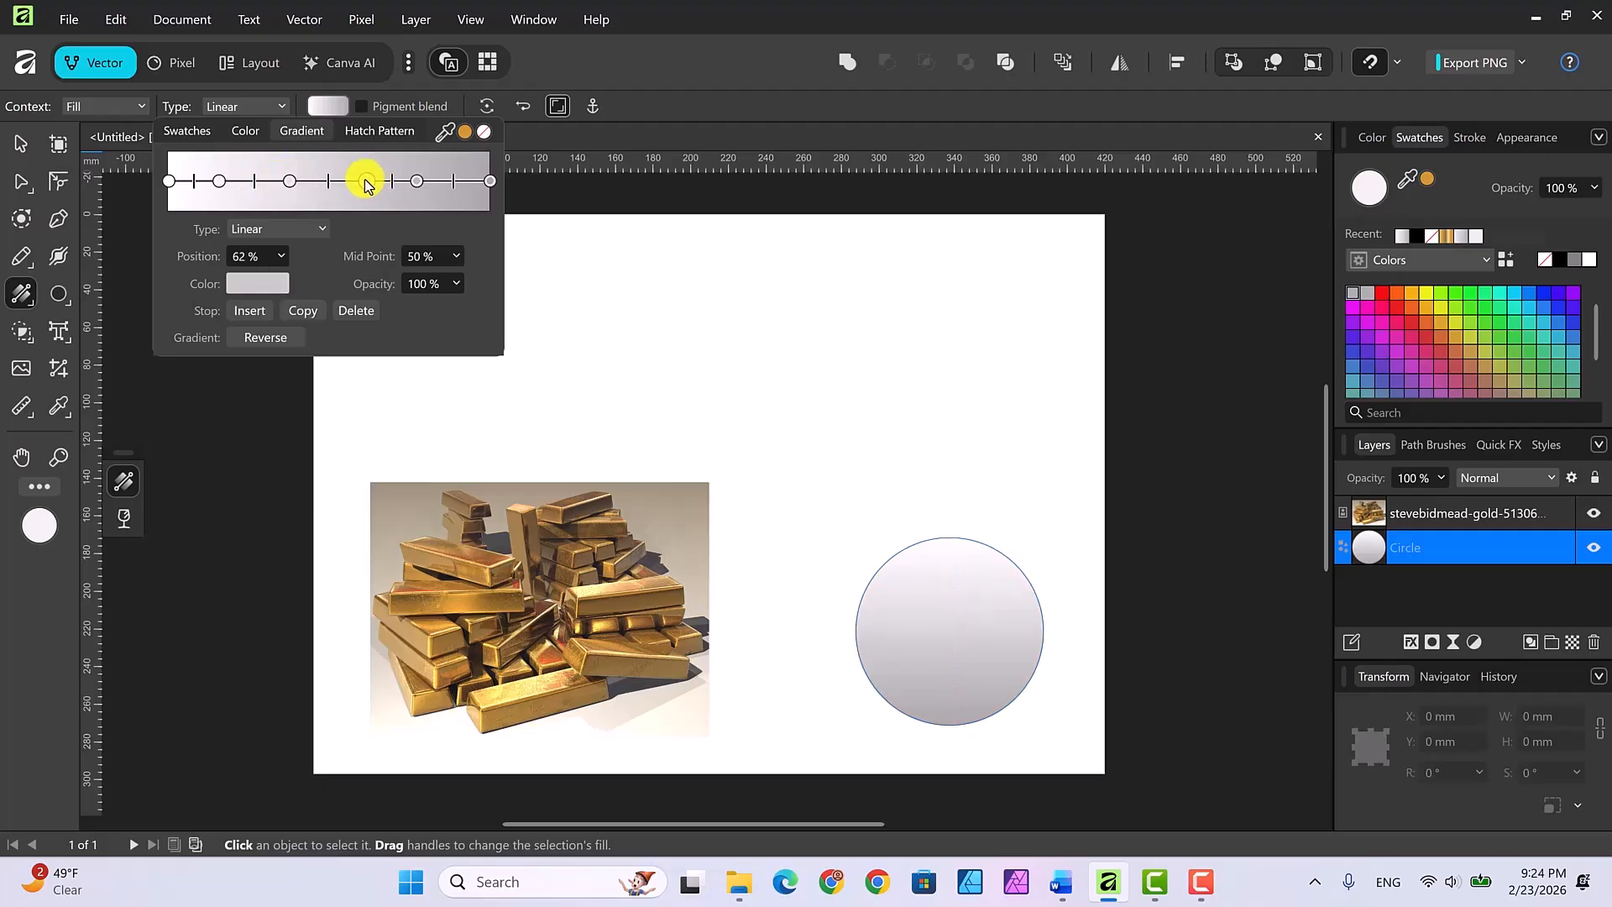
pyautogui.click(418, 181)
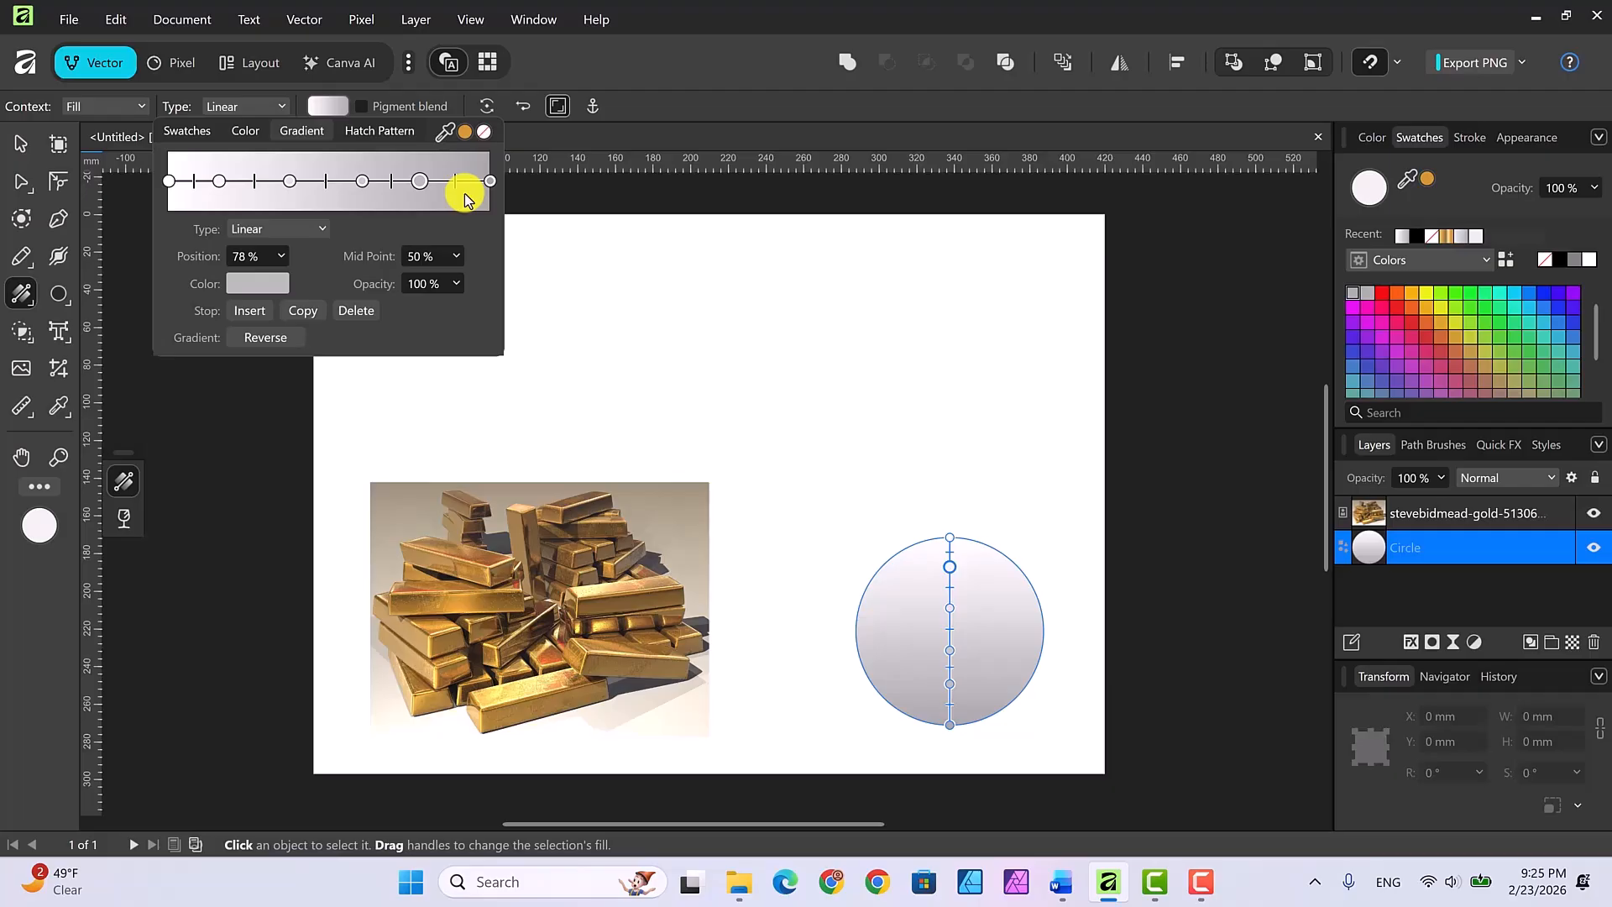
# Step: Color the gradient's 0% stop golden brown (AA8348), sampled from the gold bars photo
pyautogui.click(170, 181)
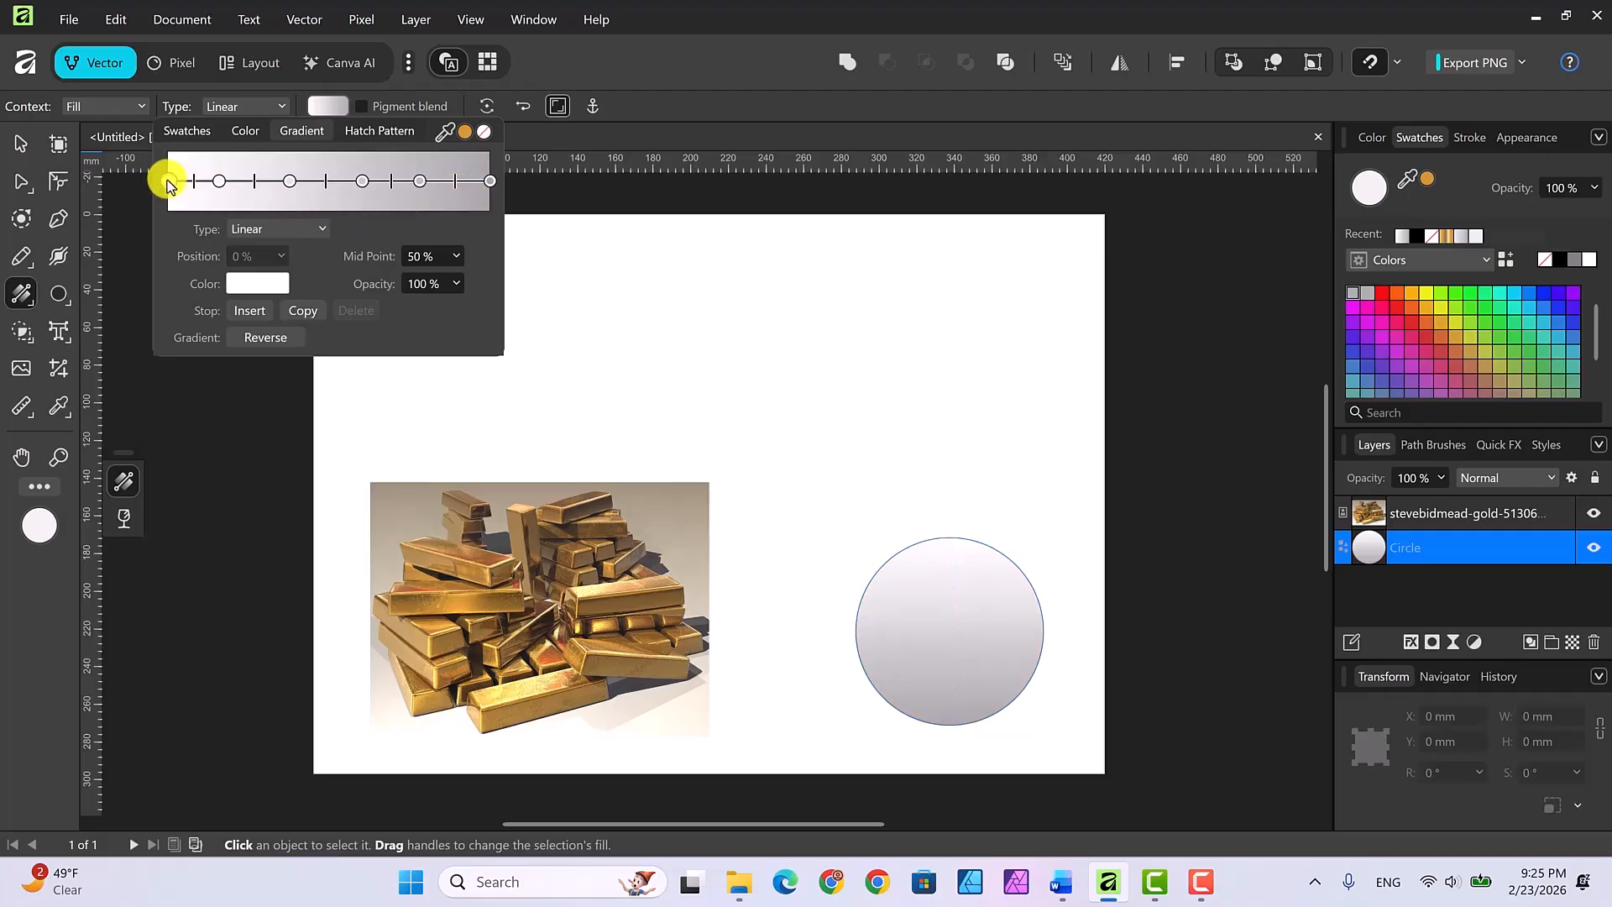
pyautogui.click(249, 282)
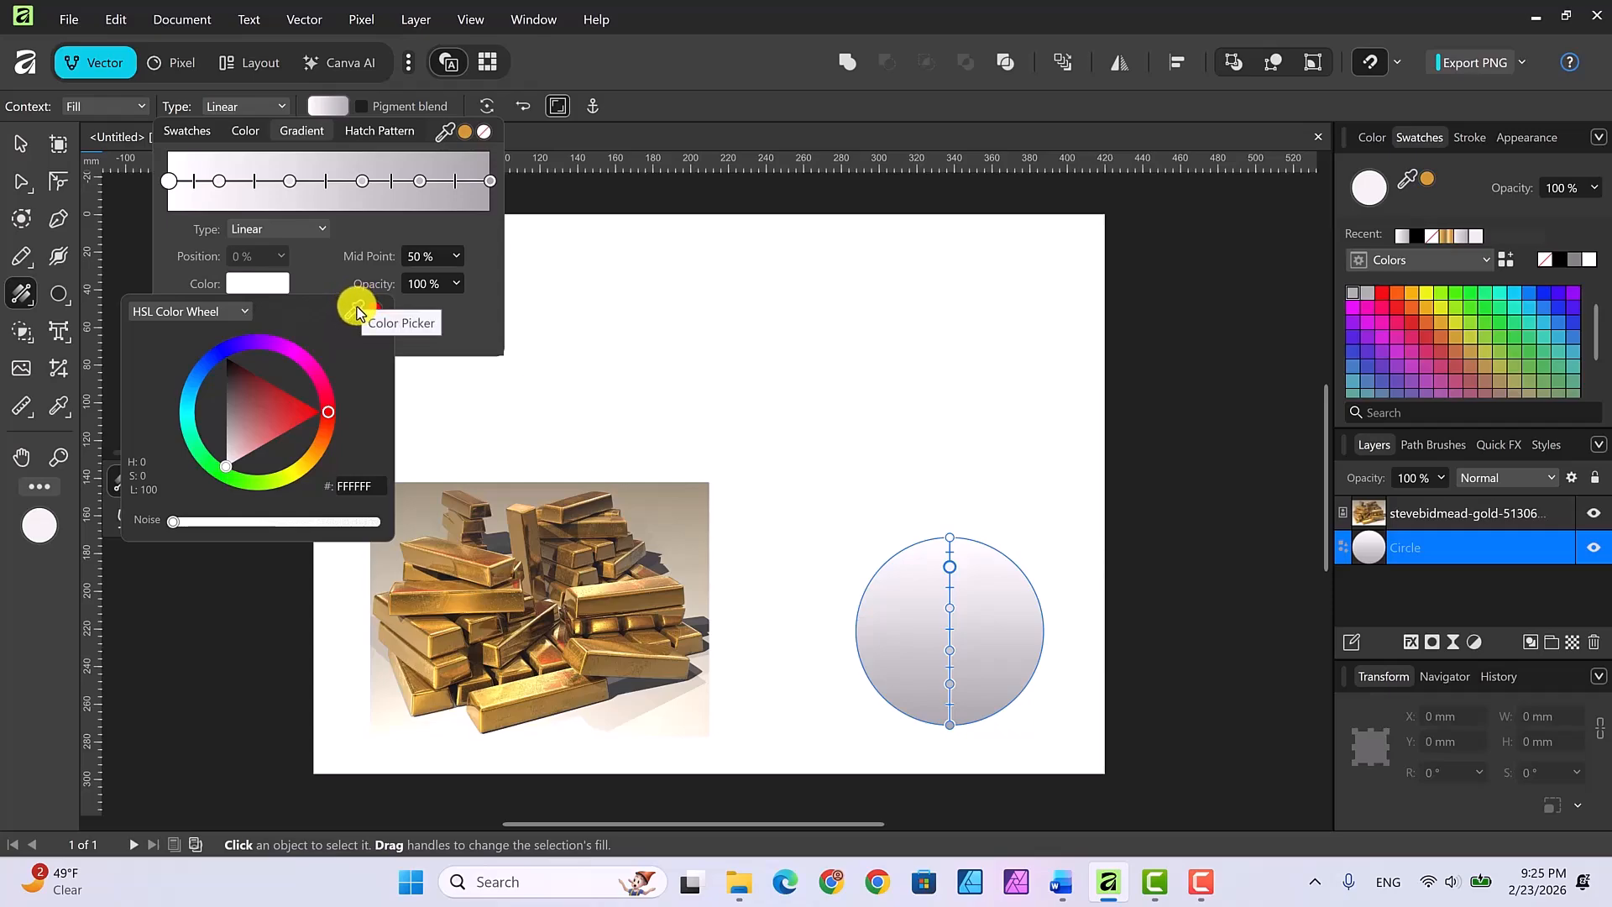
pyautogui.moveTo(356, 305); pyautogui.dragTo(446, 547)
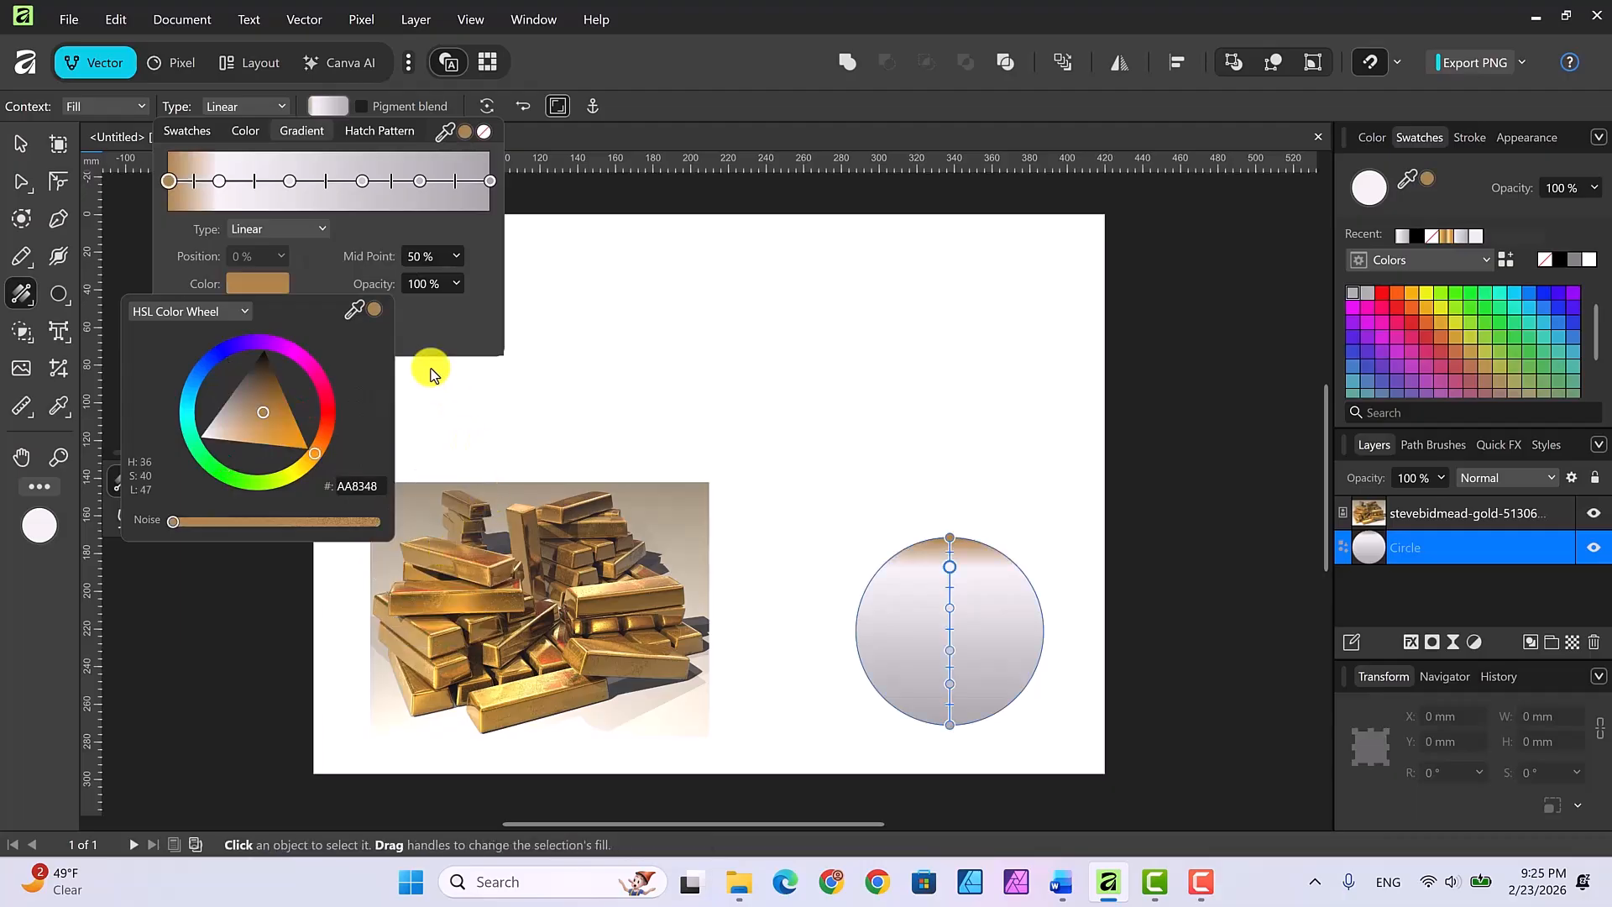
# Step: Color the gradient's 16% stop light yellow (FEF885), sampled from a highlight in the gold bars photo
pyautogui.click(219, 181)
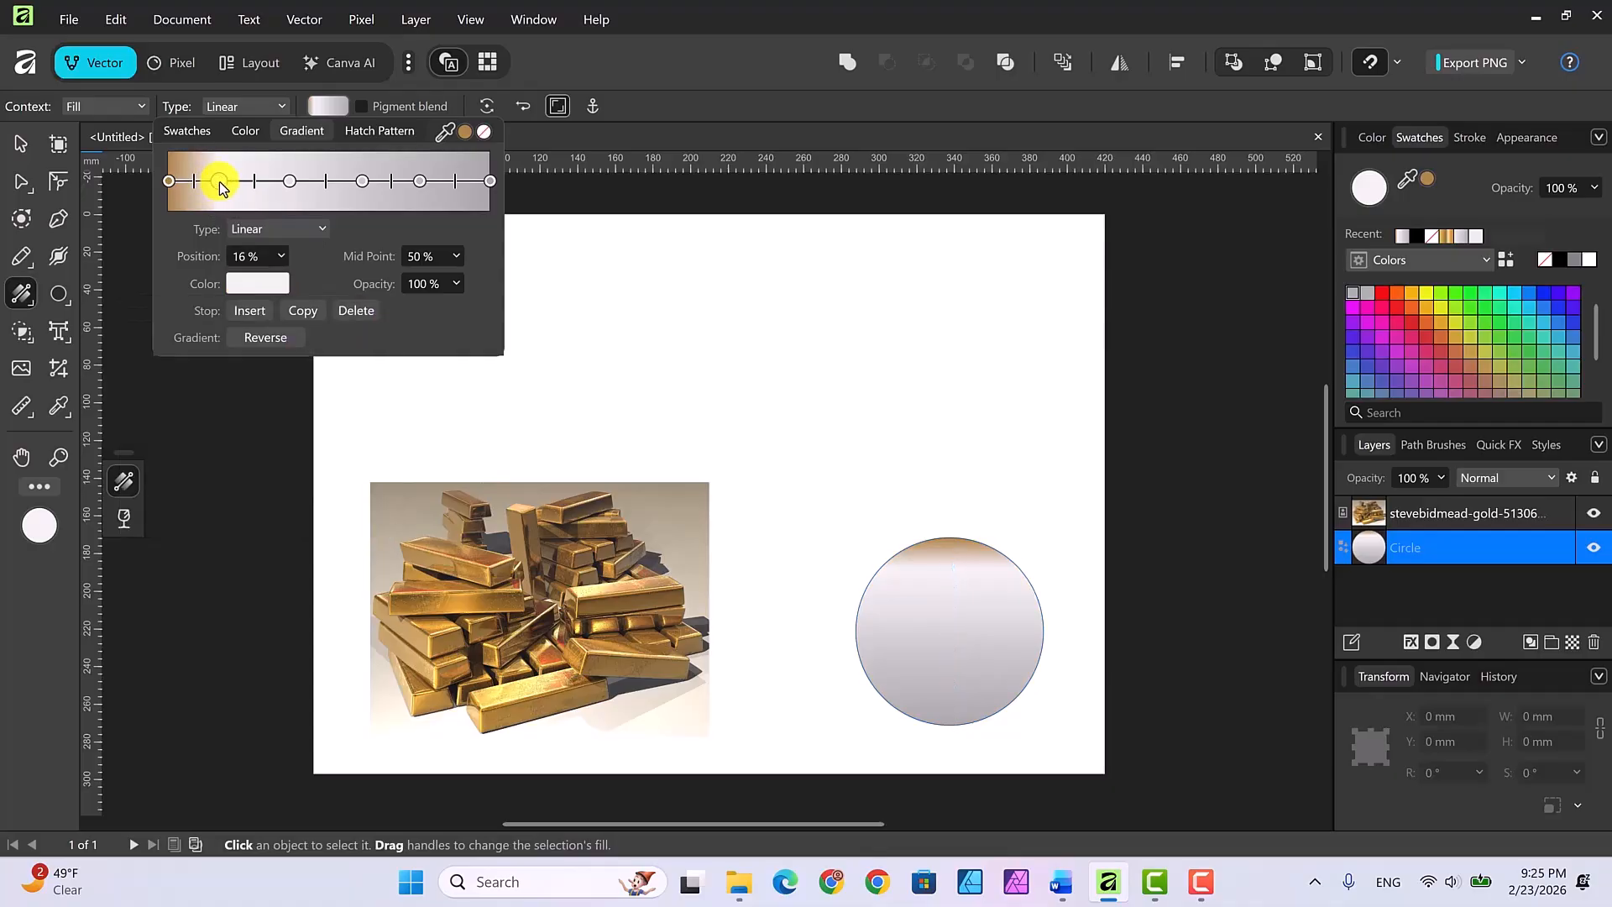
pyautogui.click(254, 285)
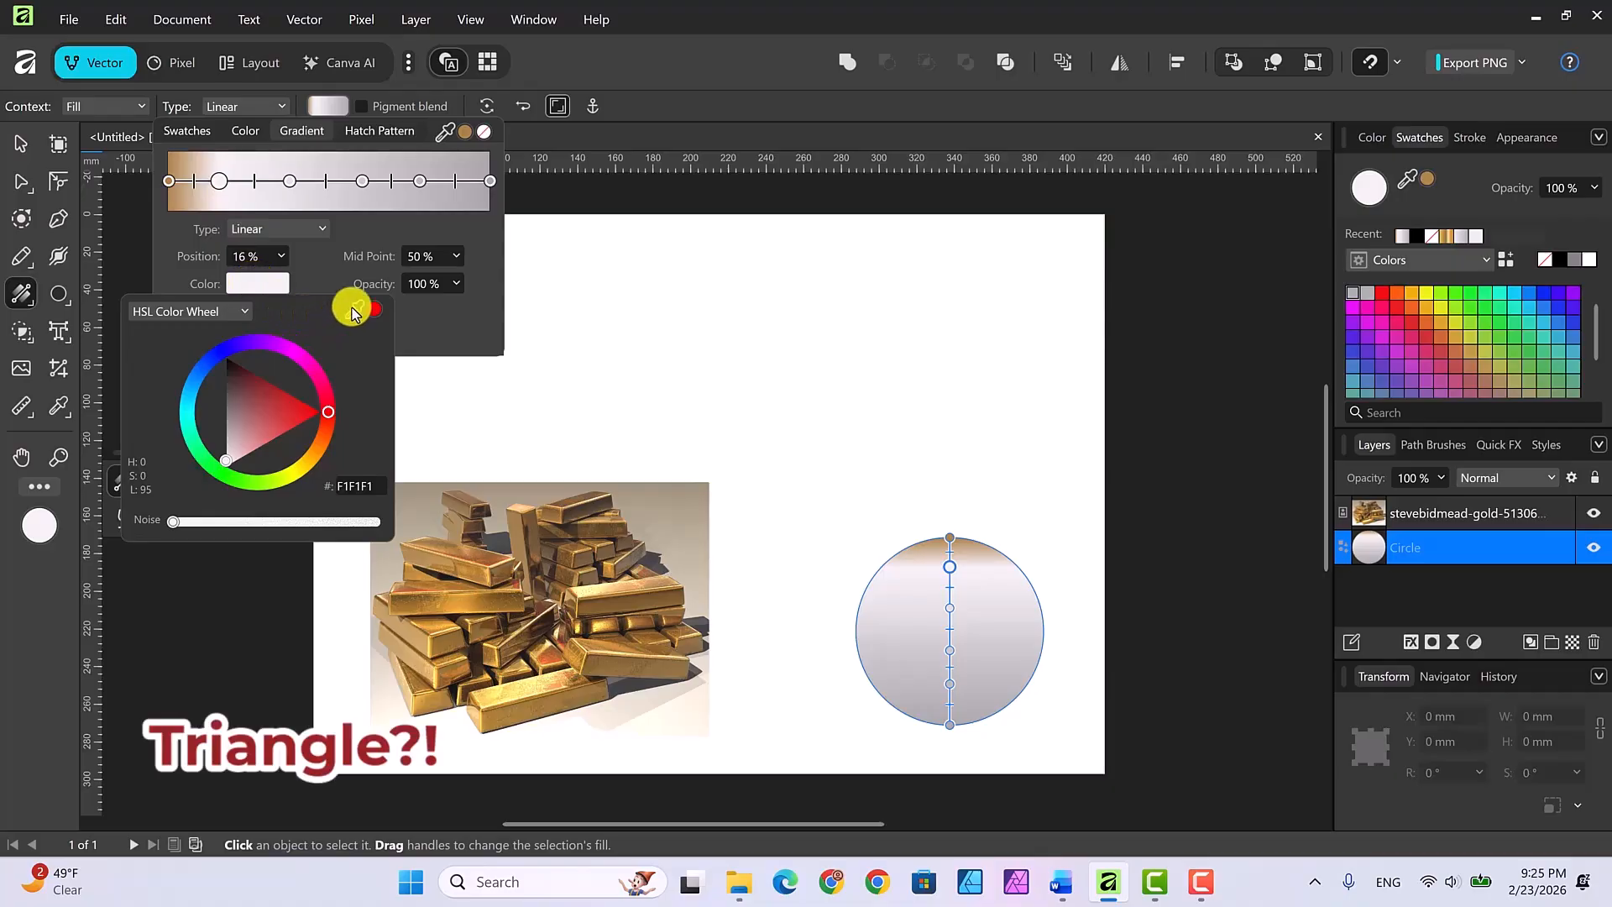
pyautogui.moveTo(356, 307); pyautogui.dragTo(518, 682)
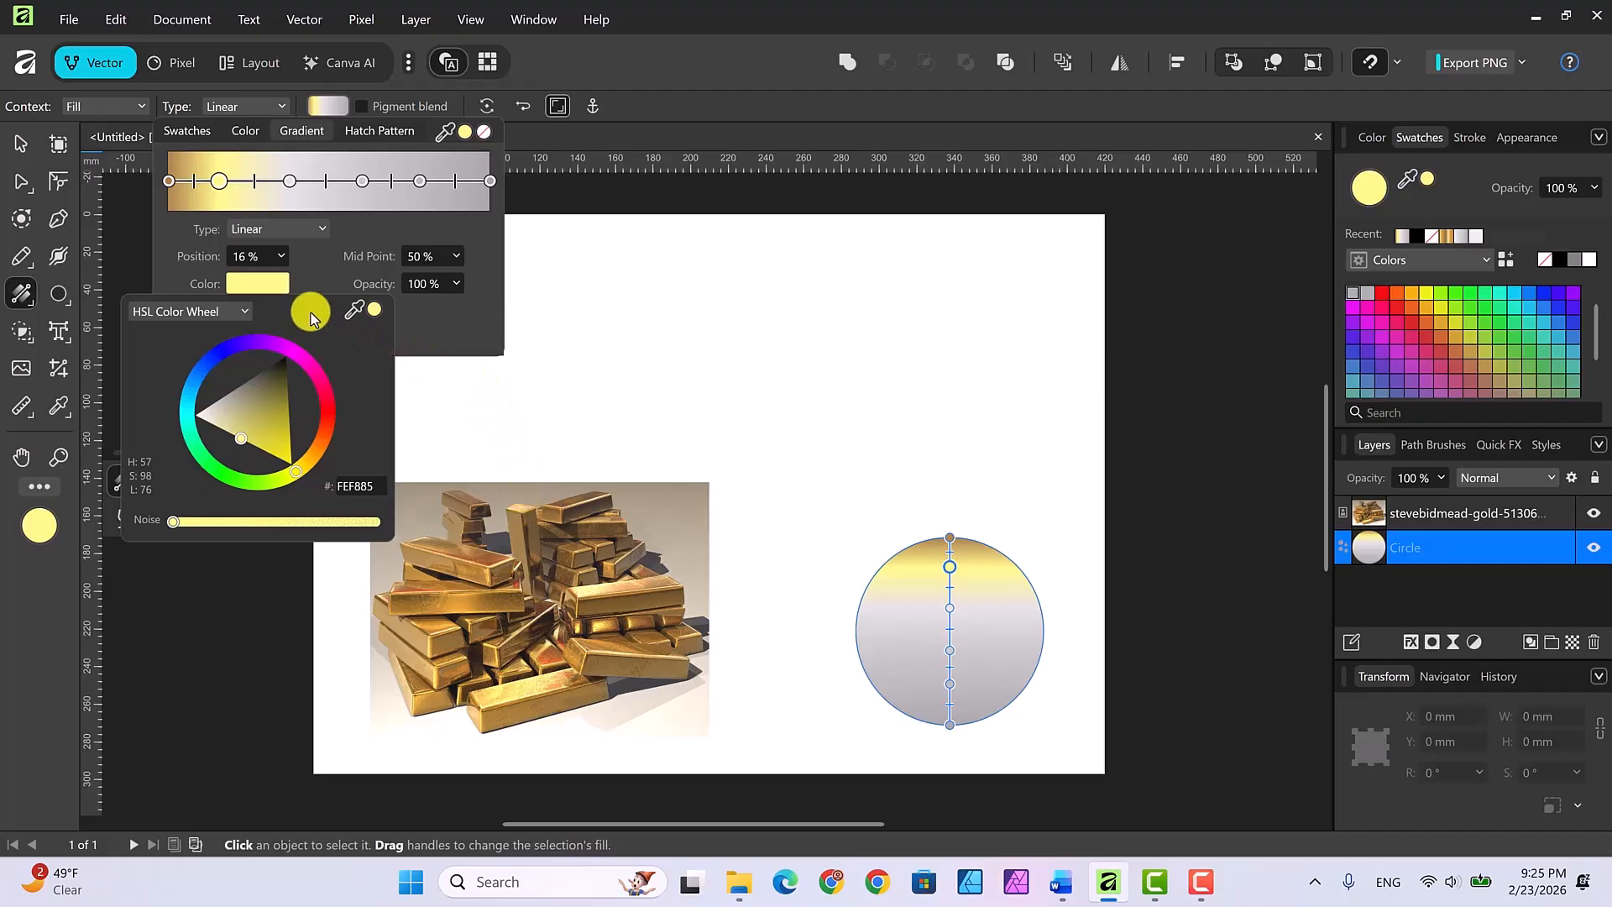
# Step: Color the gradient's 38% stop pale orange (FED084), sampled from the gold bars photo
pyautogui.click(289, 181)
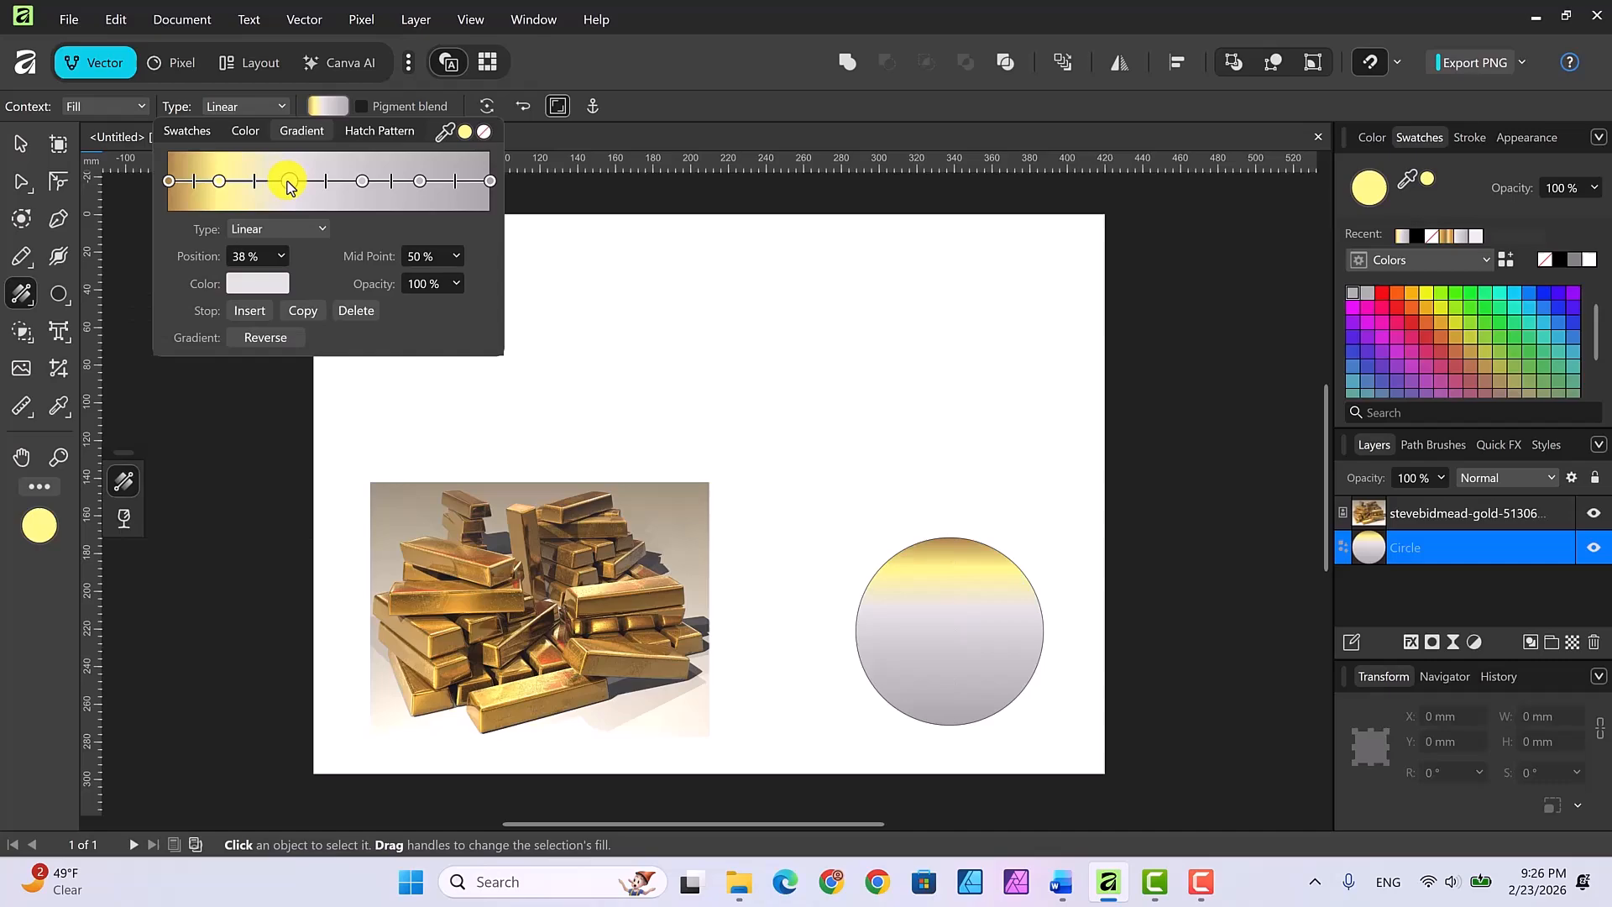
pyautogui.click(260, 283)
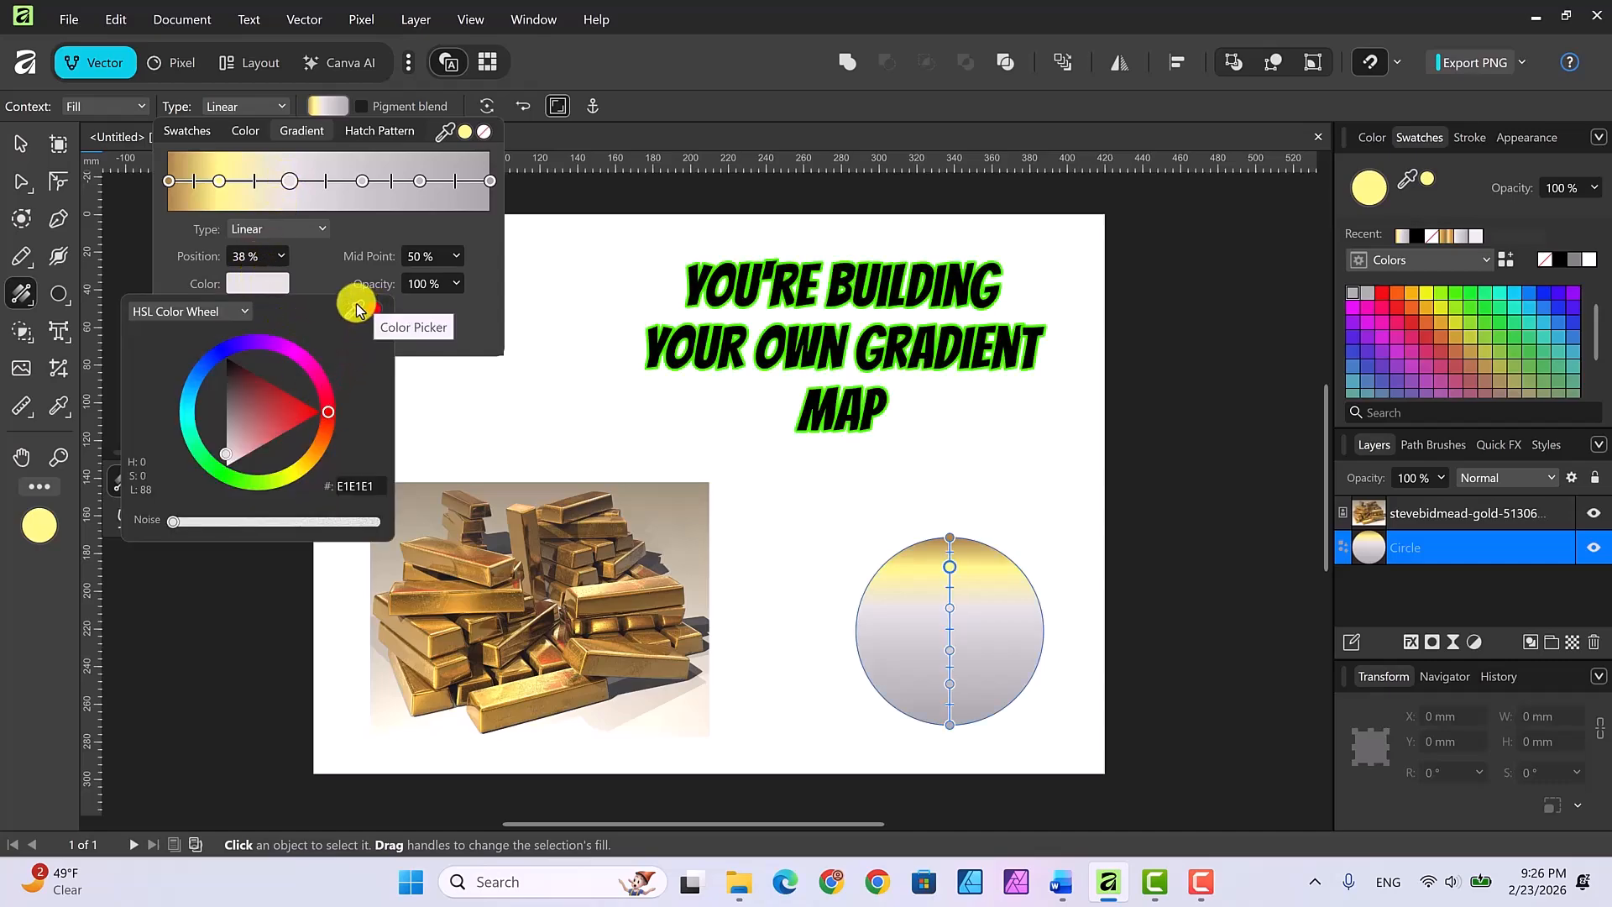
pyautogui.moveTo(356, 309); pyautogui.dragTo(601, 592)
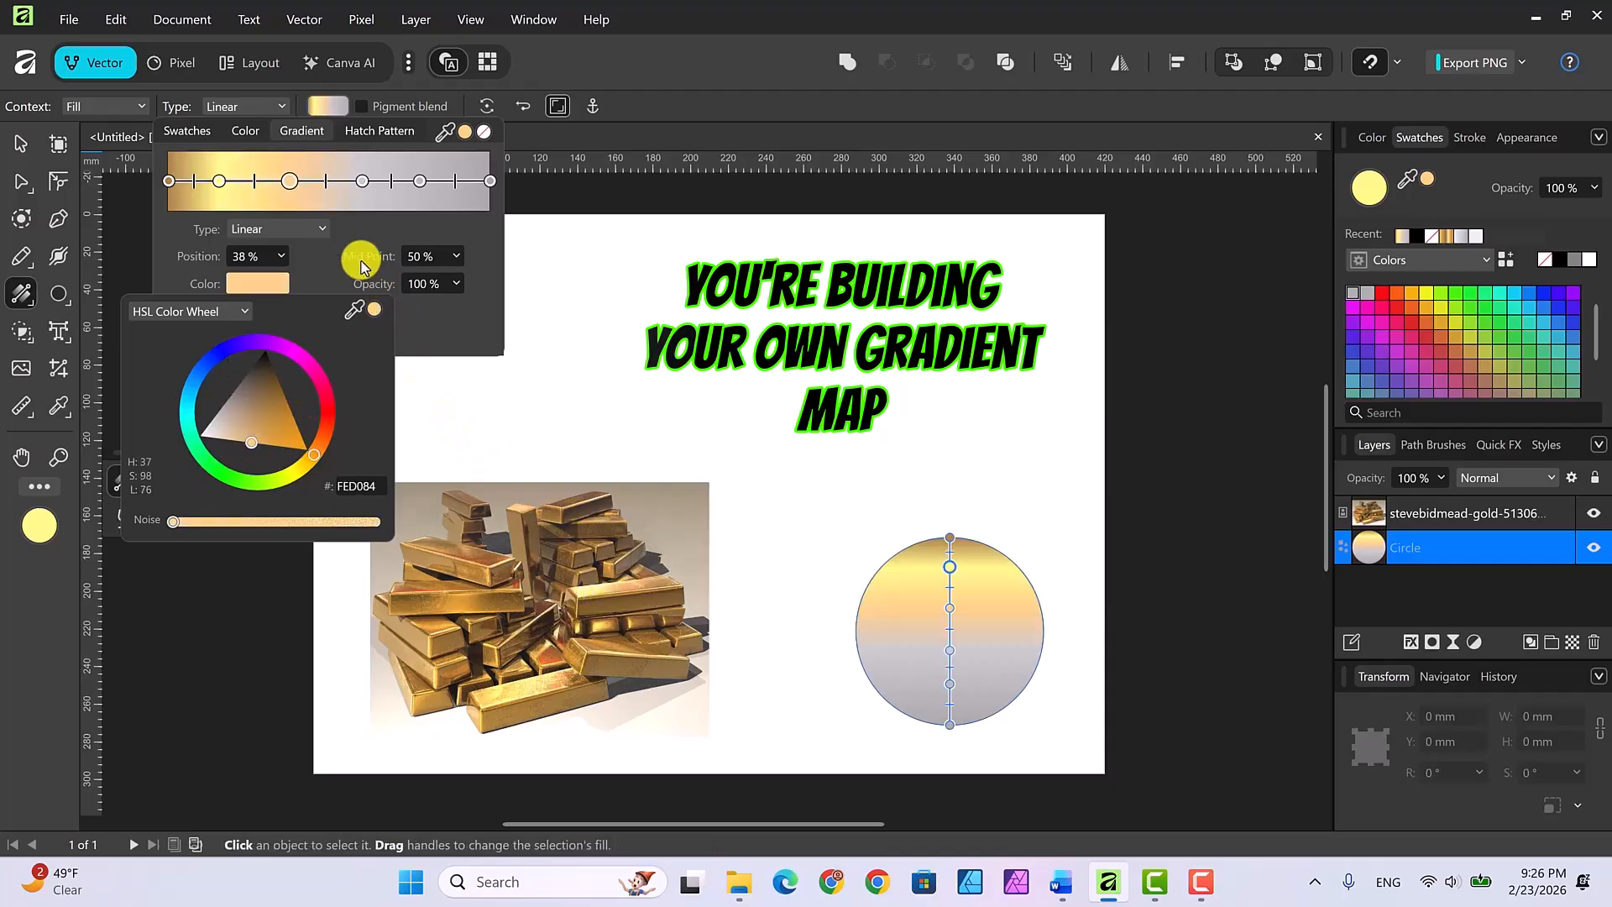
# Step: Color the gradient's 60% stop golden yellow (E9C55E), sampled from the gold bars photo
pyautogui.click(359, 180)
pyautogui.click(360, 180)
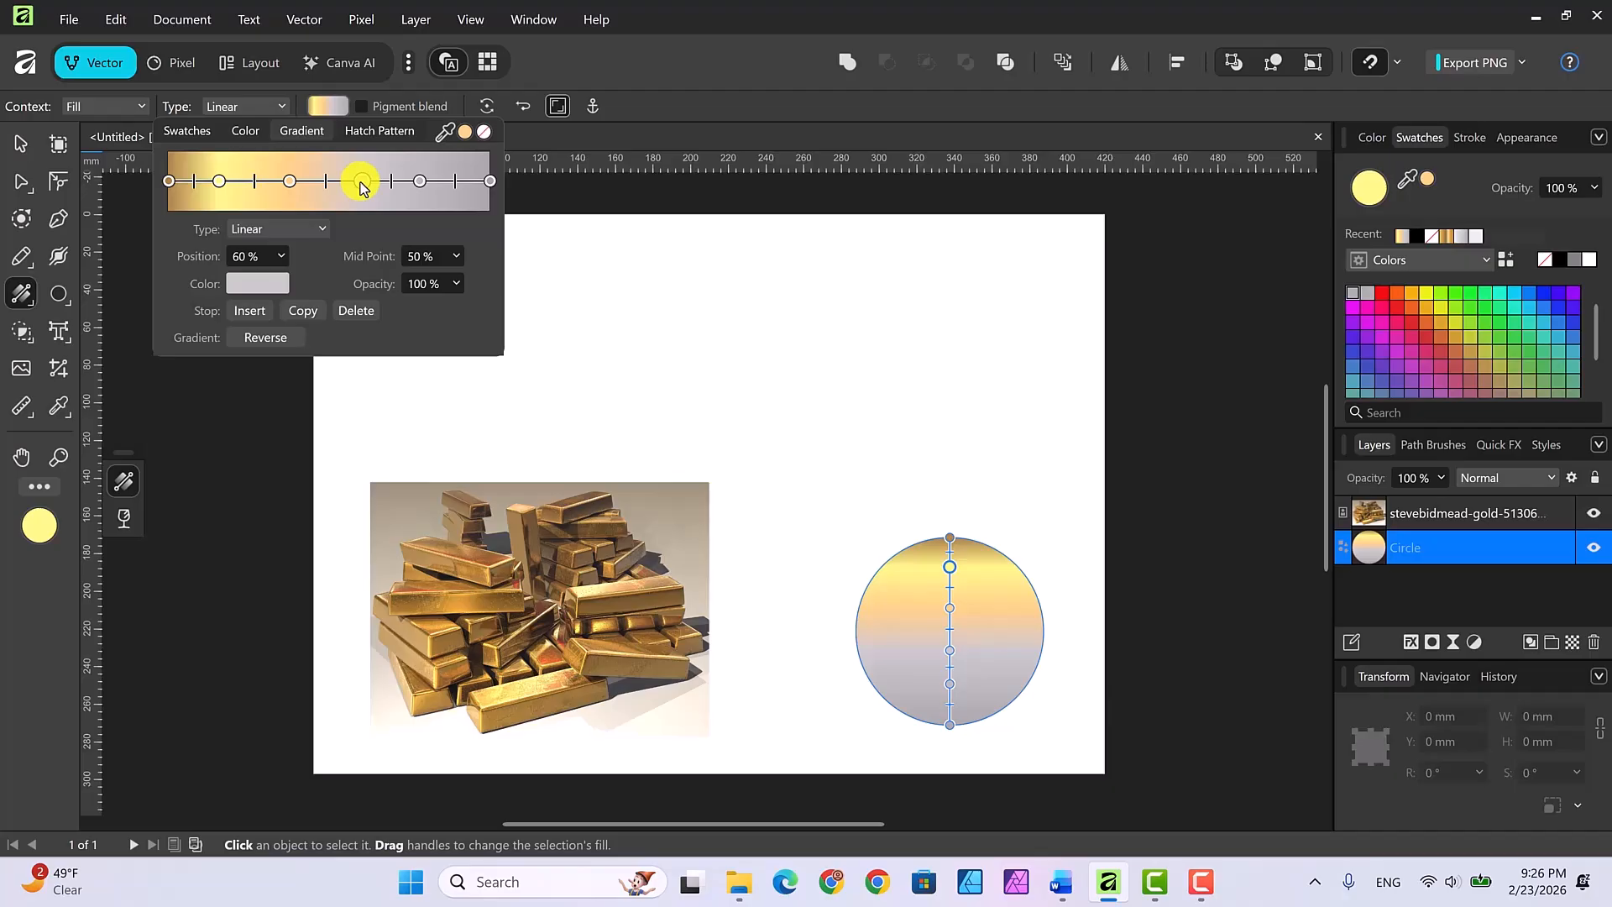
pyautogui.click(256, 284)
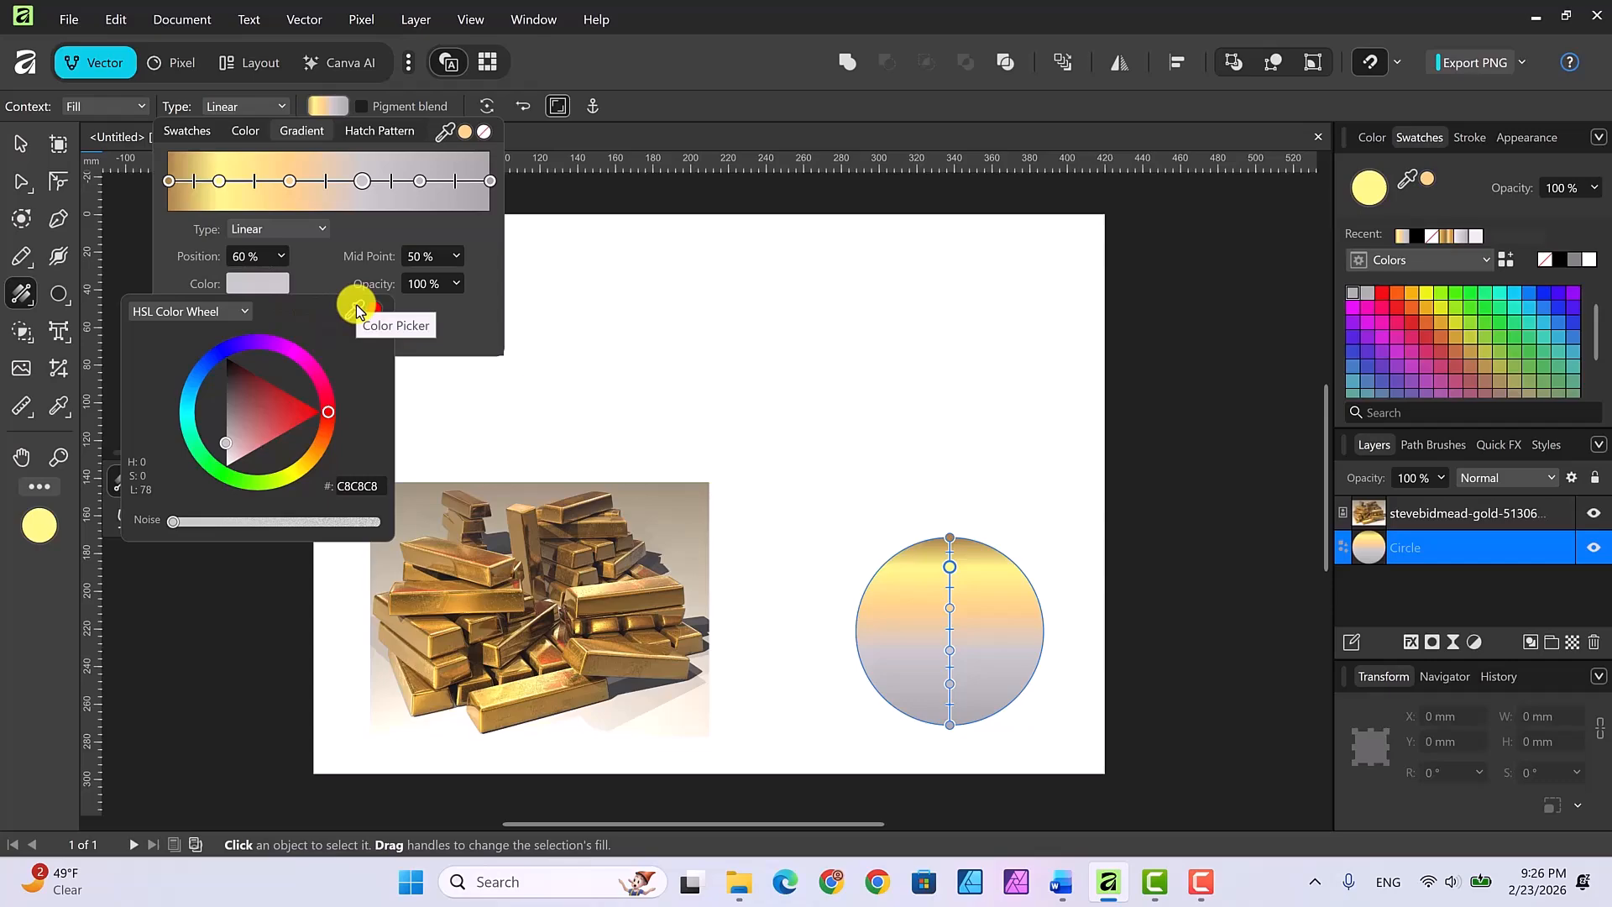
pyautogui.moveTo(356, 303); pyautogui.dragTo(440, 664)
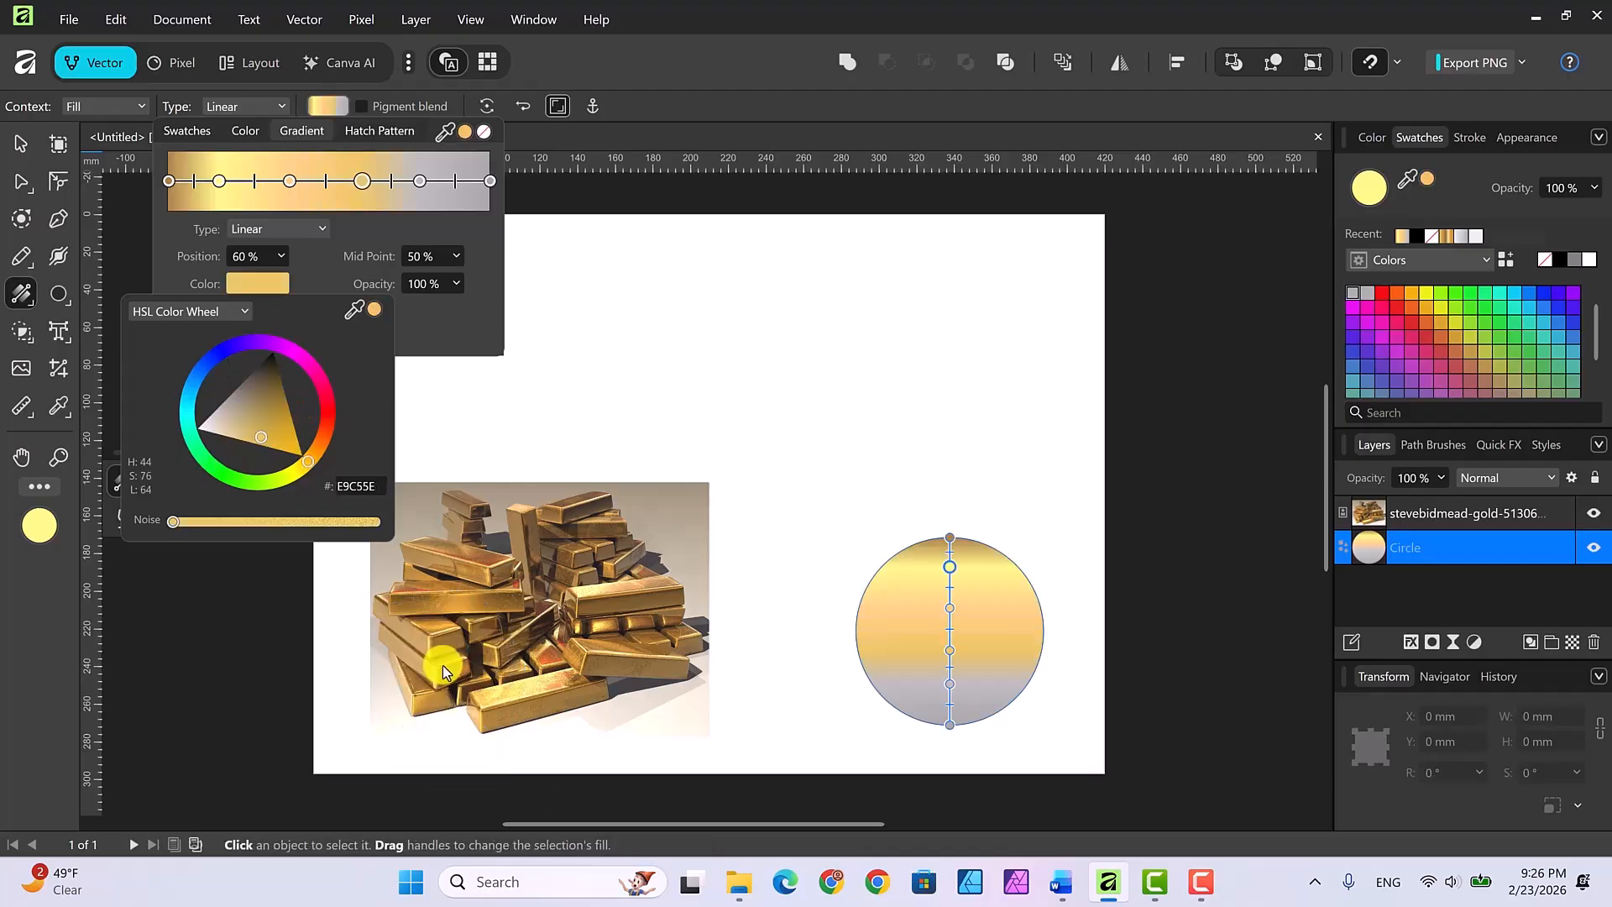
# Step: Color the gradient's 78% stop dark gold (C49446), sampled from a bar in the gold bars photo
pyautogui.click(418, 180)
pyautogui.click(419, 181)
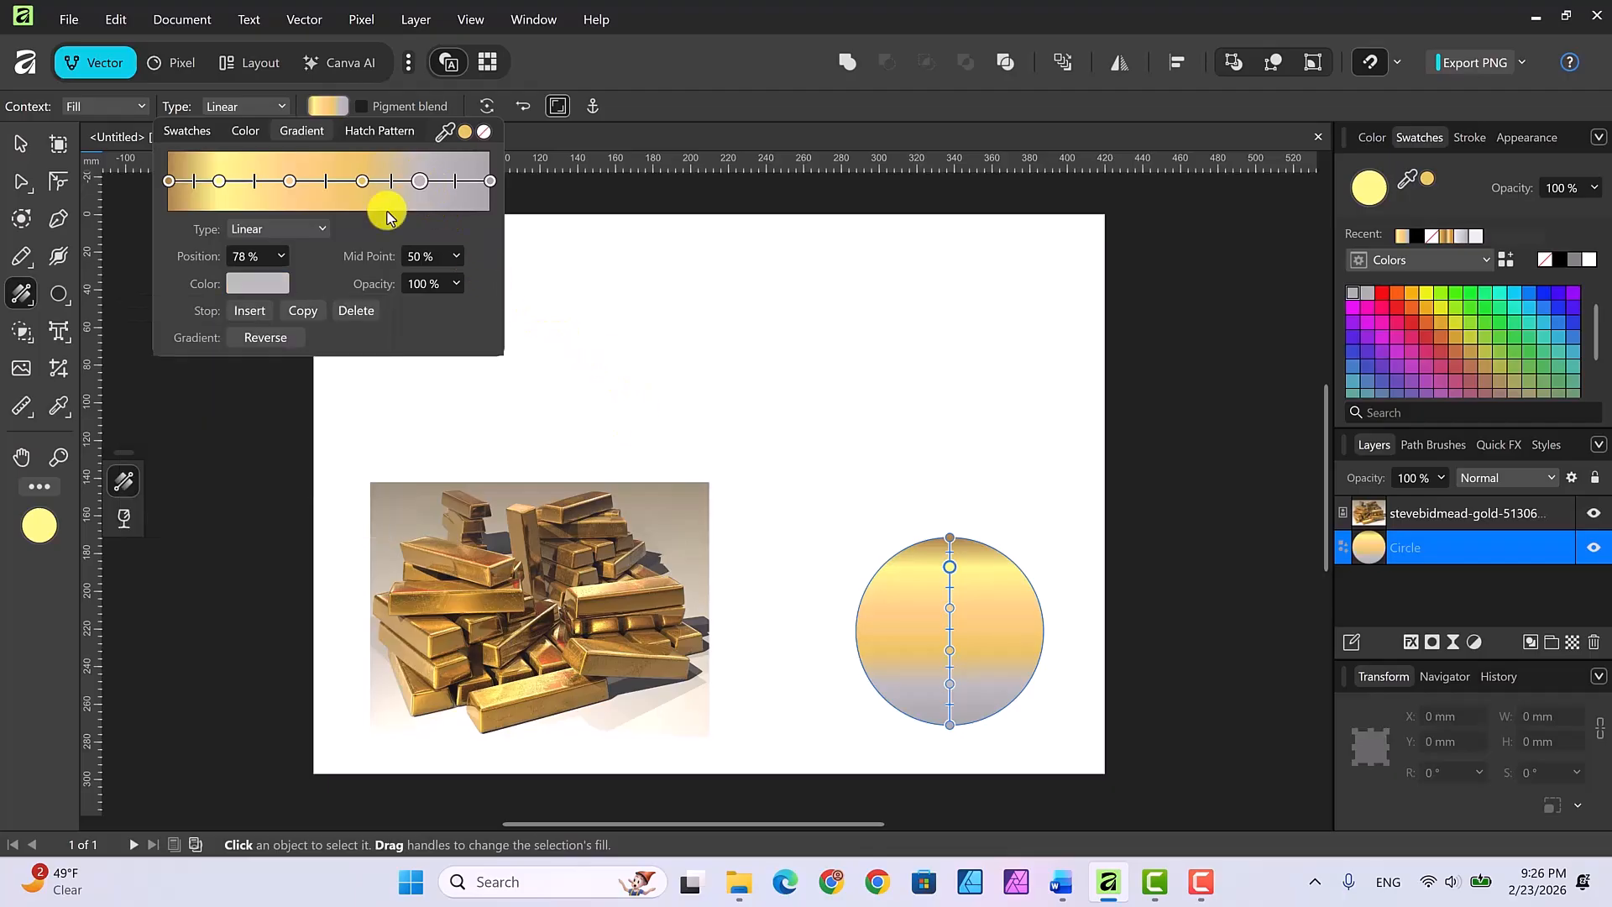
pyautogui.click(272, 285)
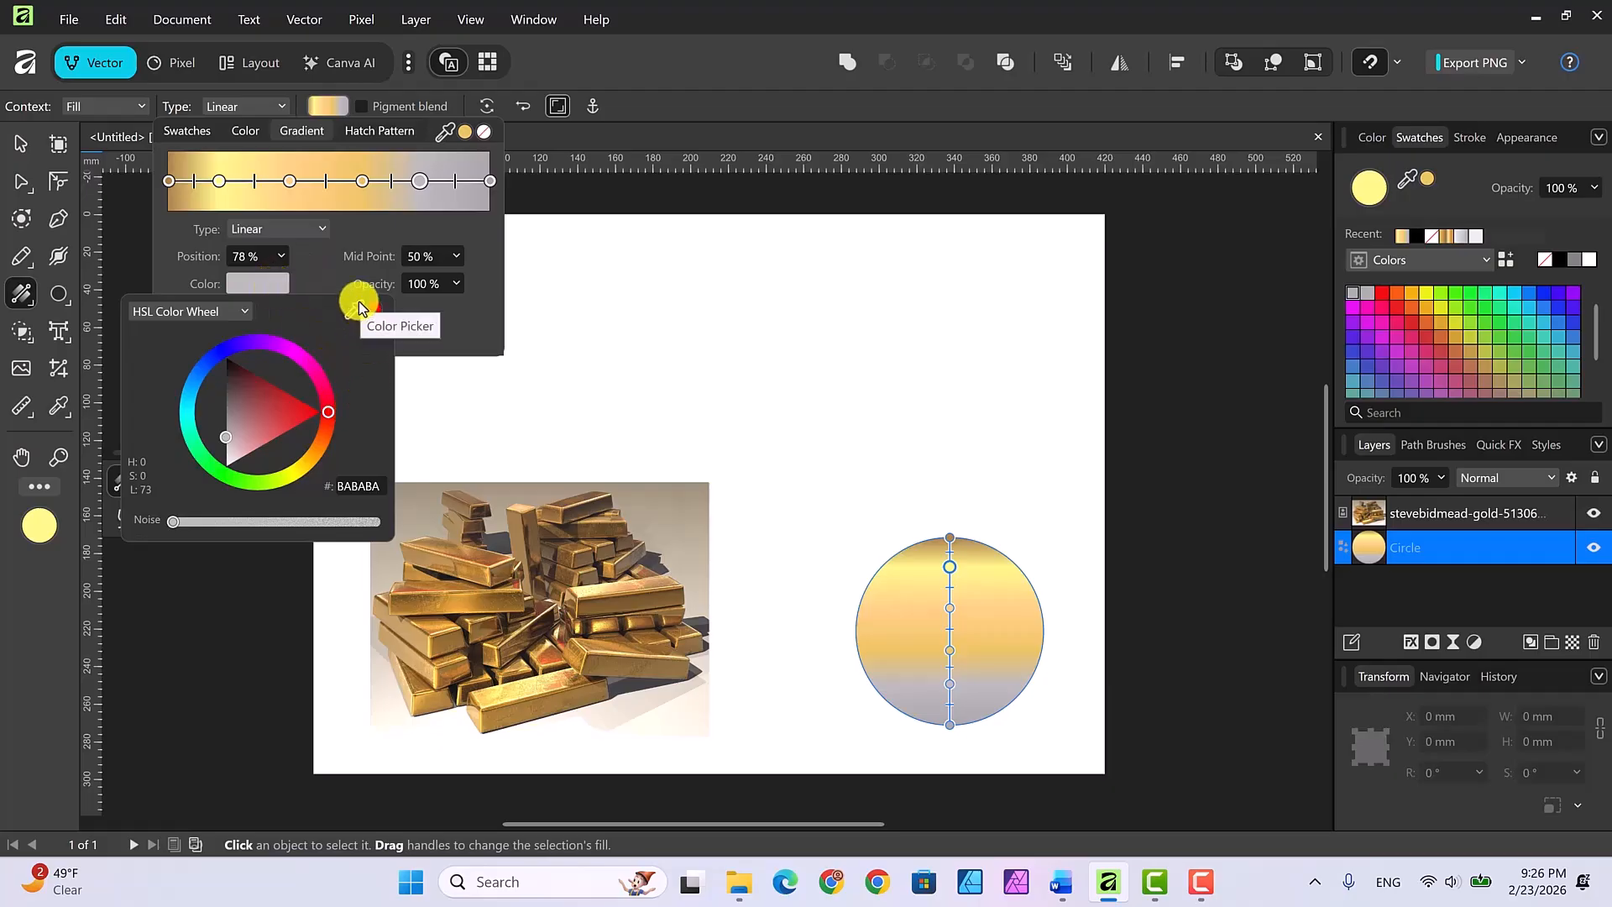
pyautogui.moveTo(359, 301); pyautogui.dragTo(613, 654)
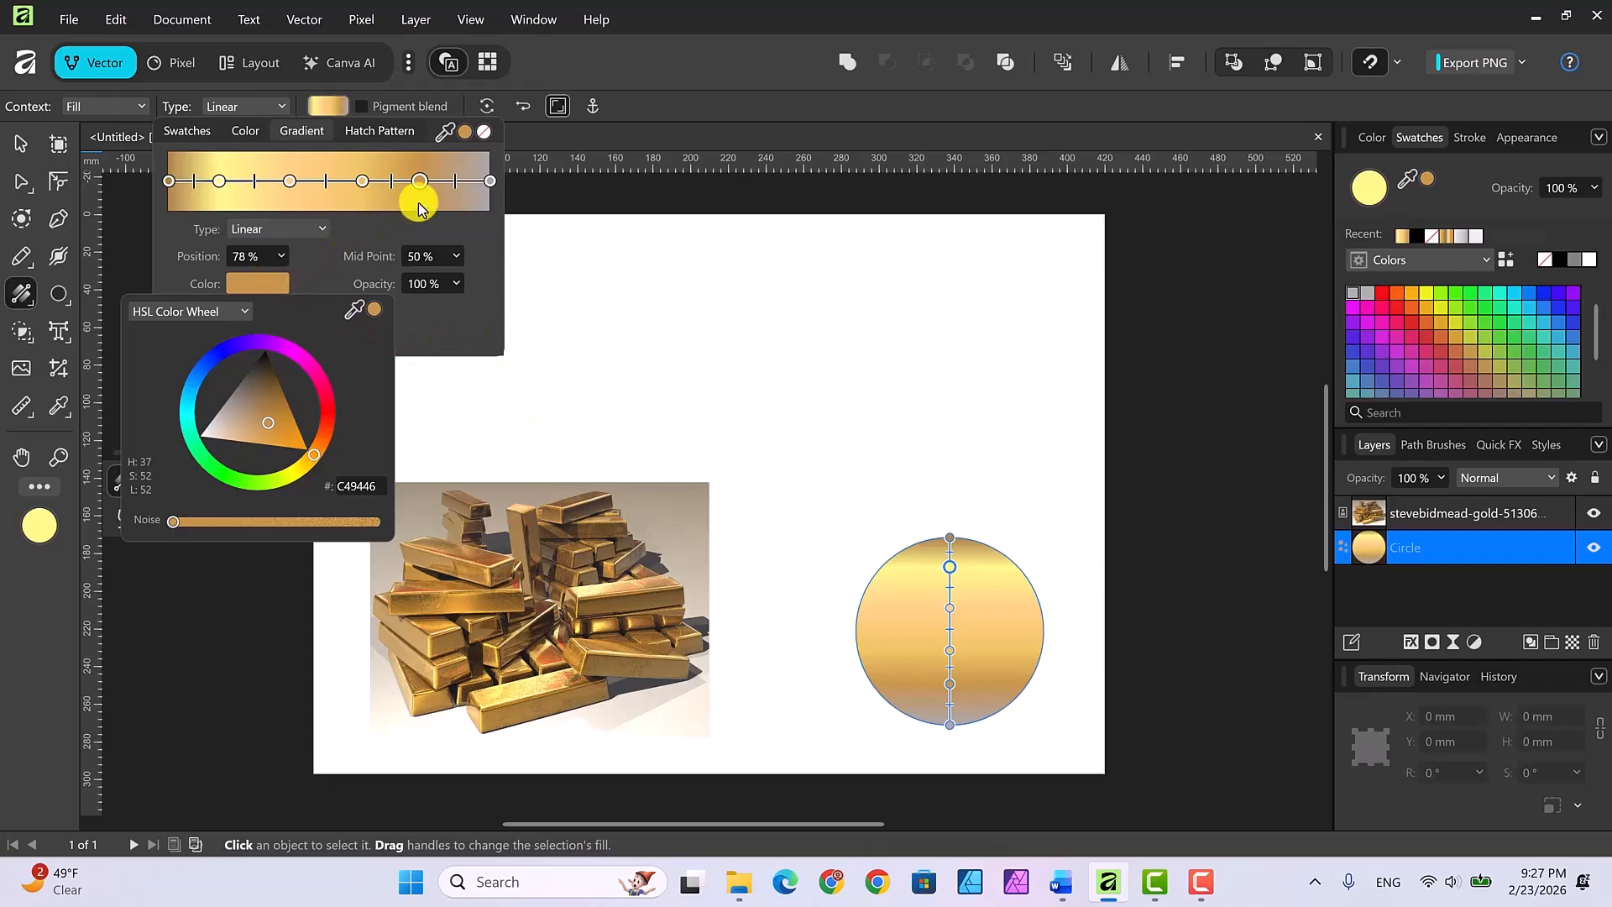
# Step: Color the gradient's 100% stop pale orange (F9CE85), sampled from the gold bars photo
pyautogui.click(489, 181)
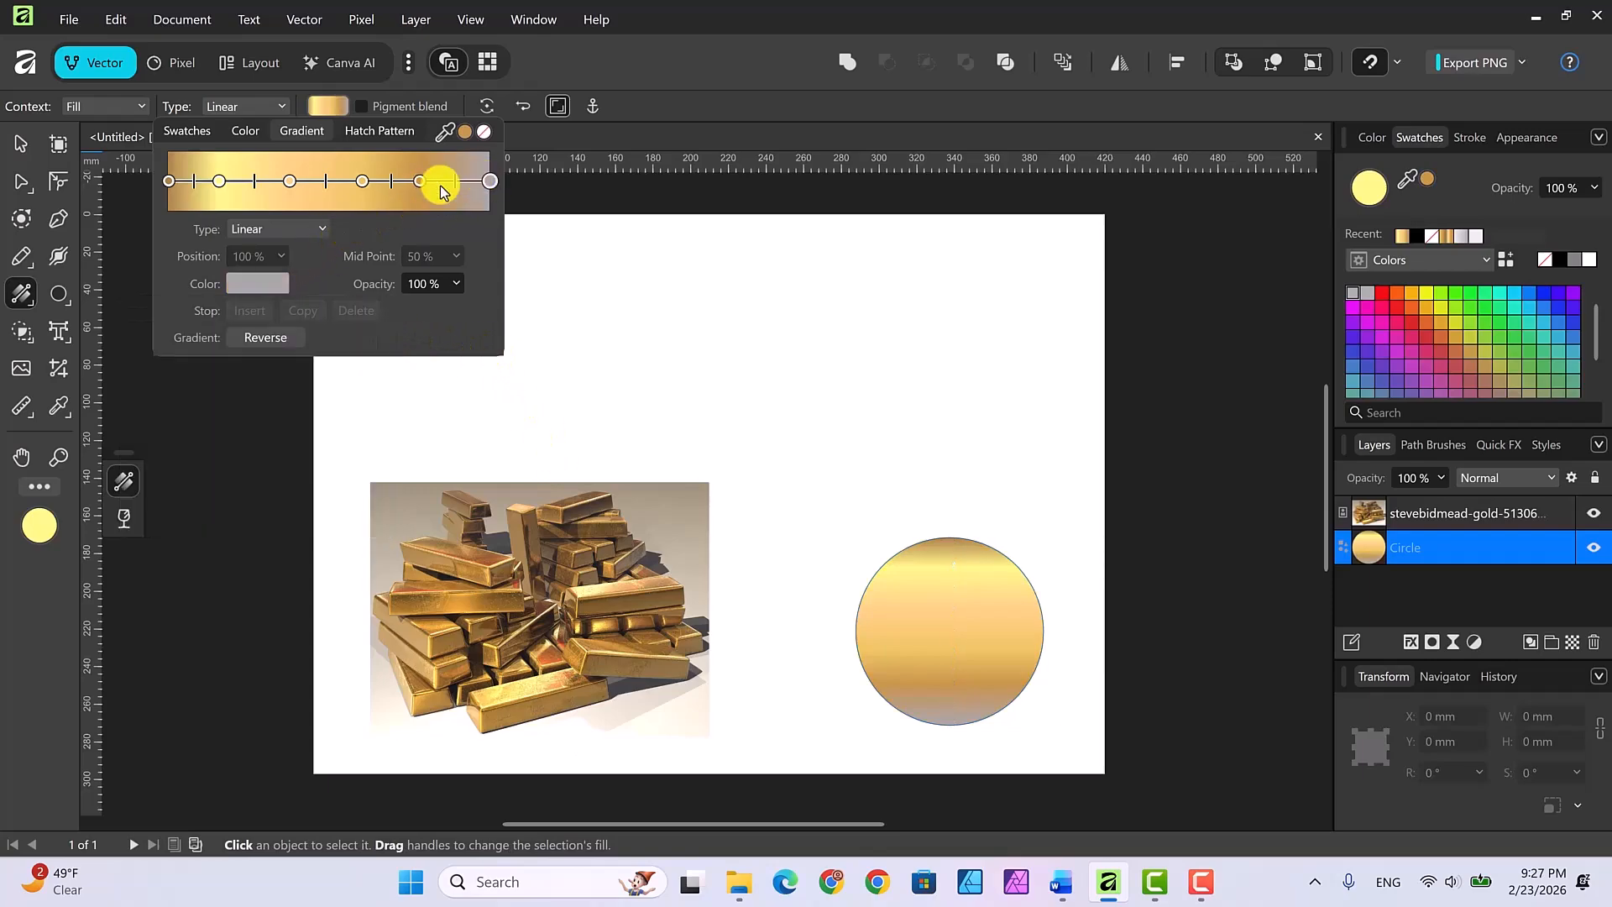
pyautogui.click(263, 286)
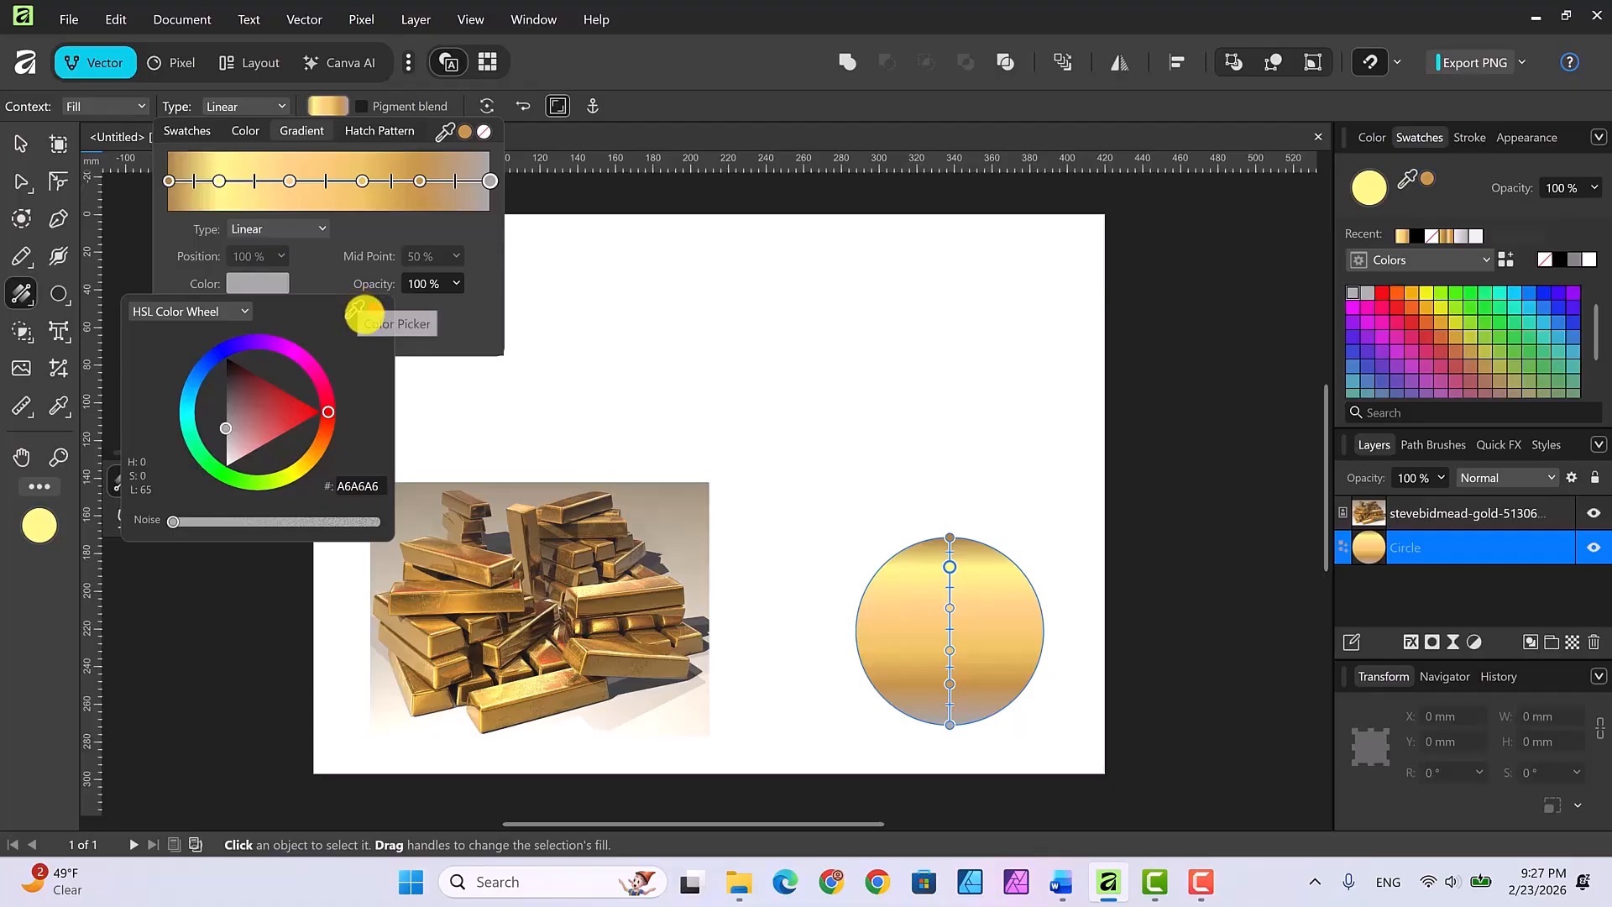
pyautogui.moveTo(358, 311); pyautogui.dragTo(516, 507)
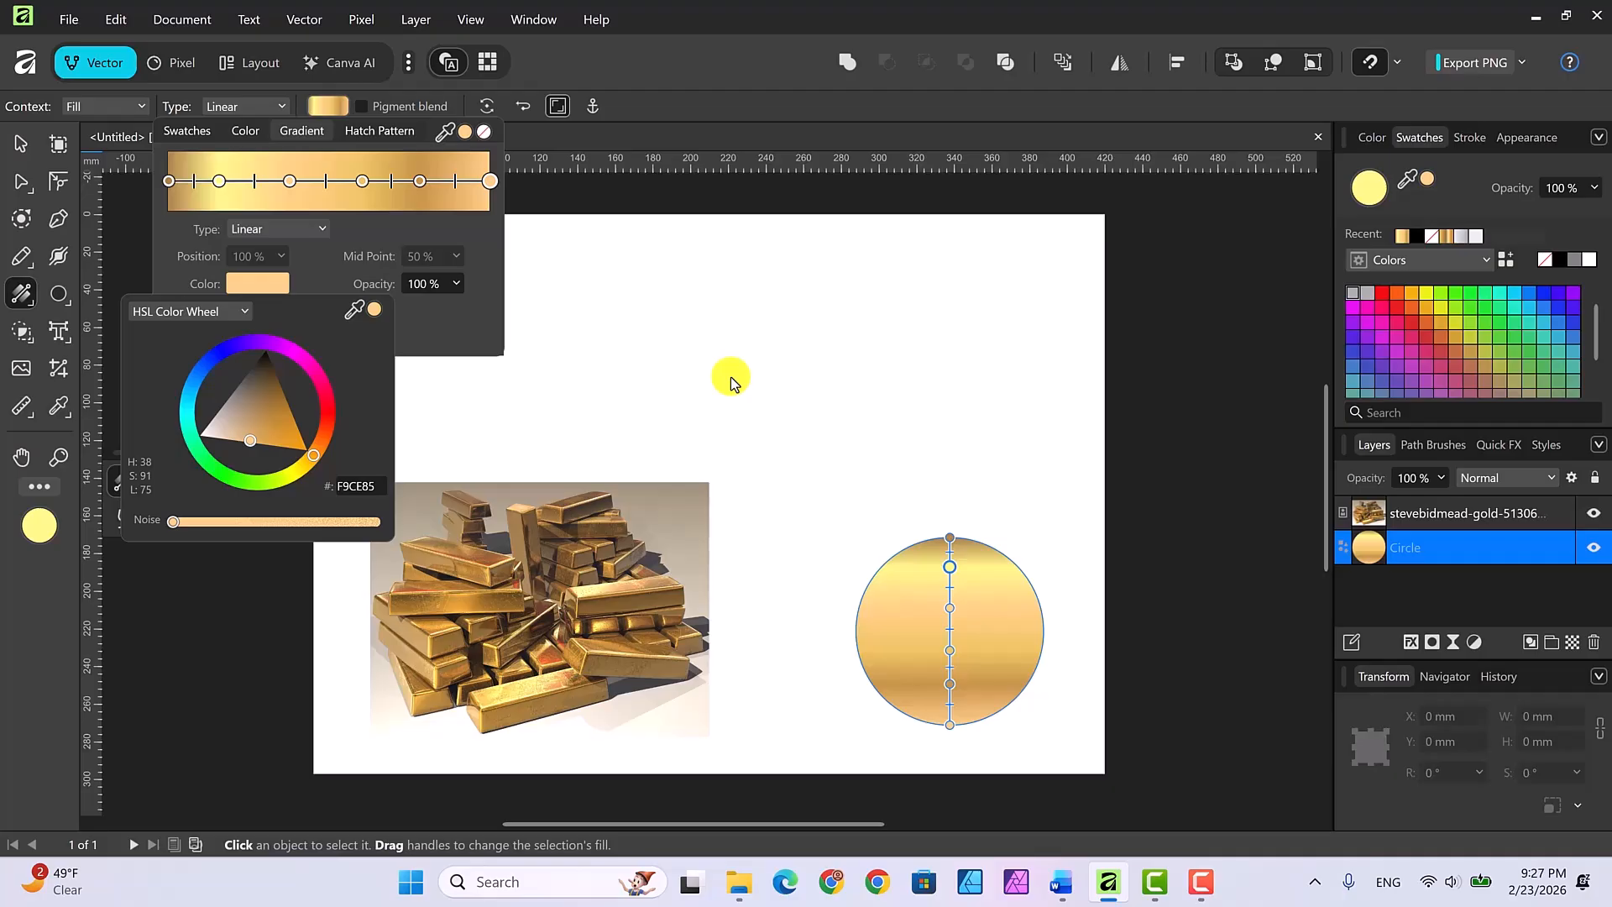
# Step: Tilt the circle's gradient diagonally from its upper left to its lower right edge, and shift the light yellow stop slightly toward the center
pyautogui.click(953, 546)
pyautogui.moveTo(953, 540); pyautogui.dragTo(904, 541)
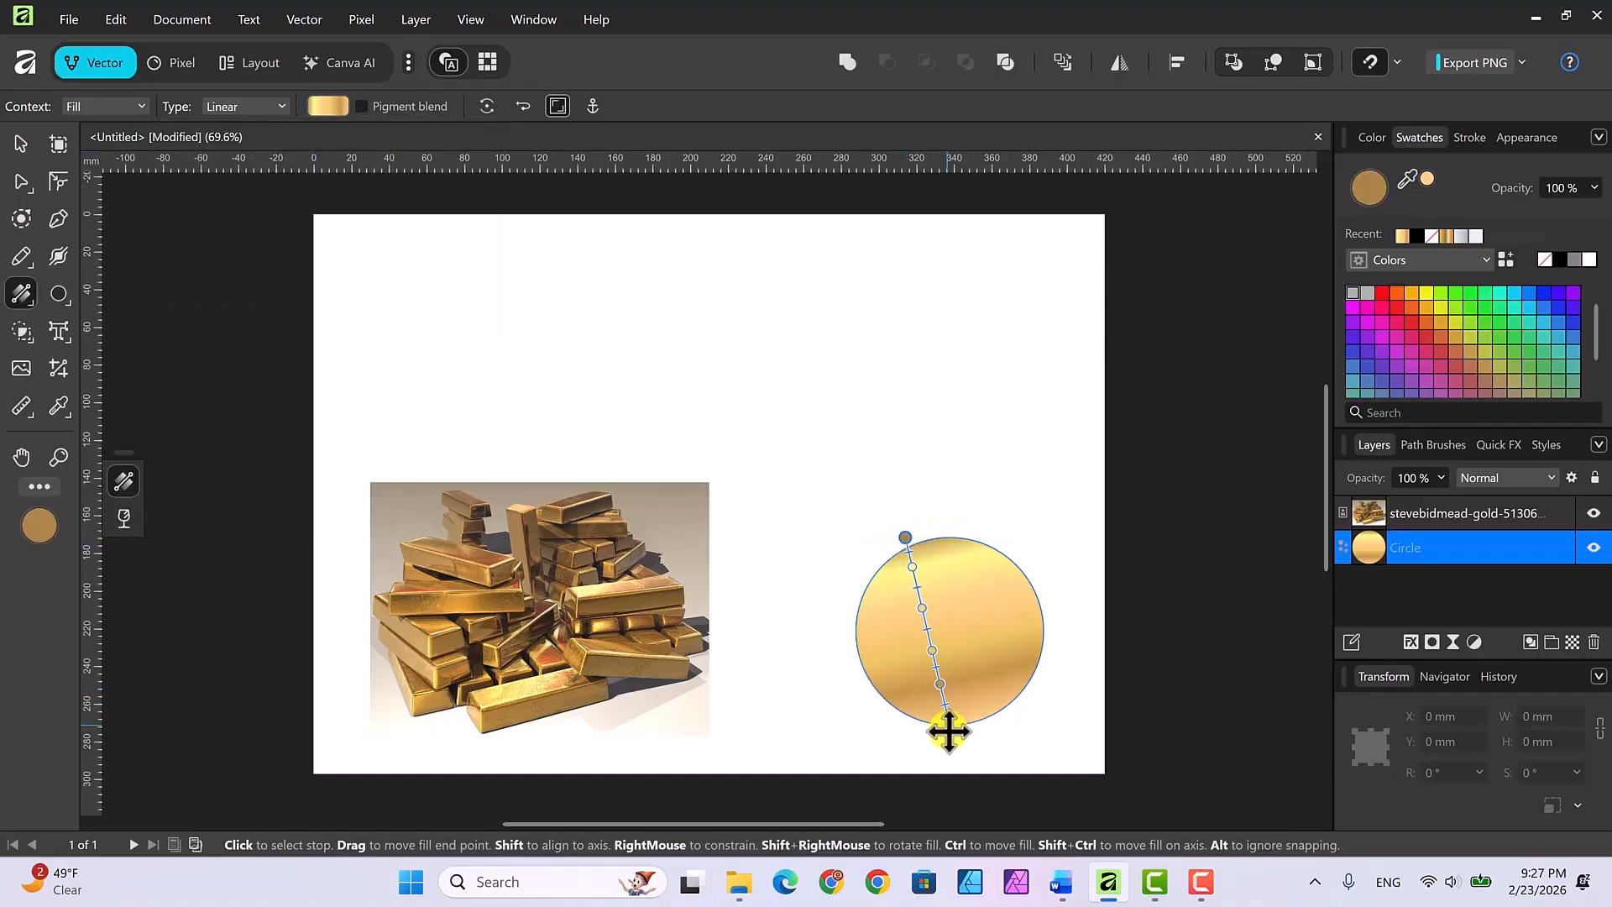
pyautogui.moveTo(953, 724); pyautogui.dragTo(993, 713)
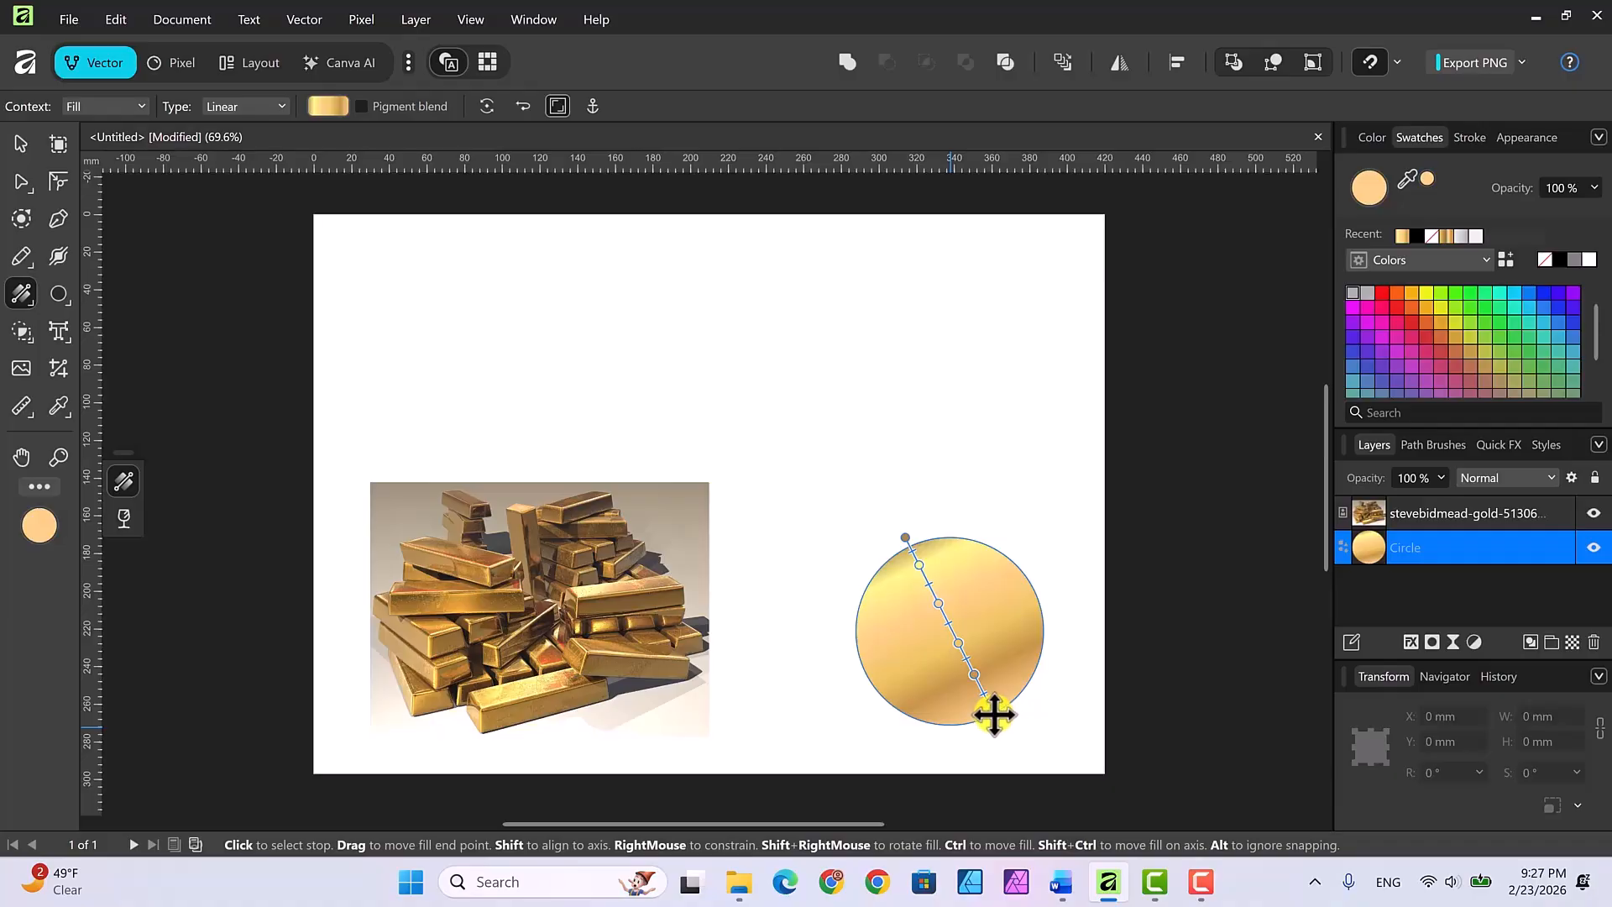
pyautogui.click(907, 542)
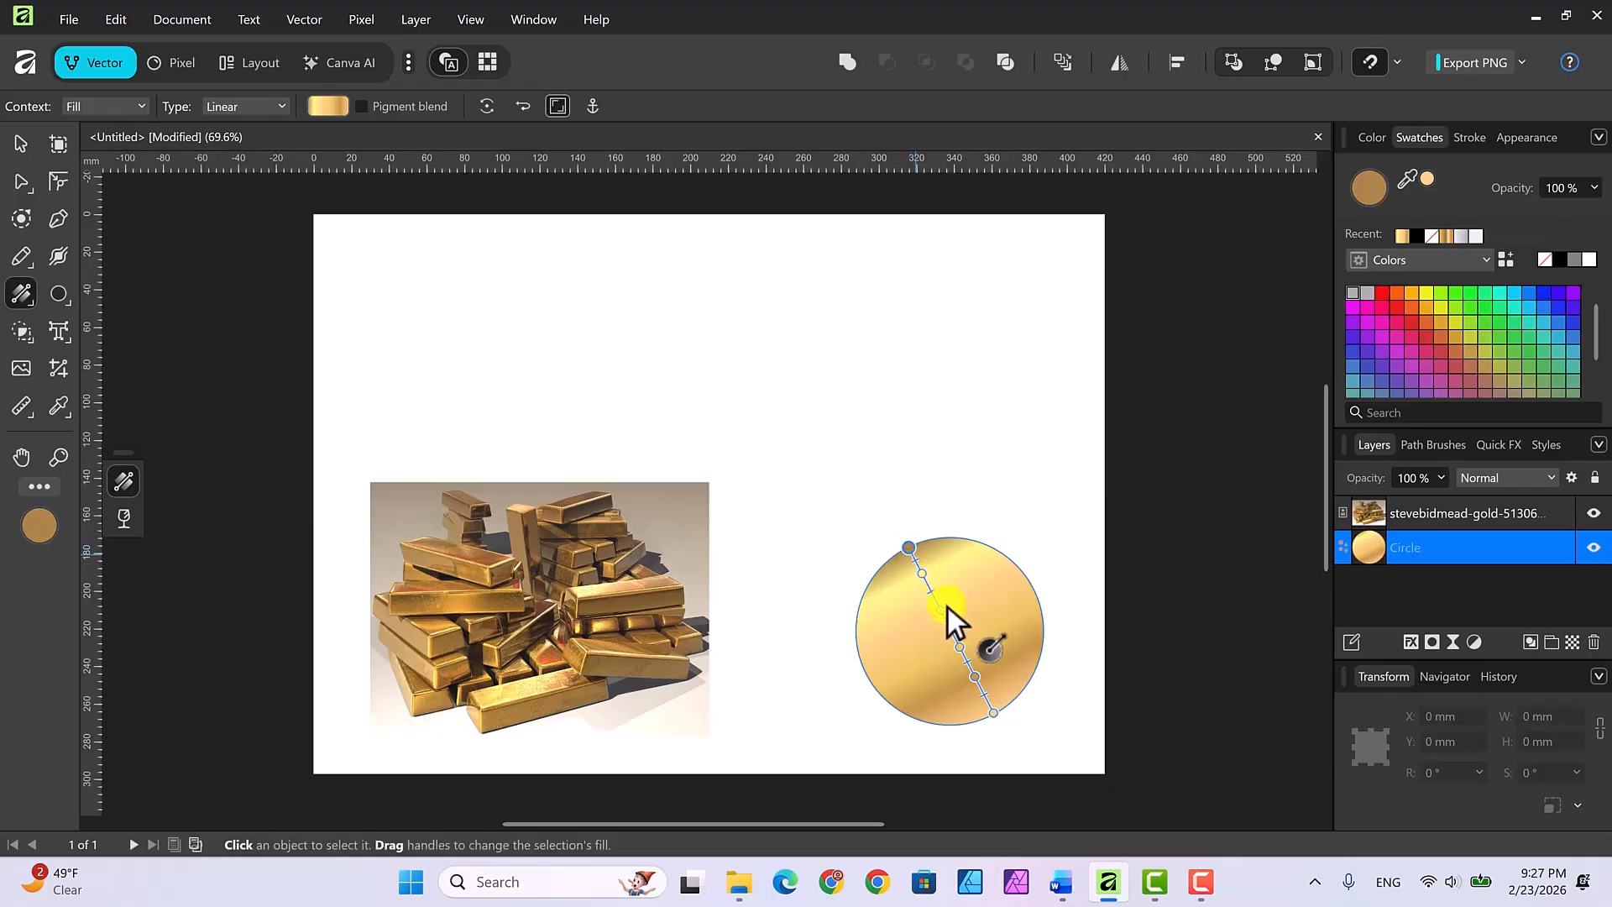
pyautogui.click(924, 579)
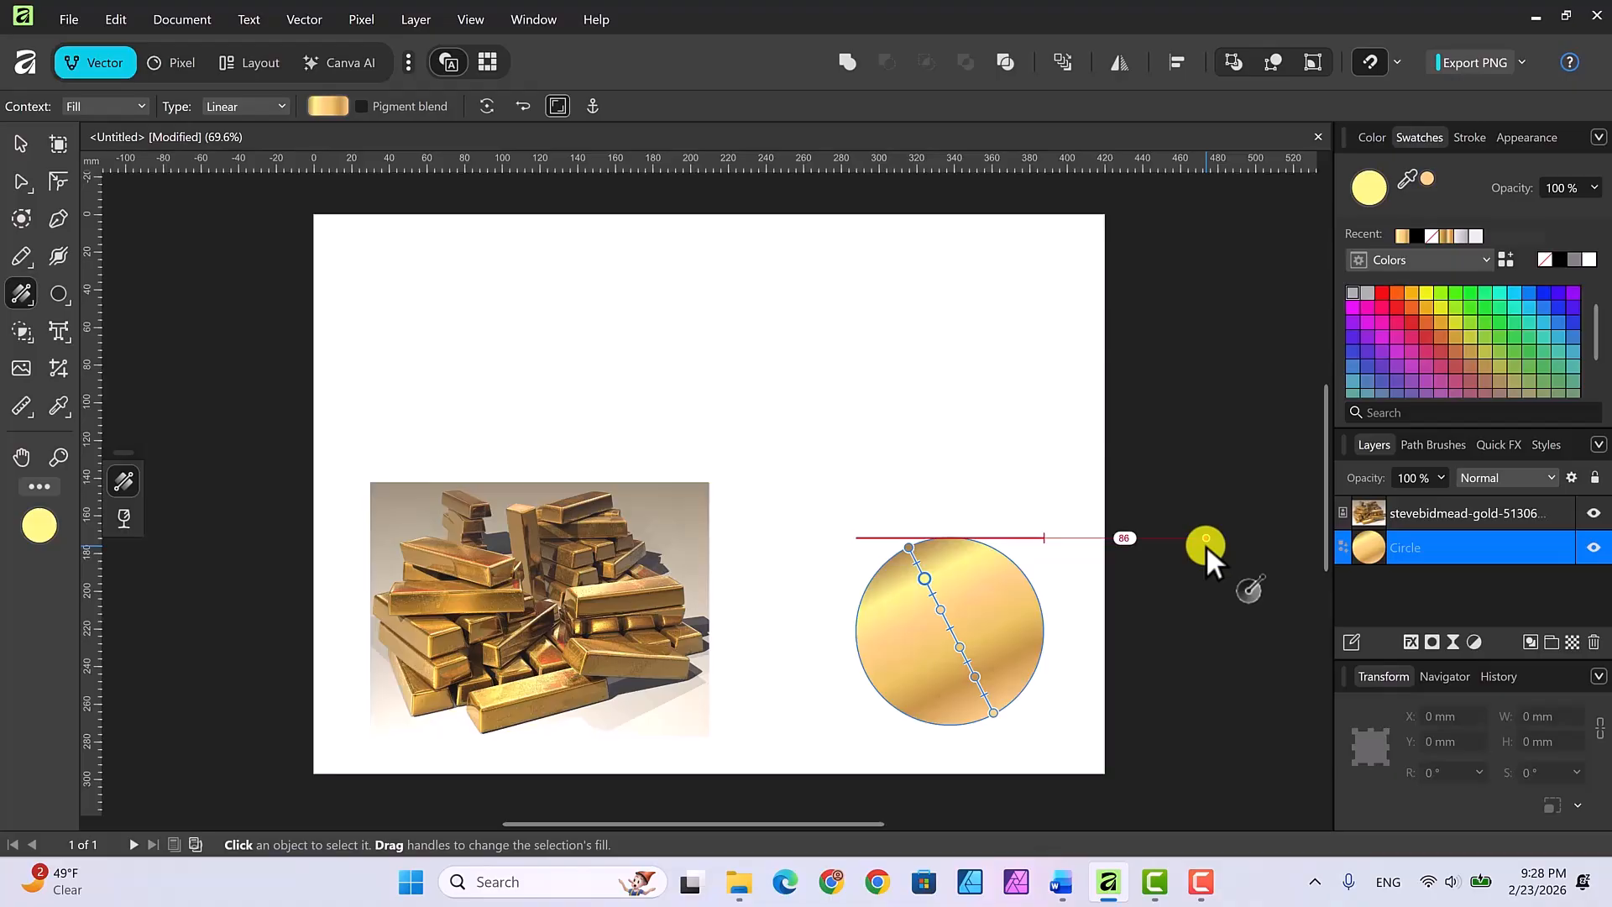
# Step: Add a Bevel / Emboss layer effect of type Inner to the circle
pyautogui.click(21, 144)
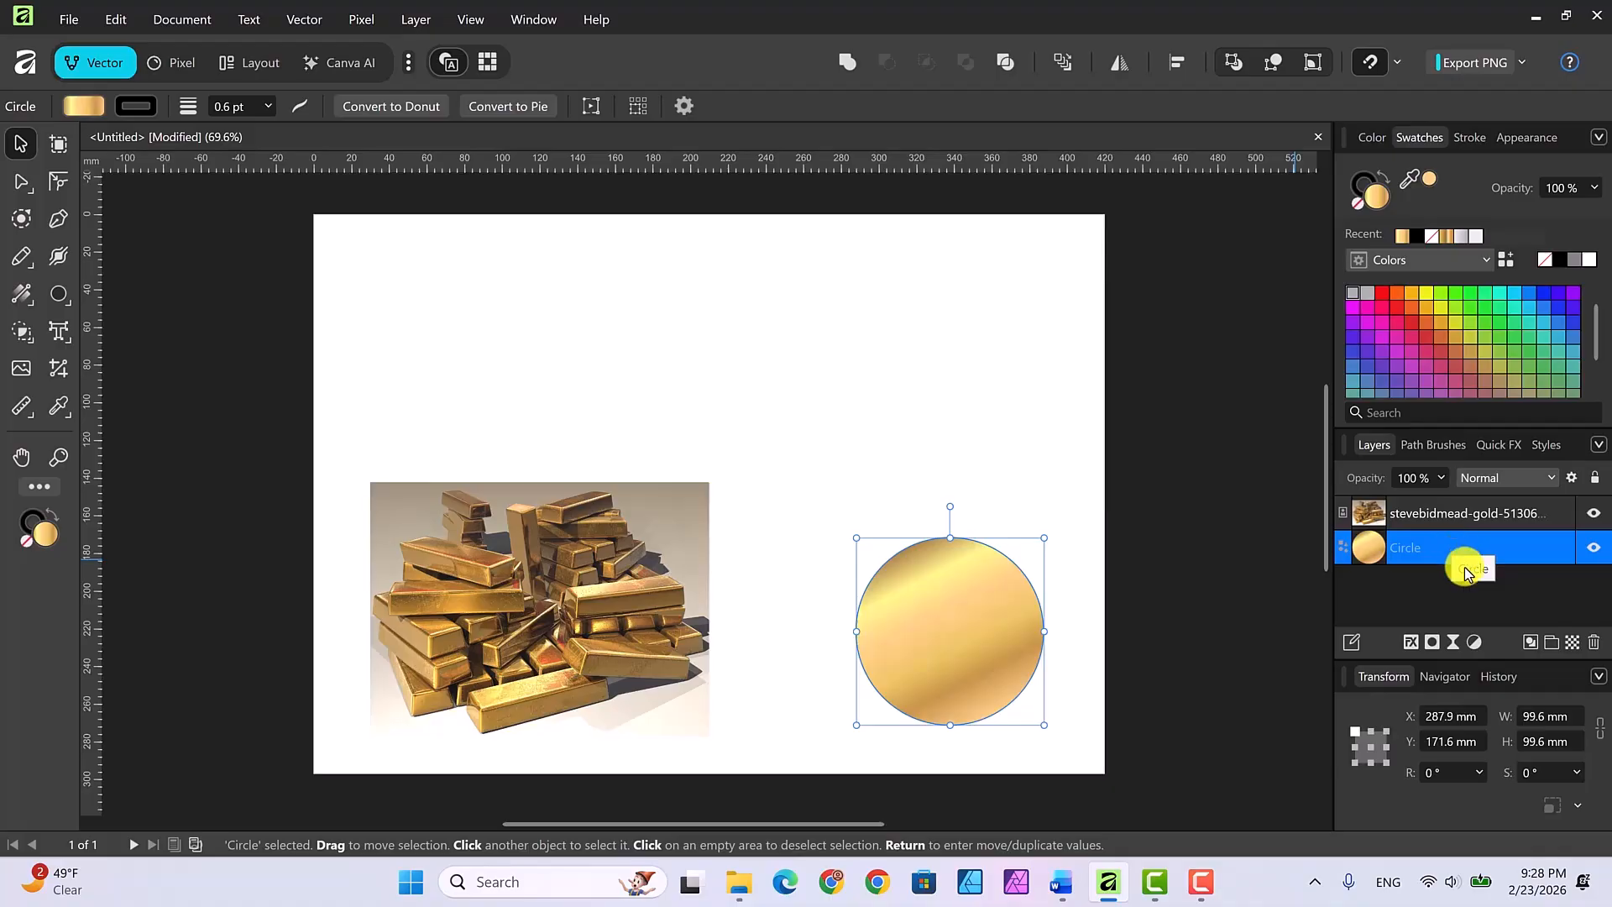
pyautogui.click(1410, 643)
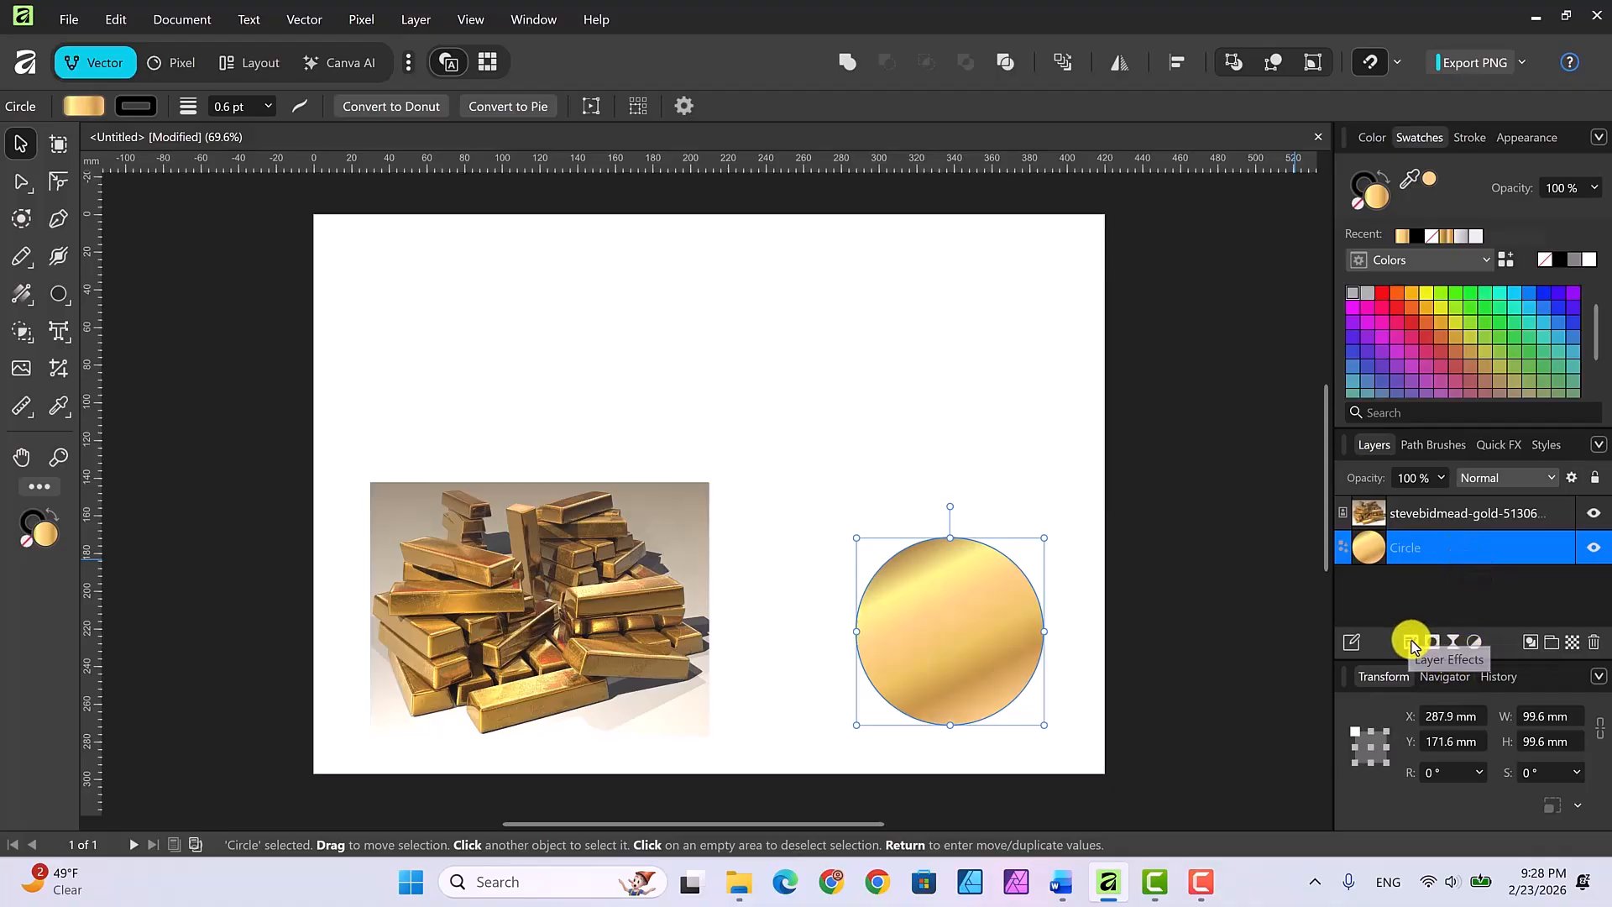
pyautogui.moveTo(874, 147); pyautogui.dragTo(581, 196)
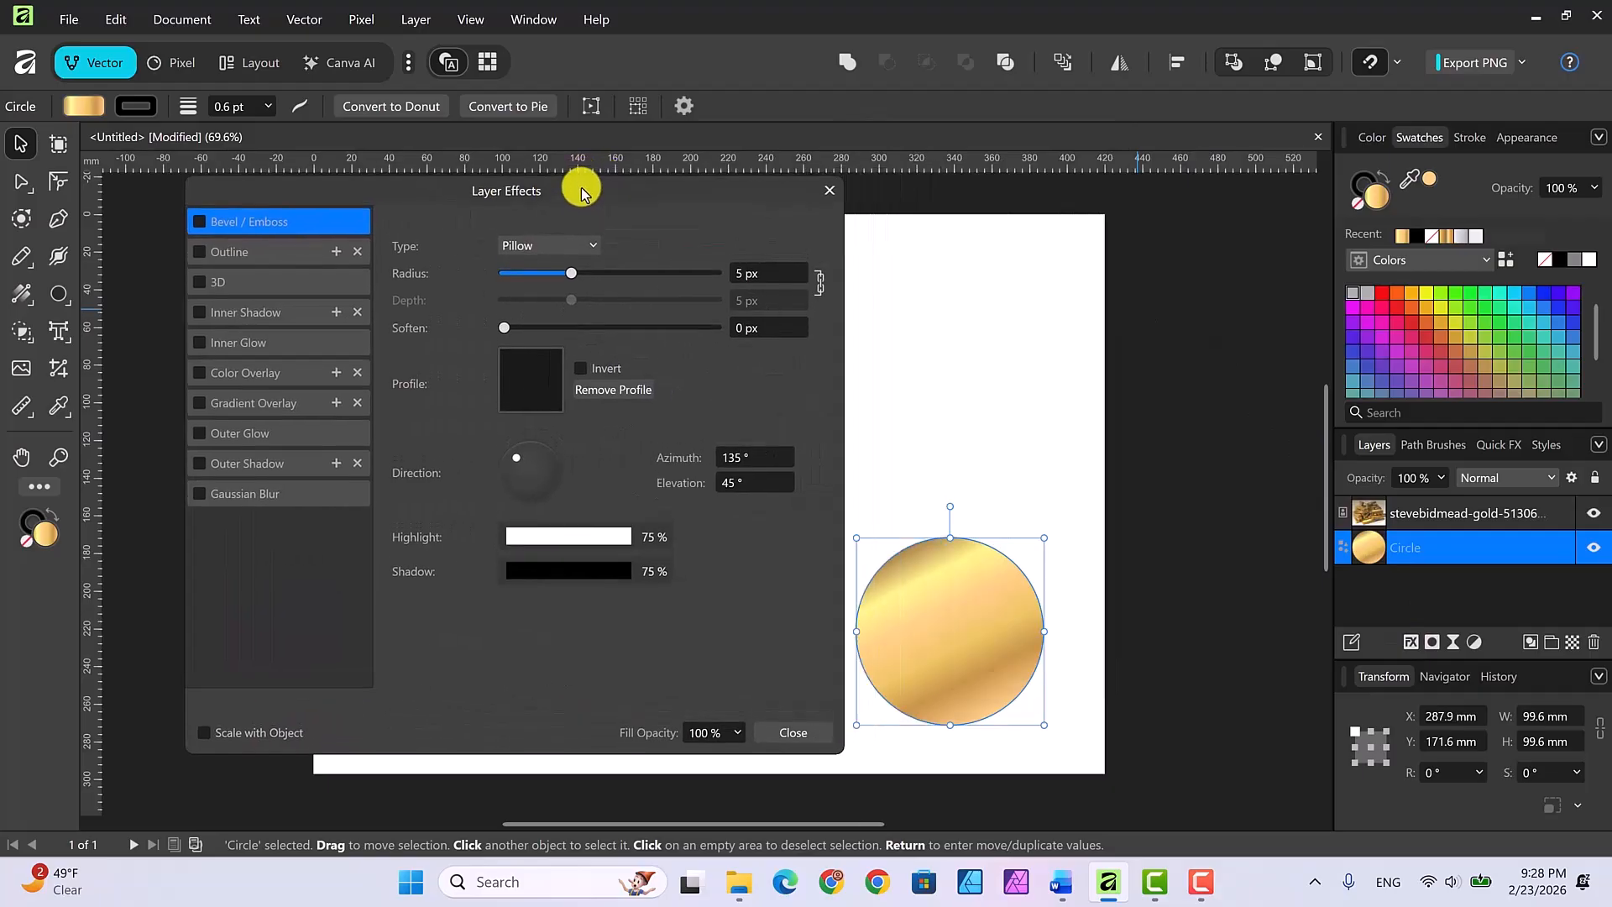
pyautogui.click(200, 222)
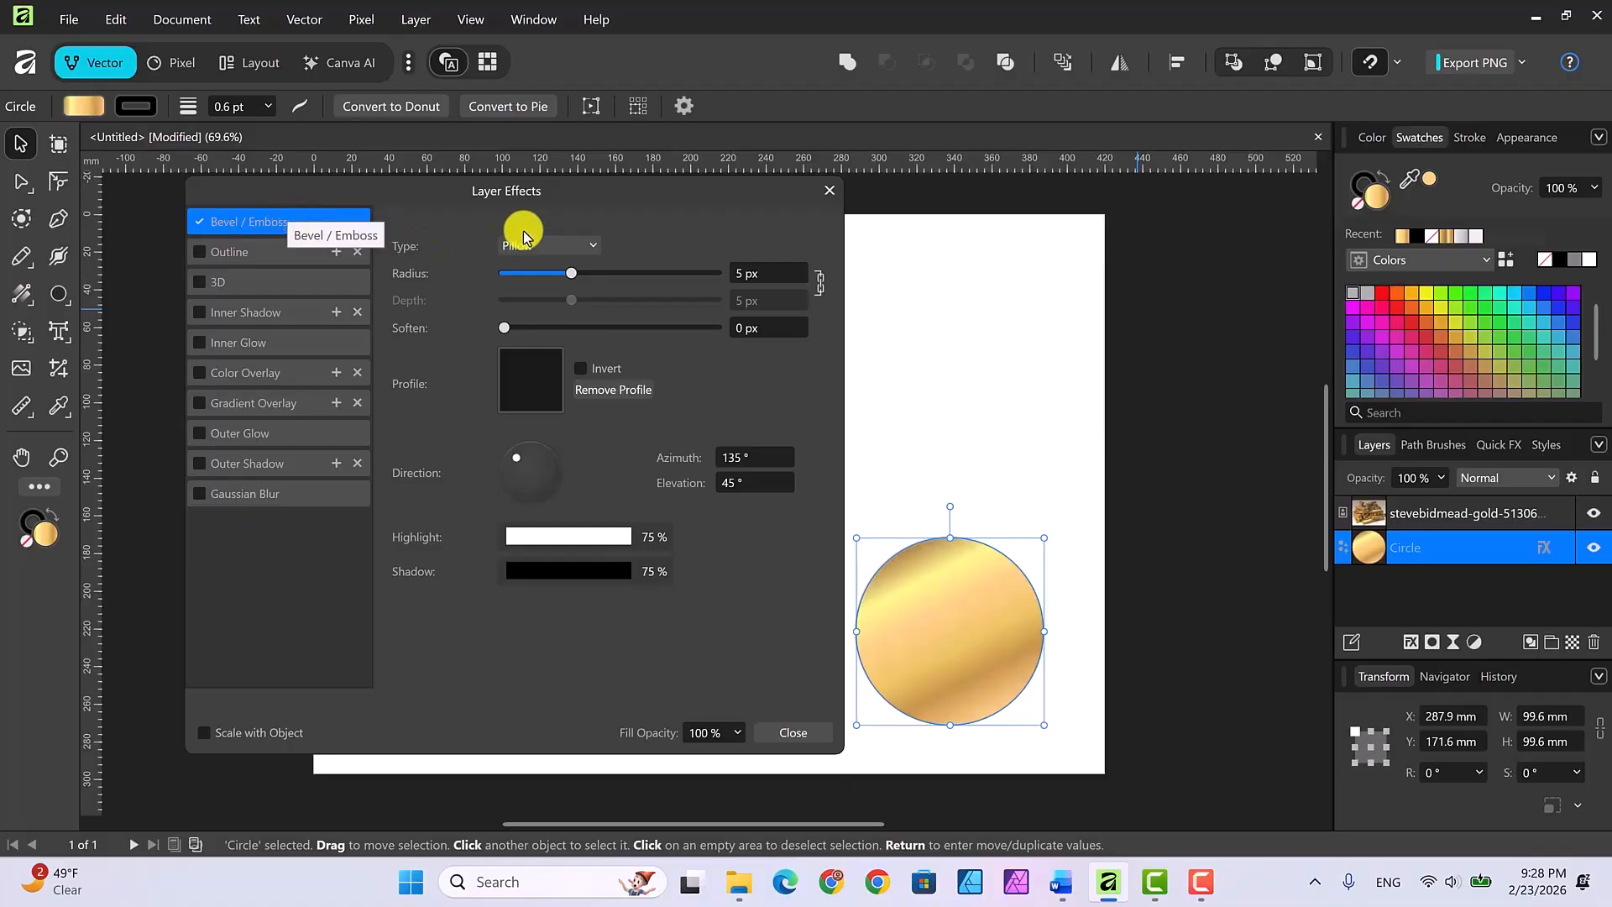
pyautogui.click(591, 246)
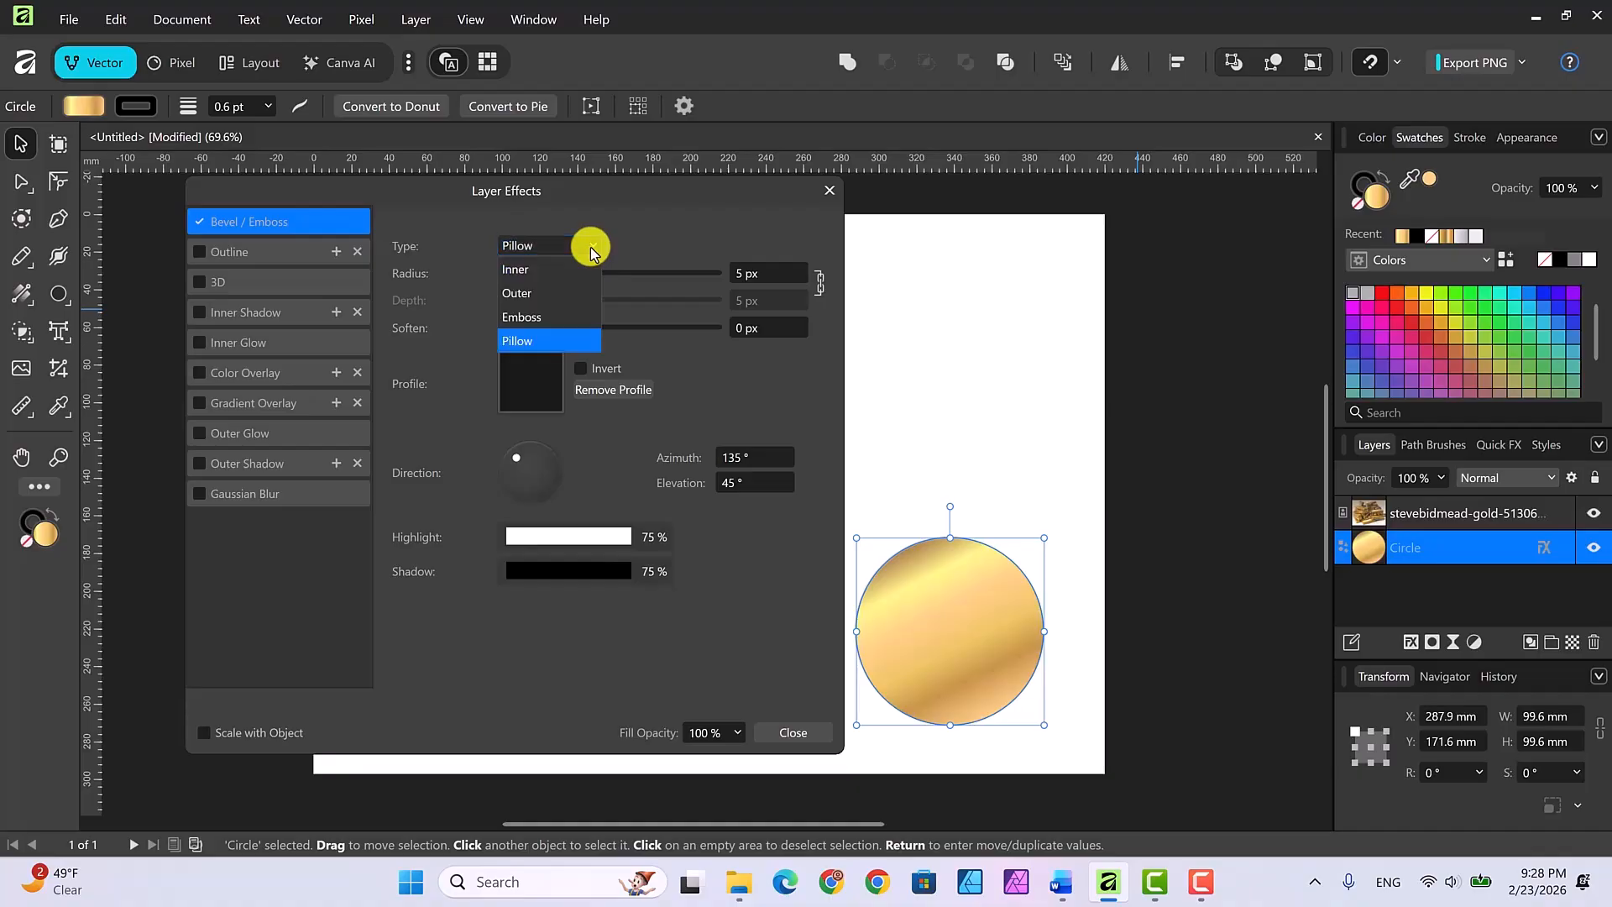
pyautogui.click(523, 272)
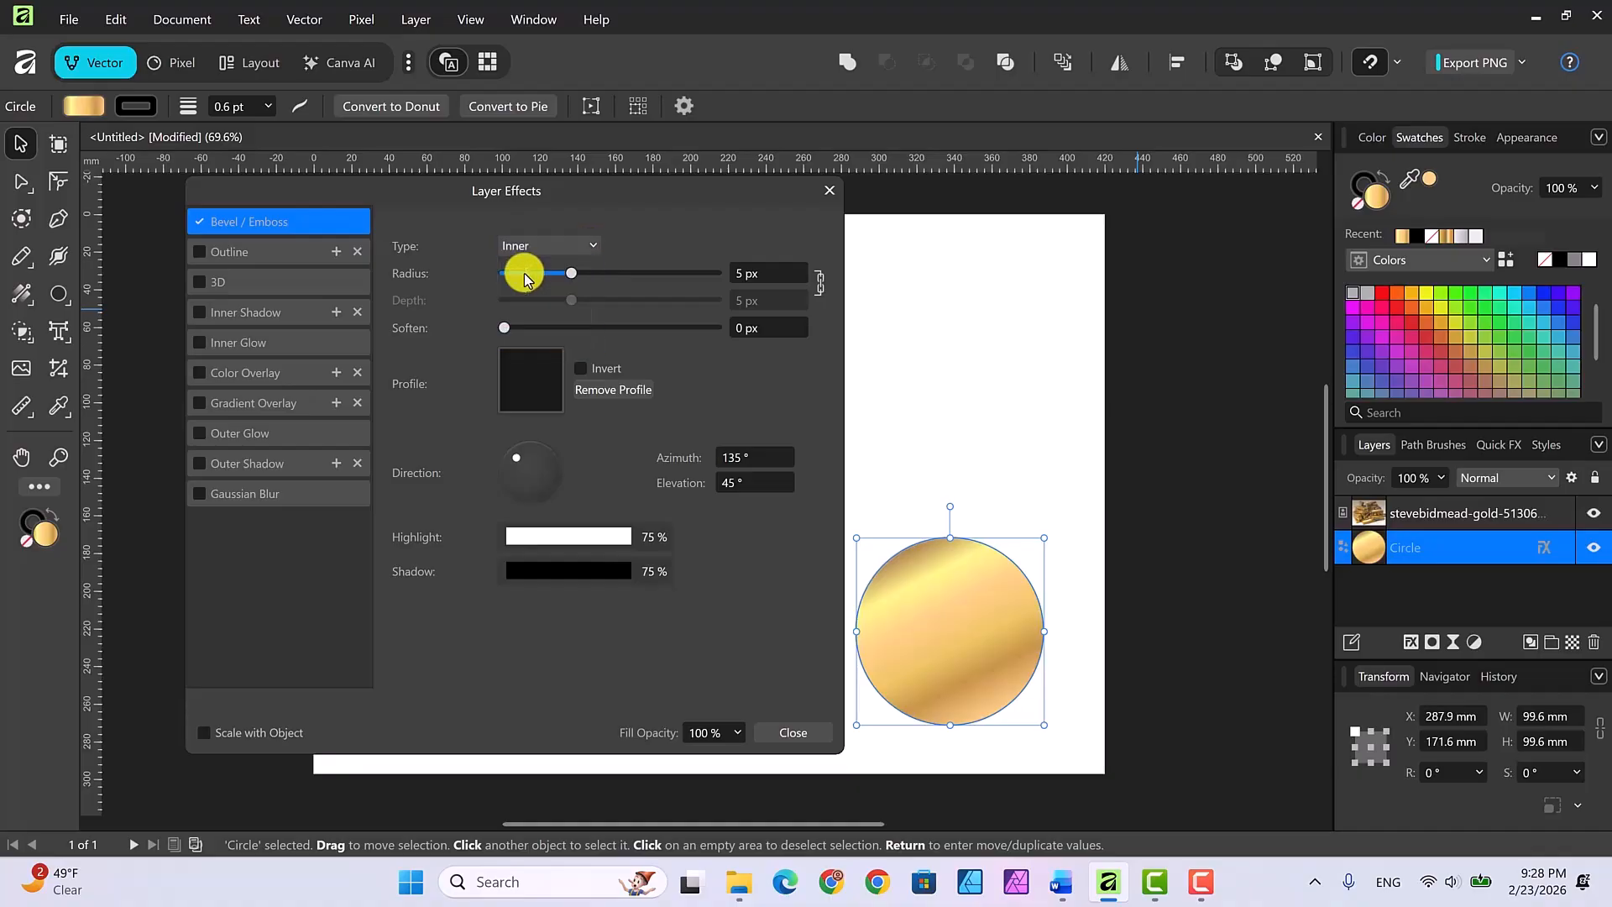
# Step: Set the bevel's radius to 190 px and, unlinked from it, its depth to 66.4 px
pyautogui.click(769, 273)
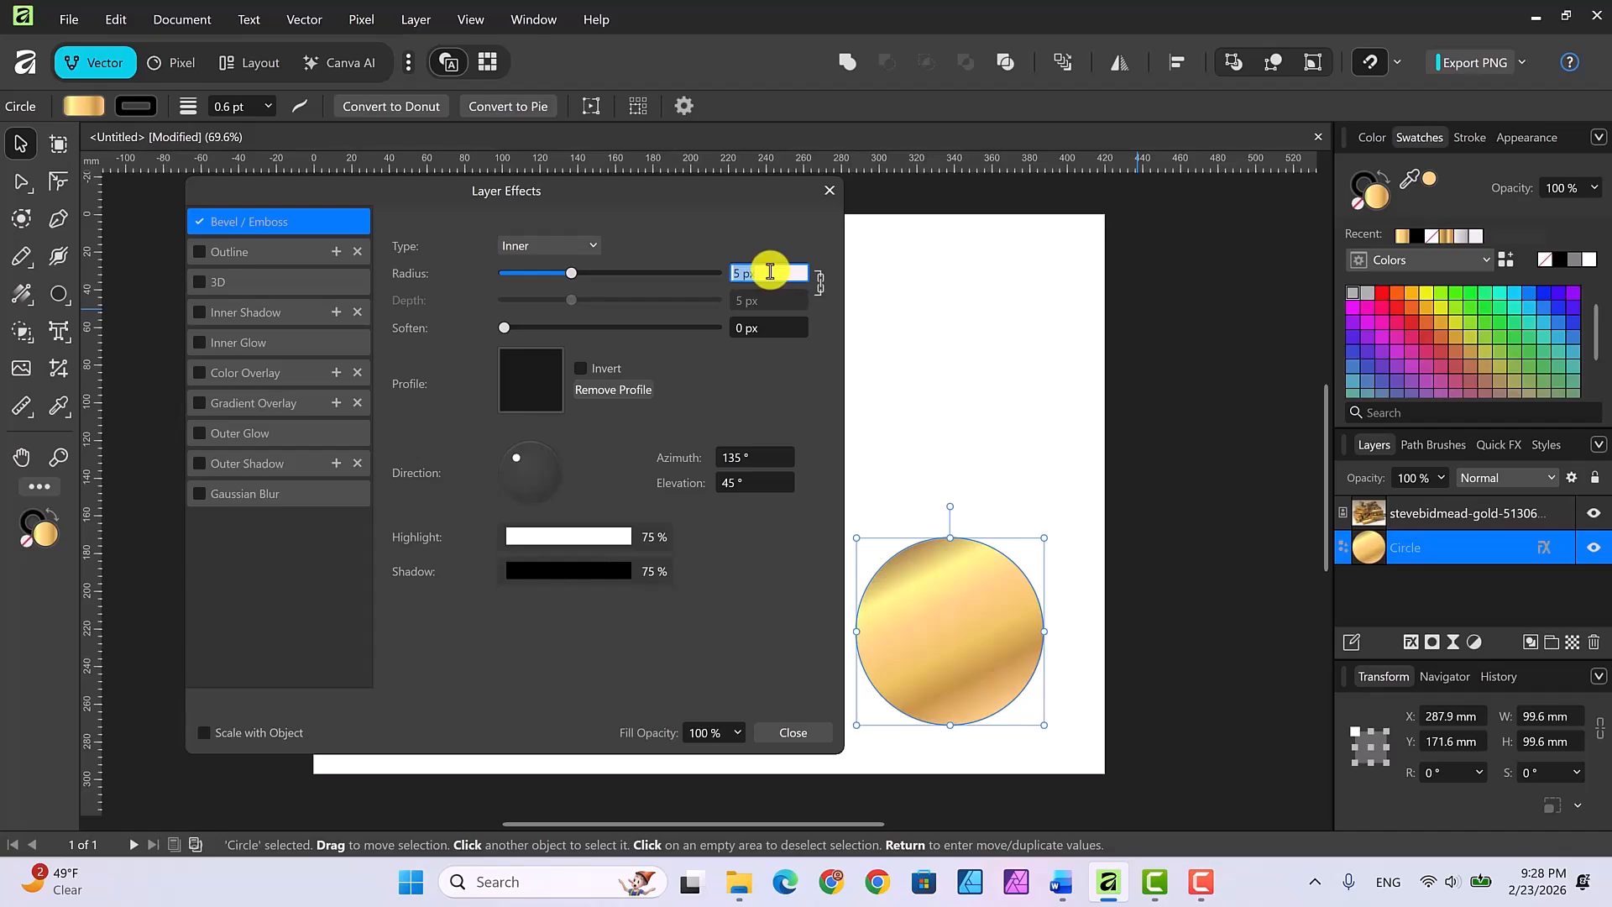
pyautogui.write('190')
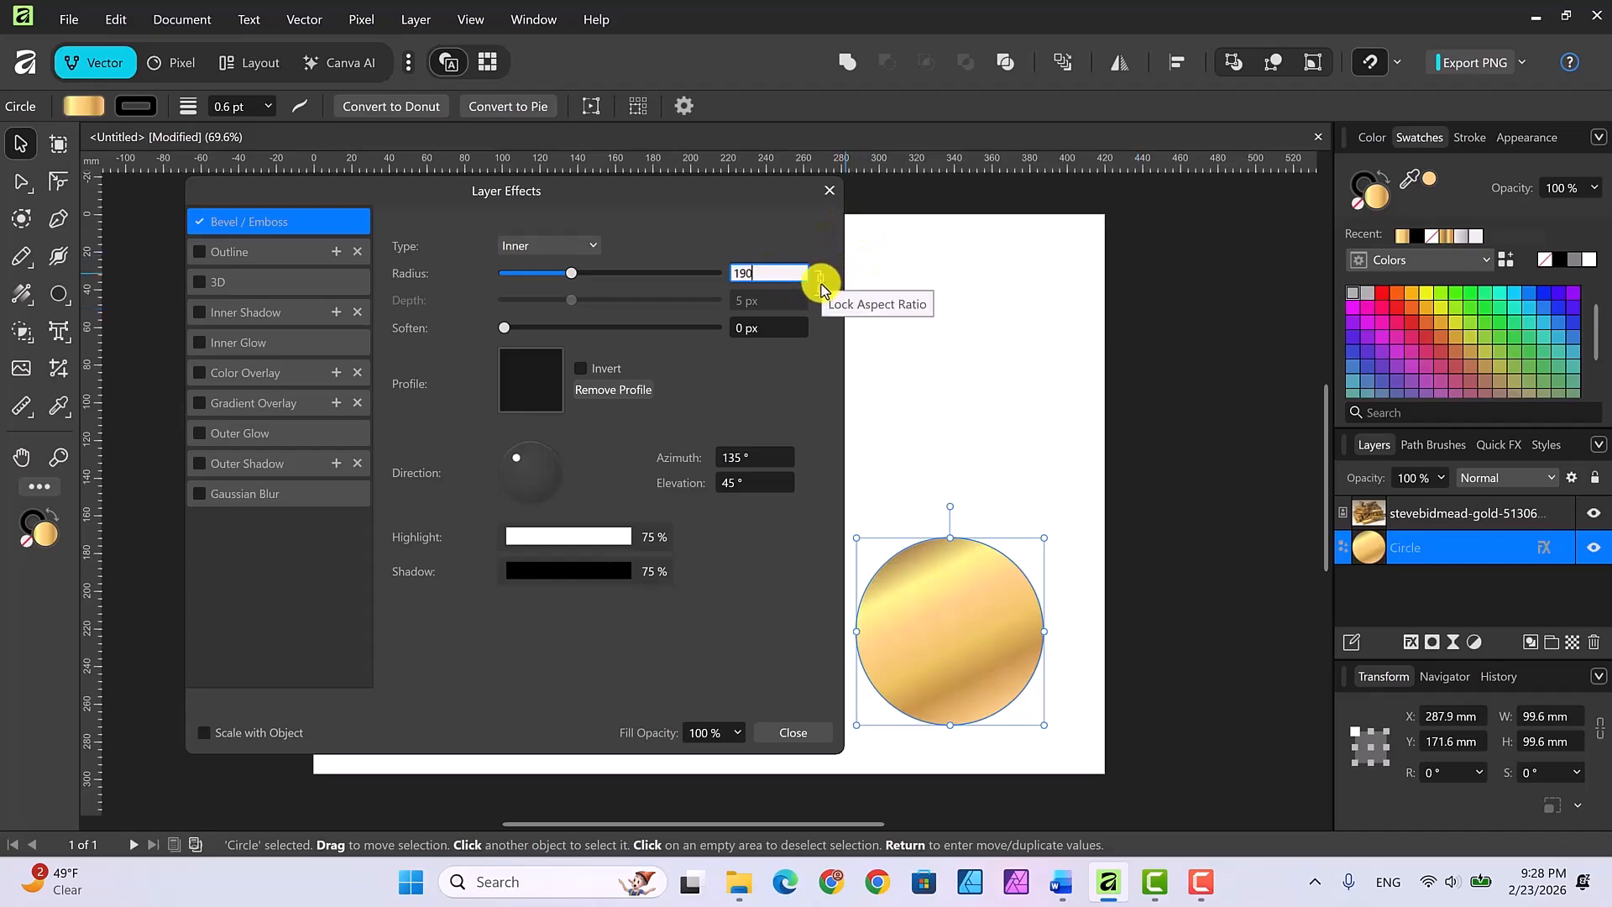
pyautogui.click(821, 285)
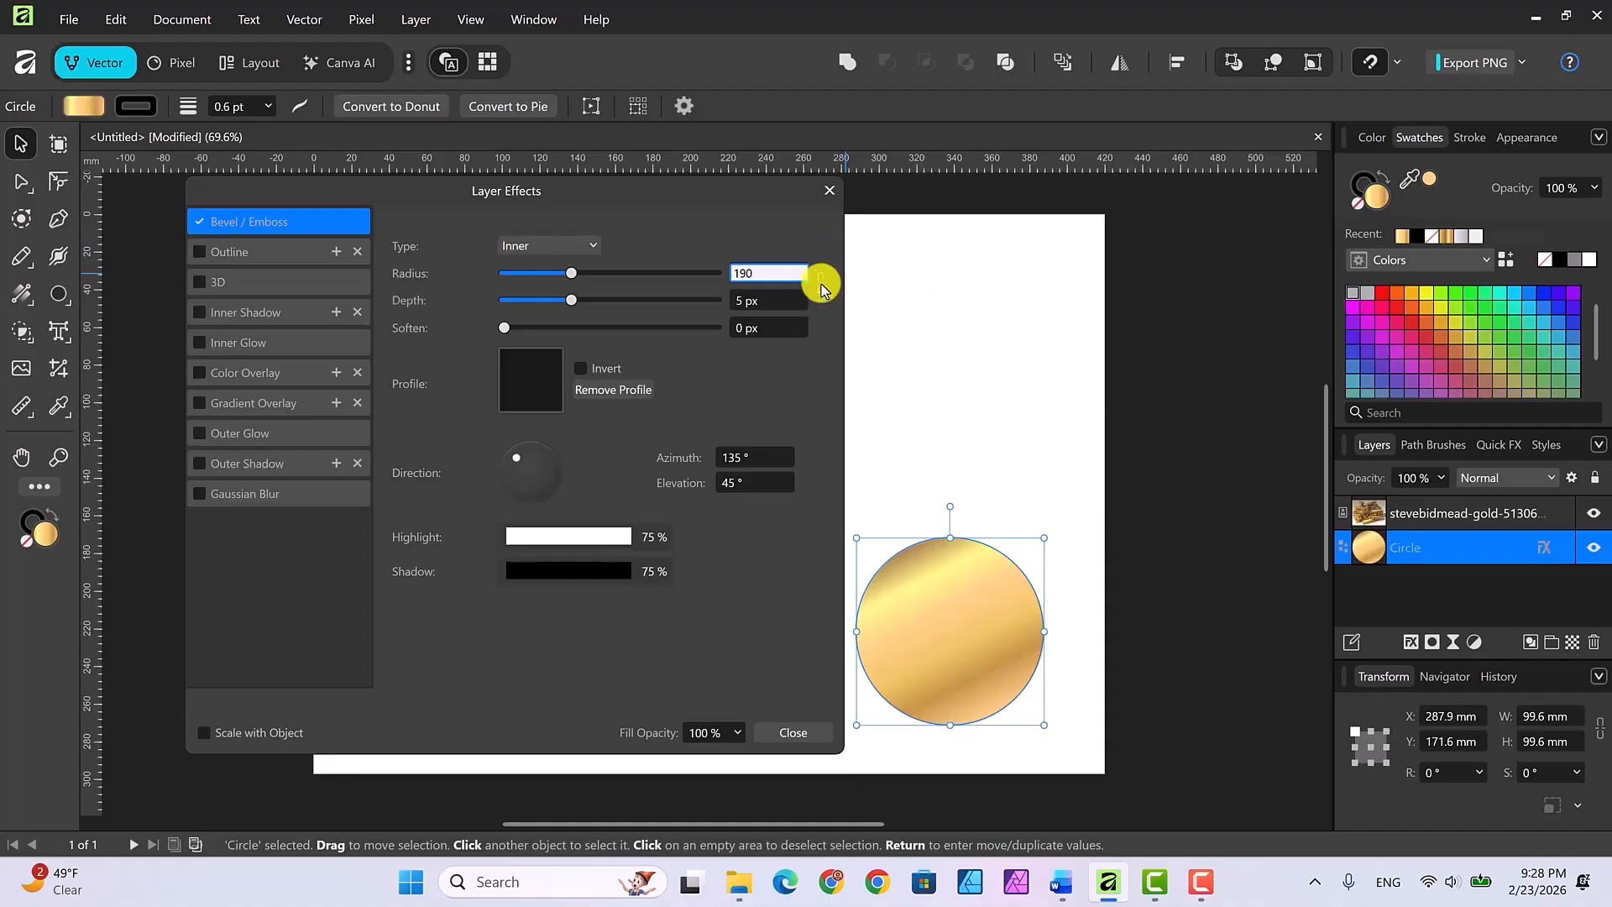
pyautogui.click(773, 302)
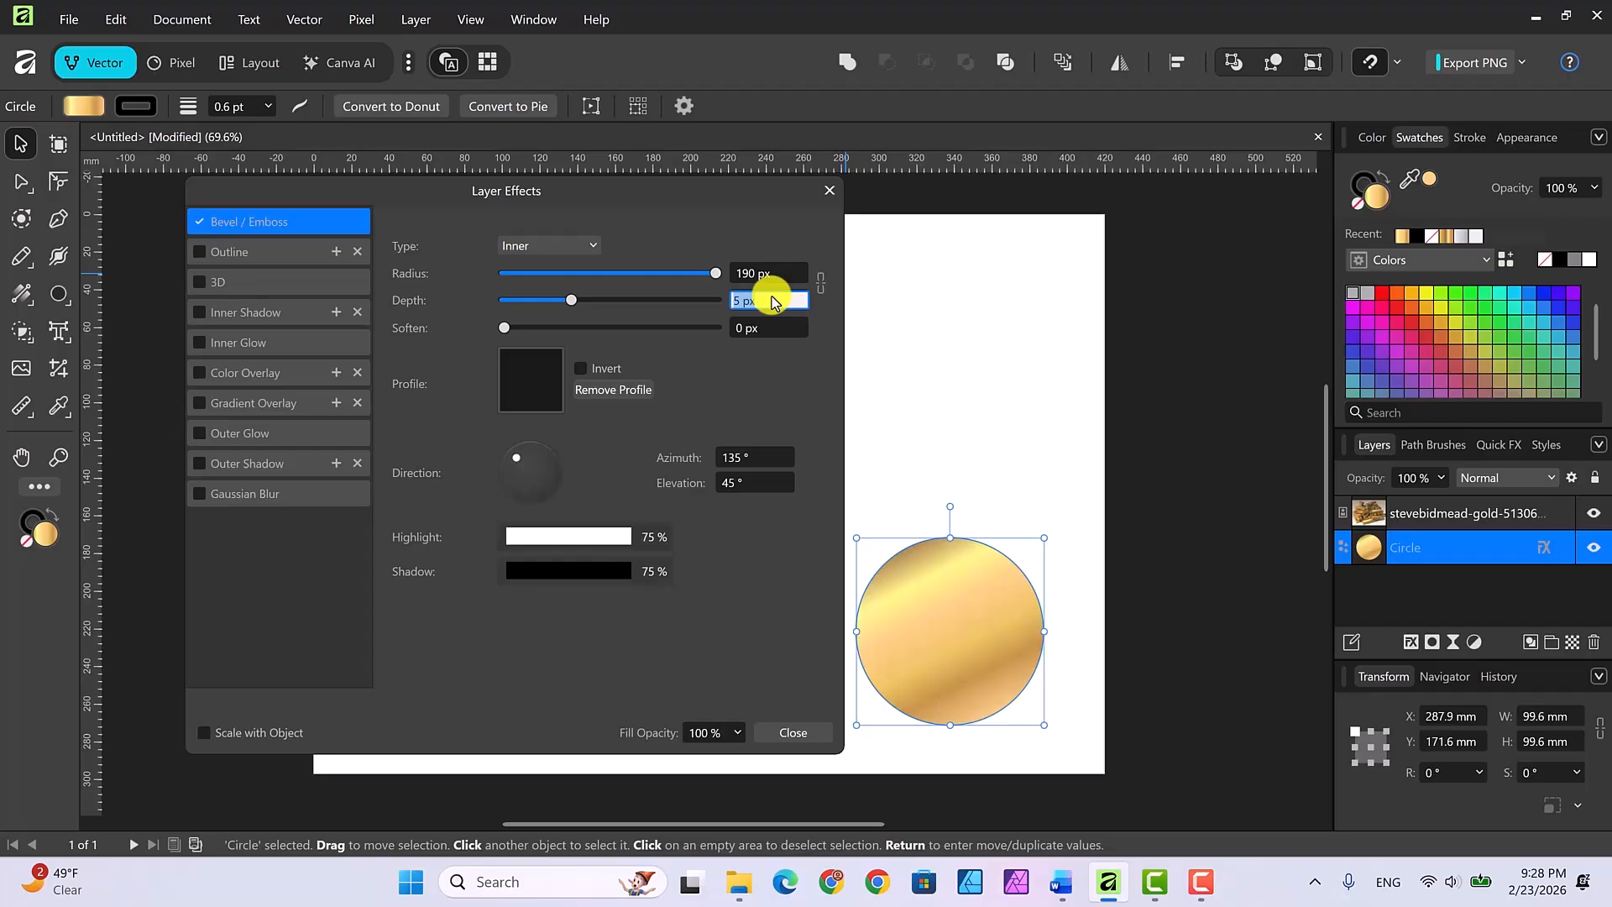
pyautogui.write('66.4')
pyautogui.press('Return')
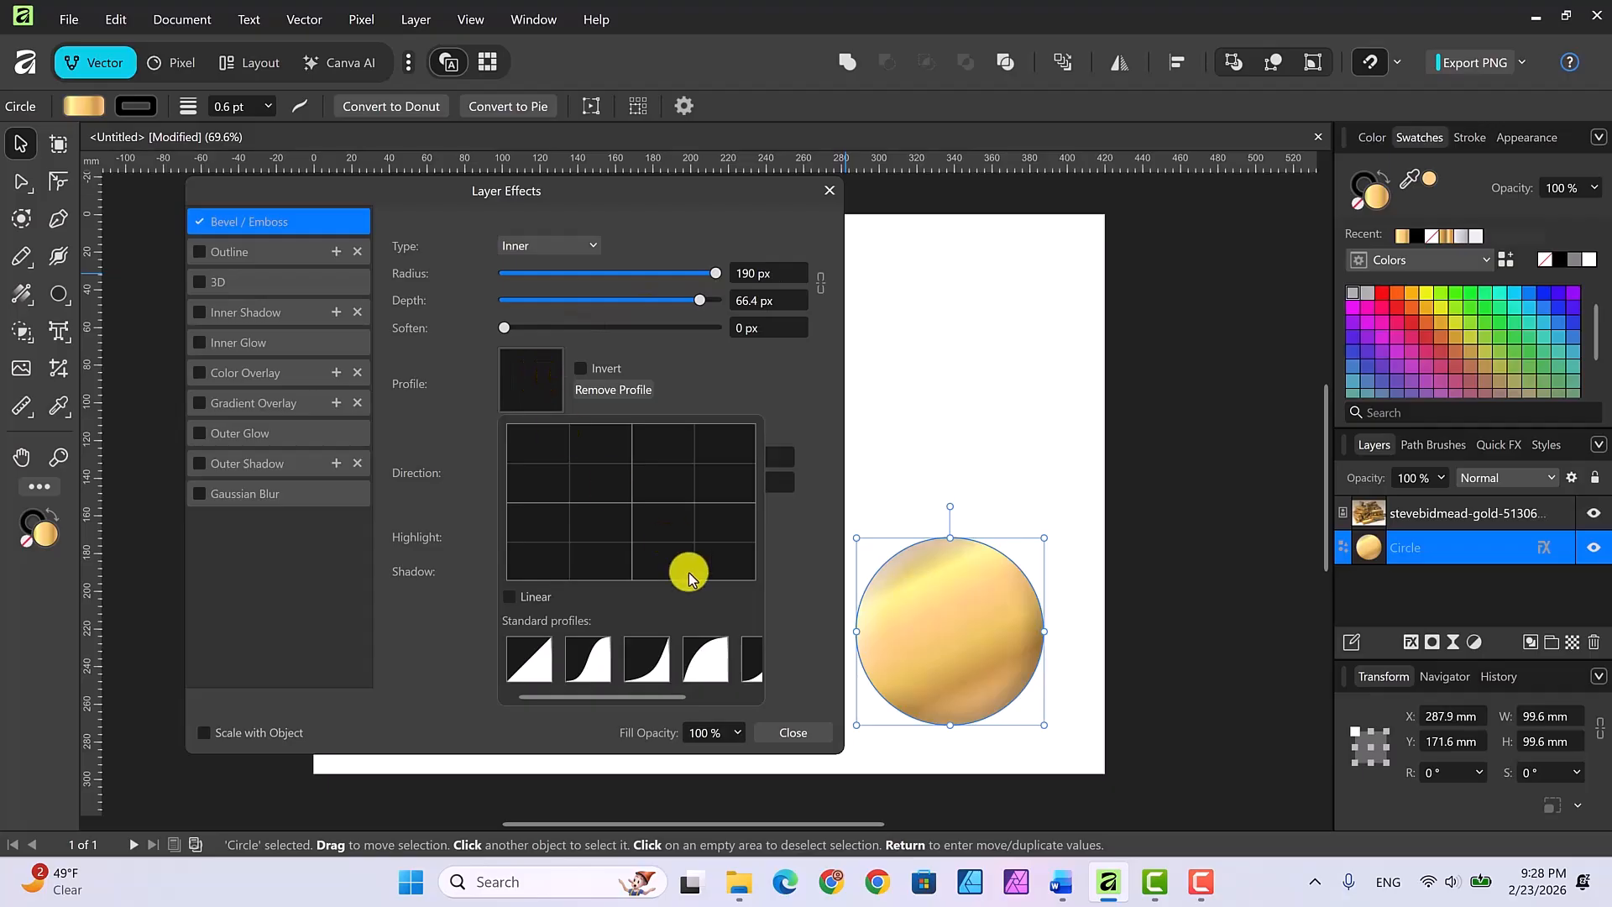
# Step: Give the bevel the convex rounded standard profile and set its azimuth to 145°
pyautogui.click(714, 668)
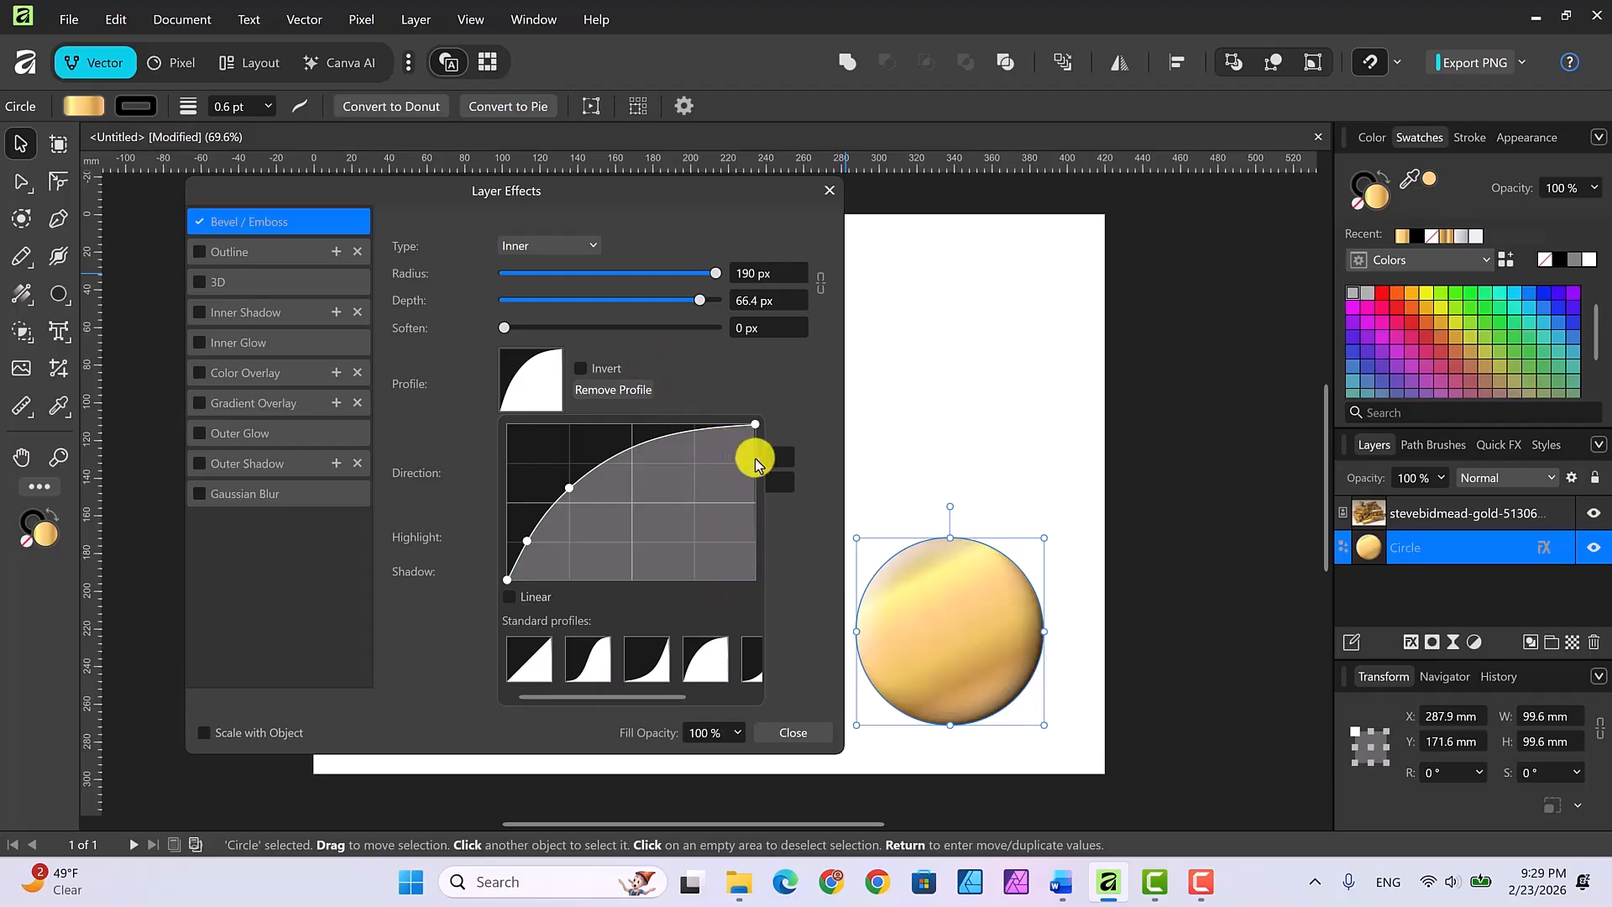
pyautogui.click(806, 527)
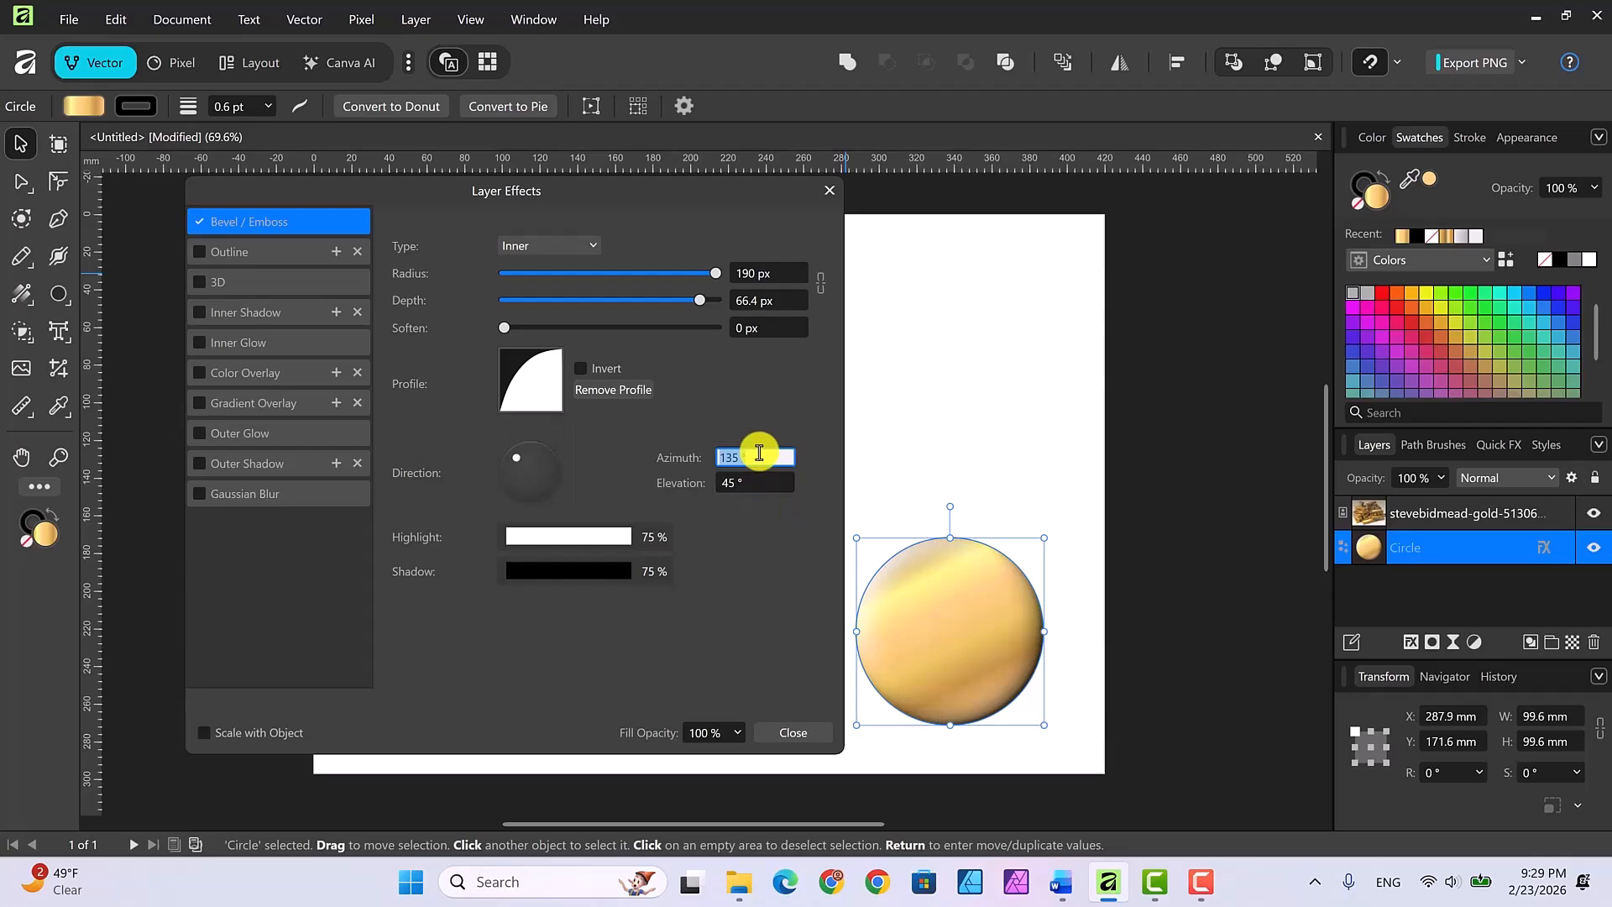
pyautogui.write('145')
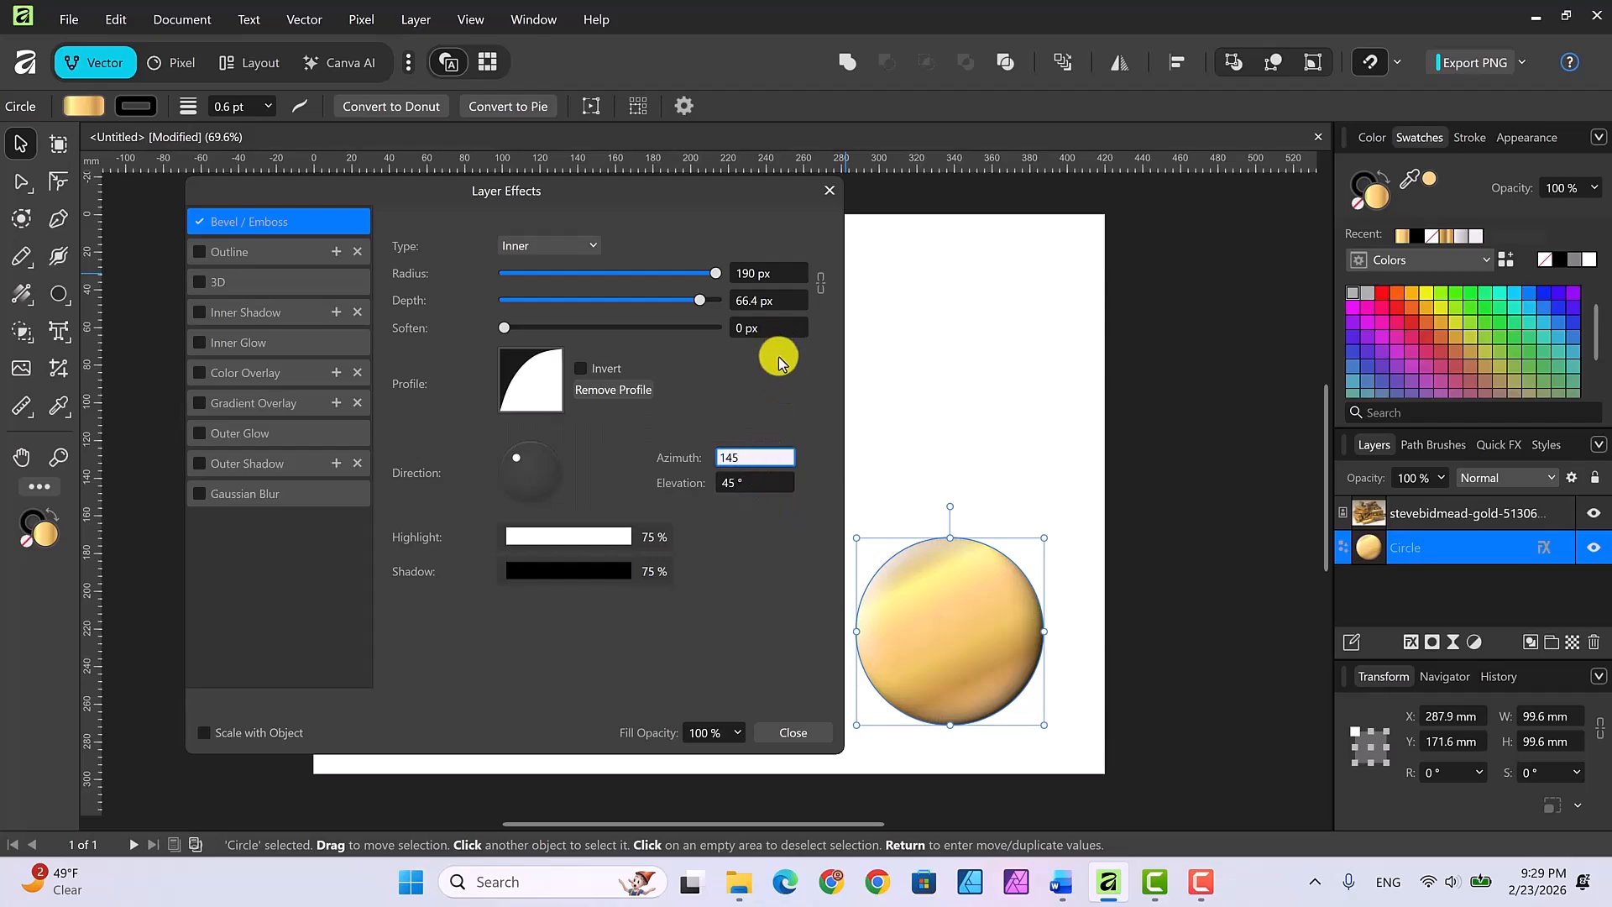
pyautogui.press('Tab')
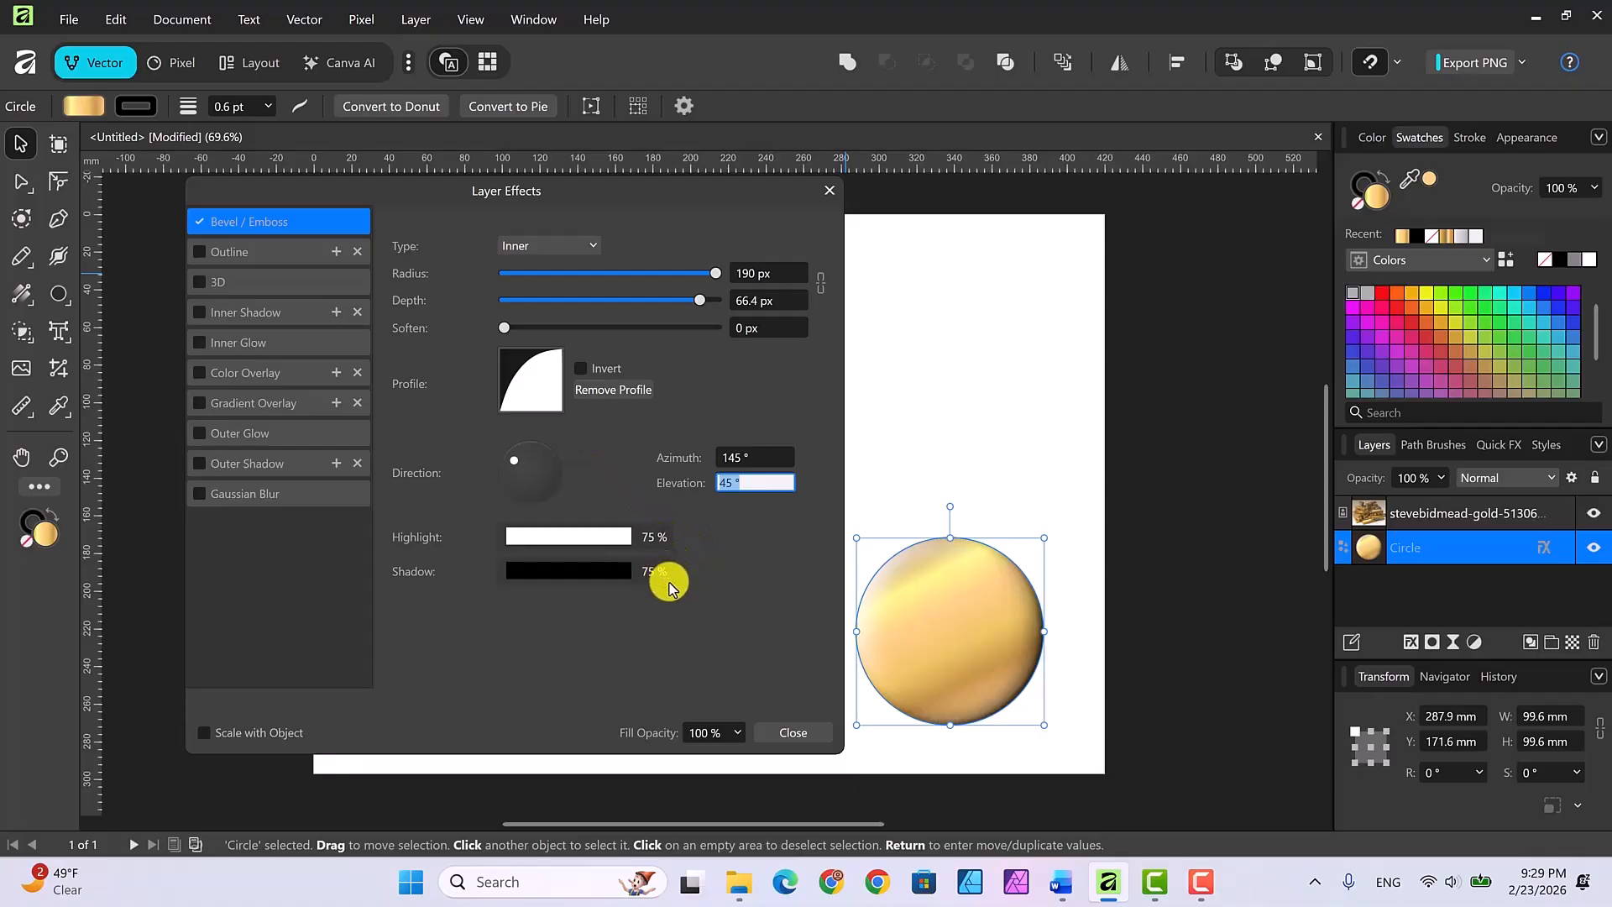
# Step: Add an Inner Shadow effect to the circle with the Subtract blend mode and 42% opacity
pyautogui.click(279, 316)
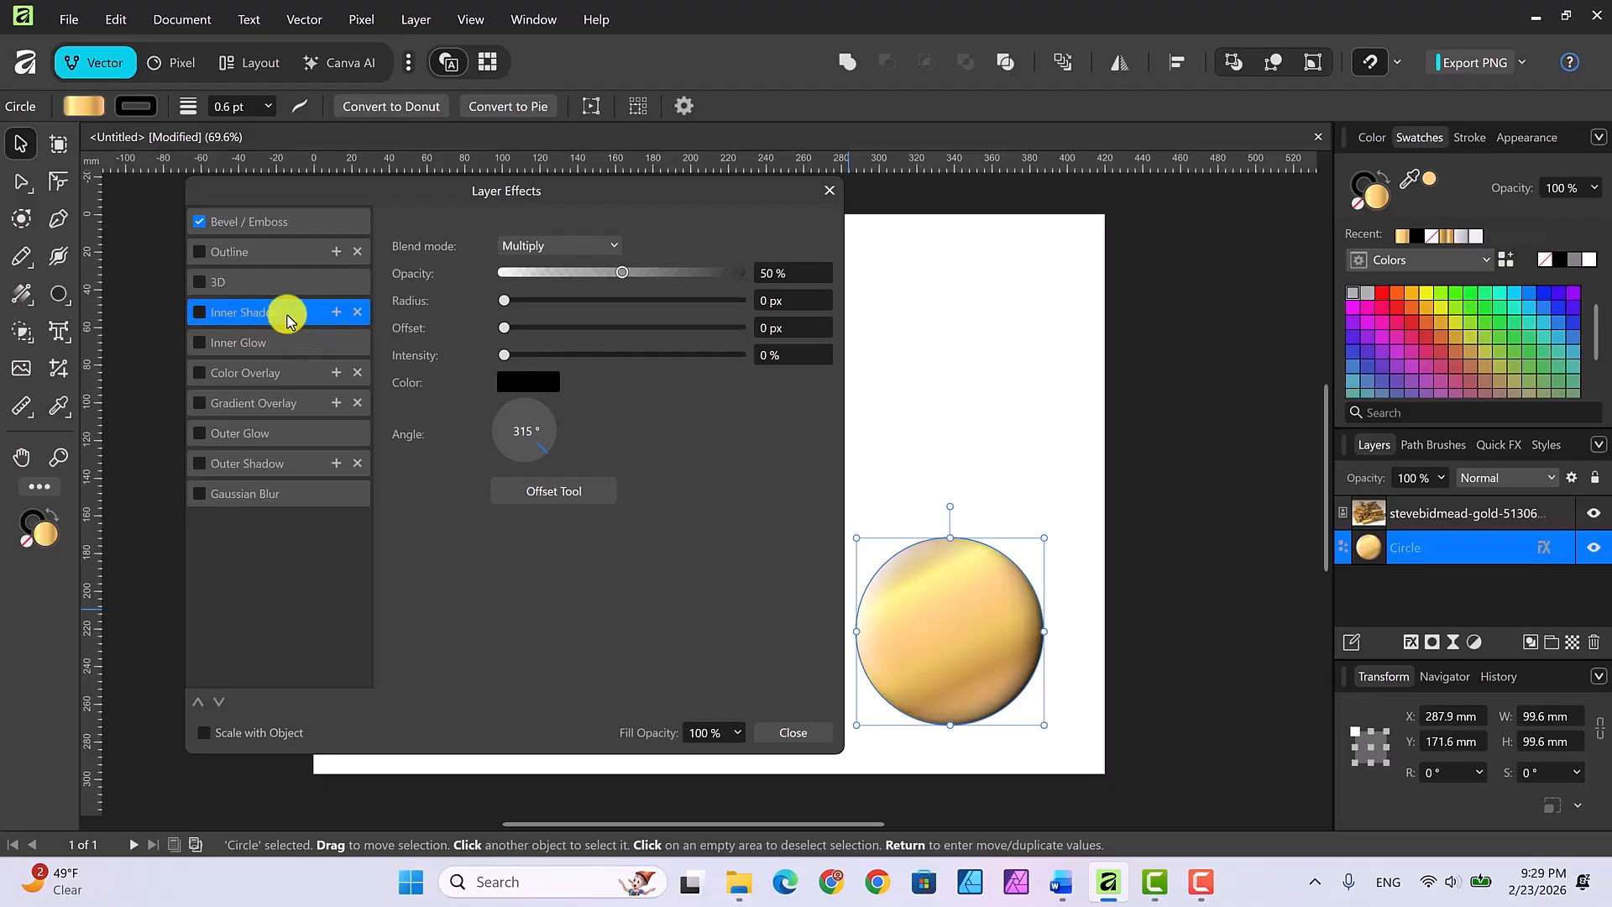
pyautogui.click(199, 312)
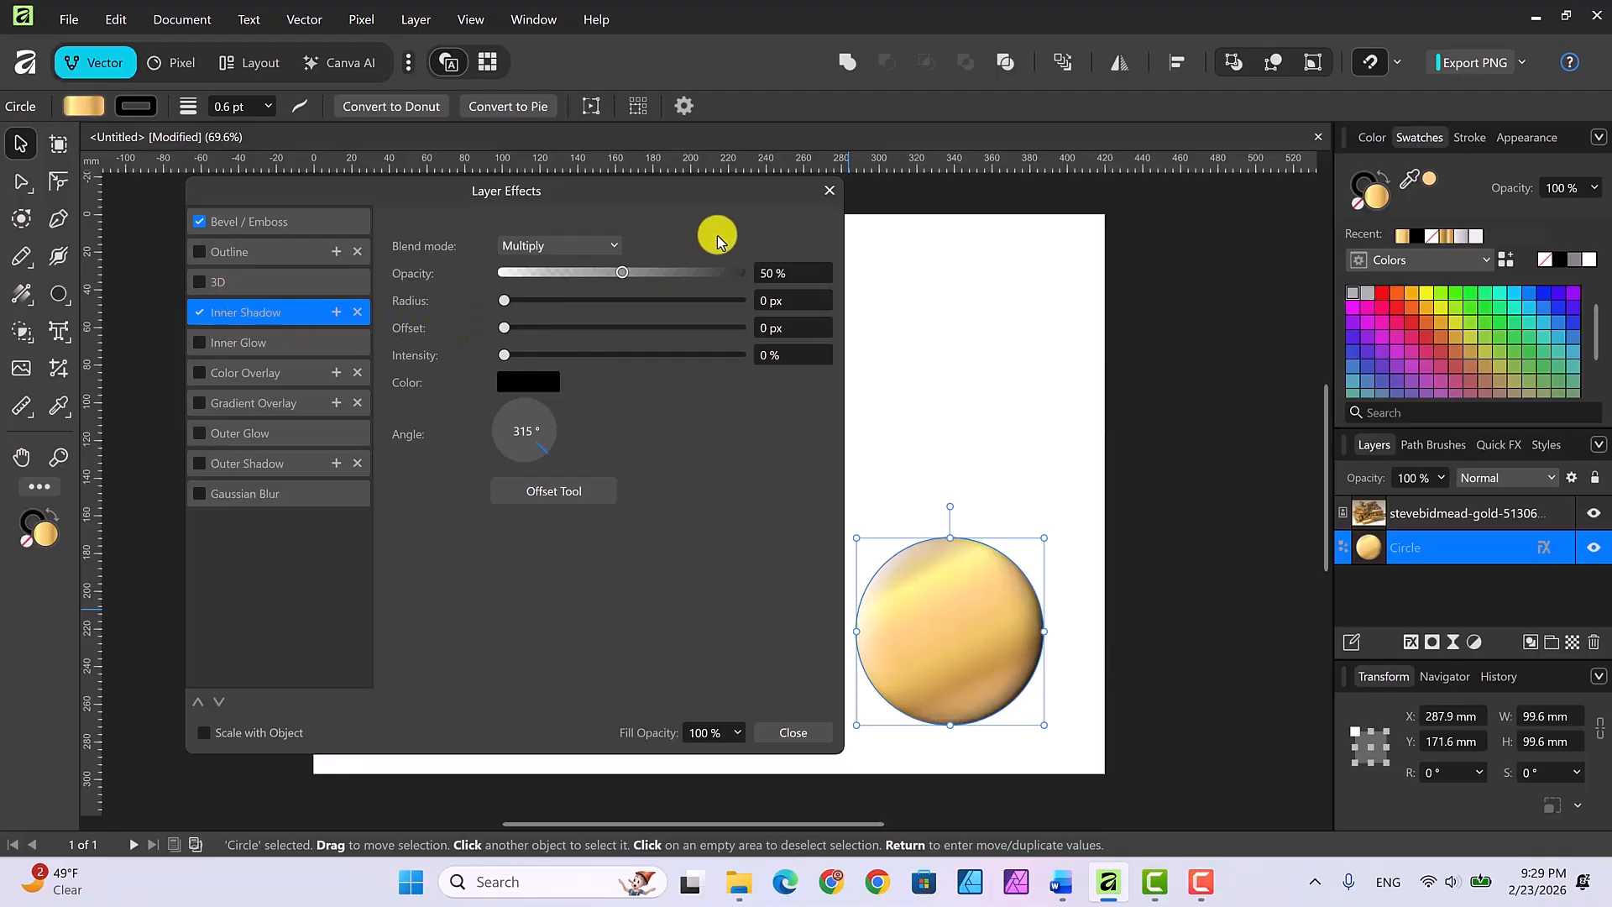
pyautogui.click(609, 246)
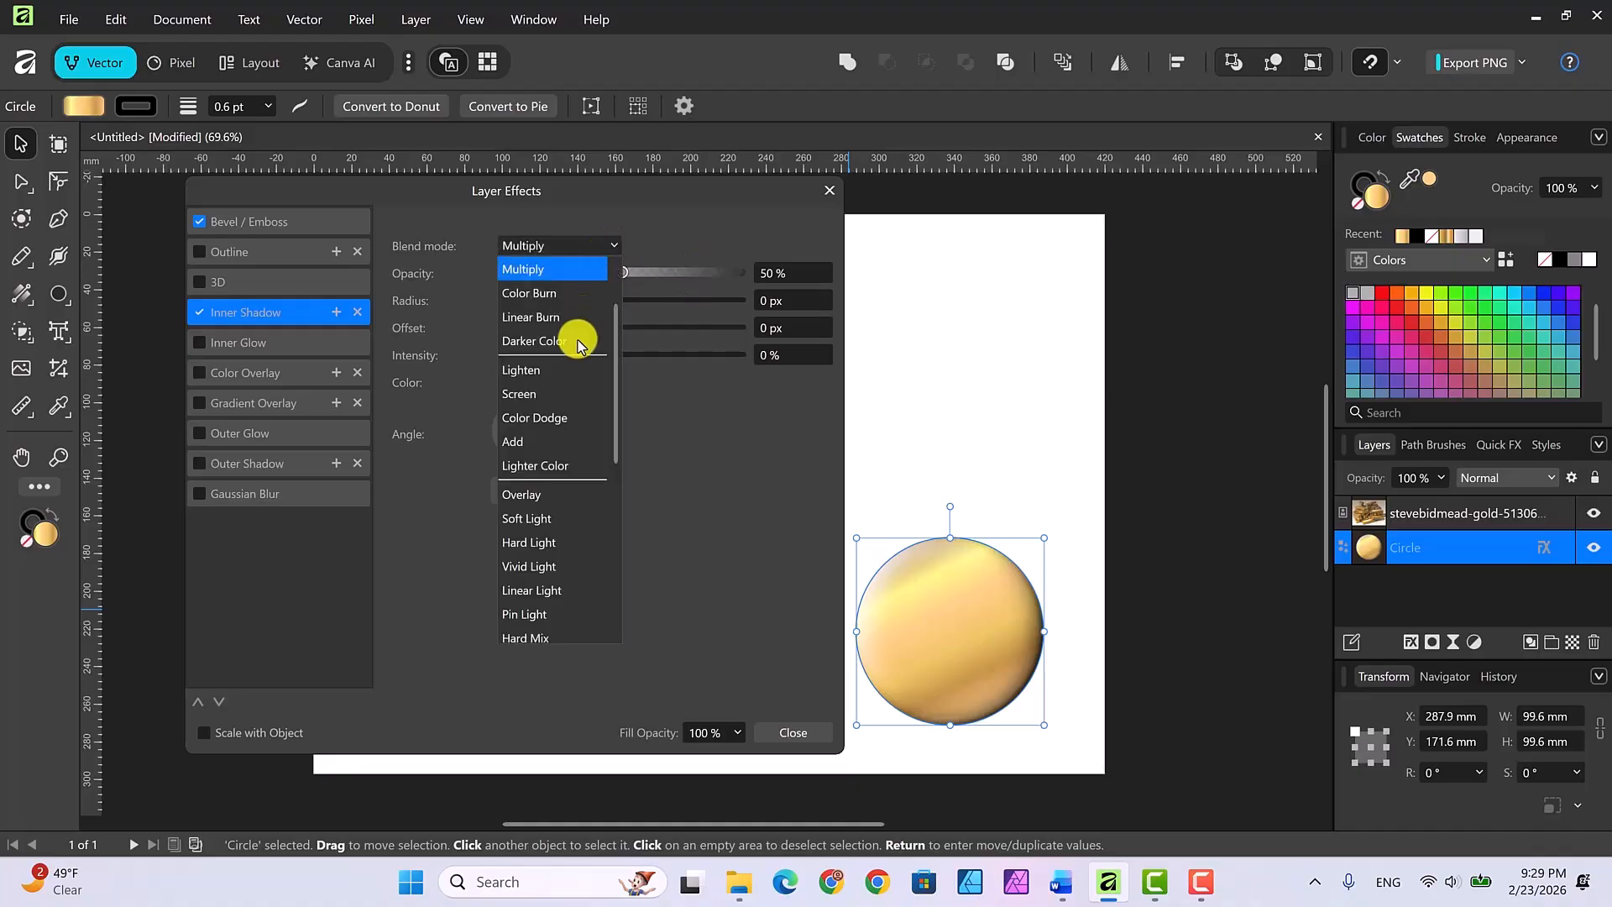
pyautogui.scroll(-3, 569, 370)
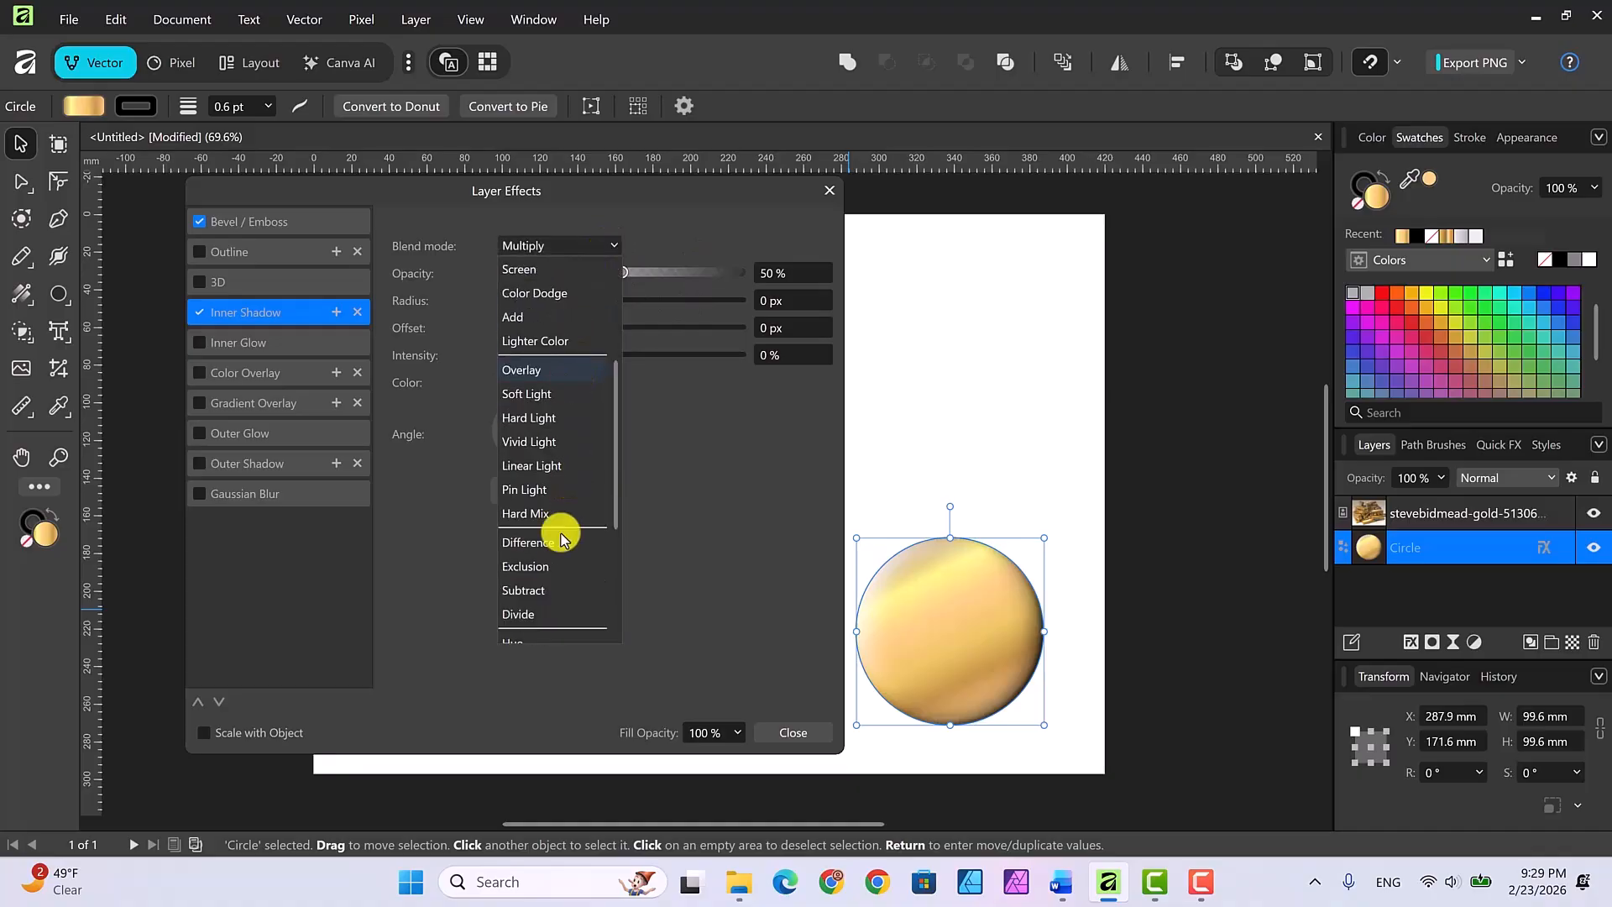
pyautogui.click(558, 591)
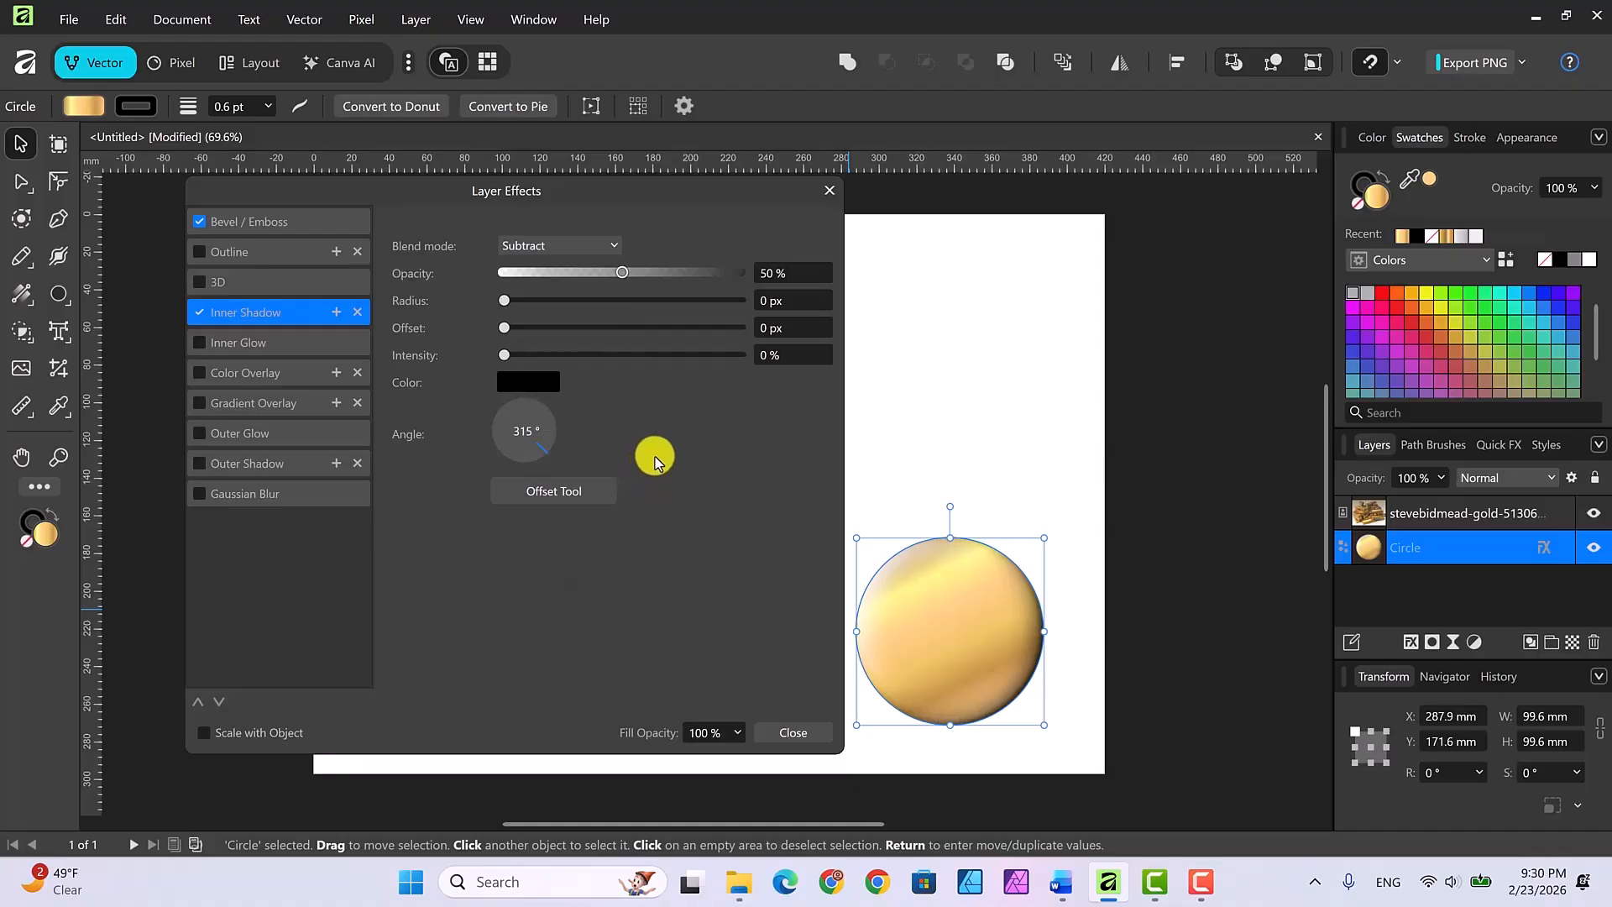
pyautogui.click(800, 273)
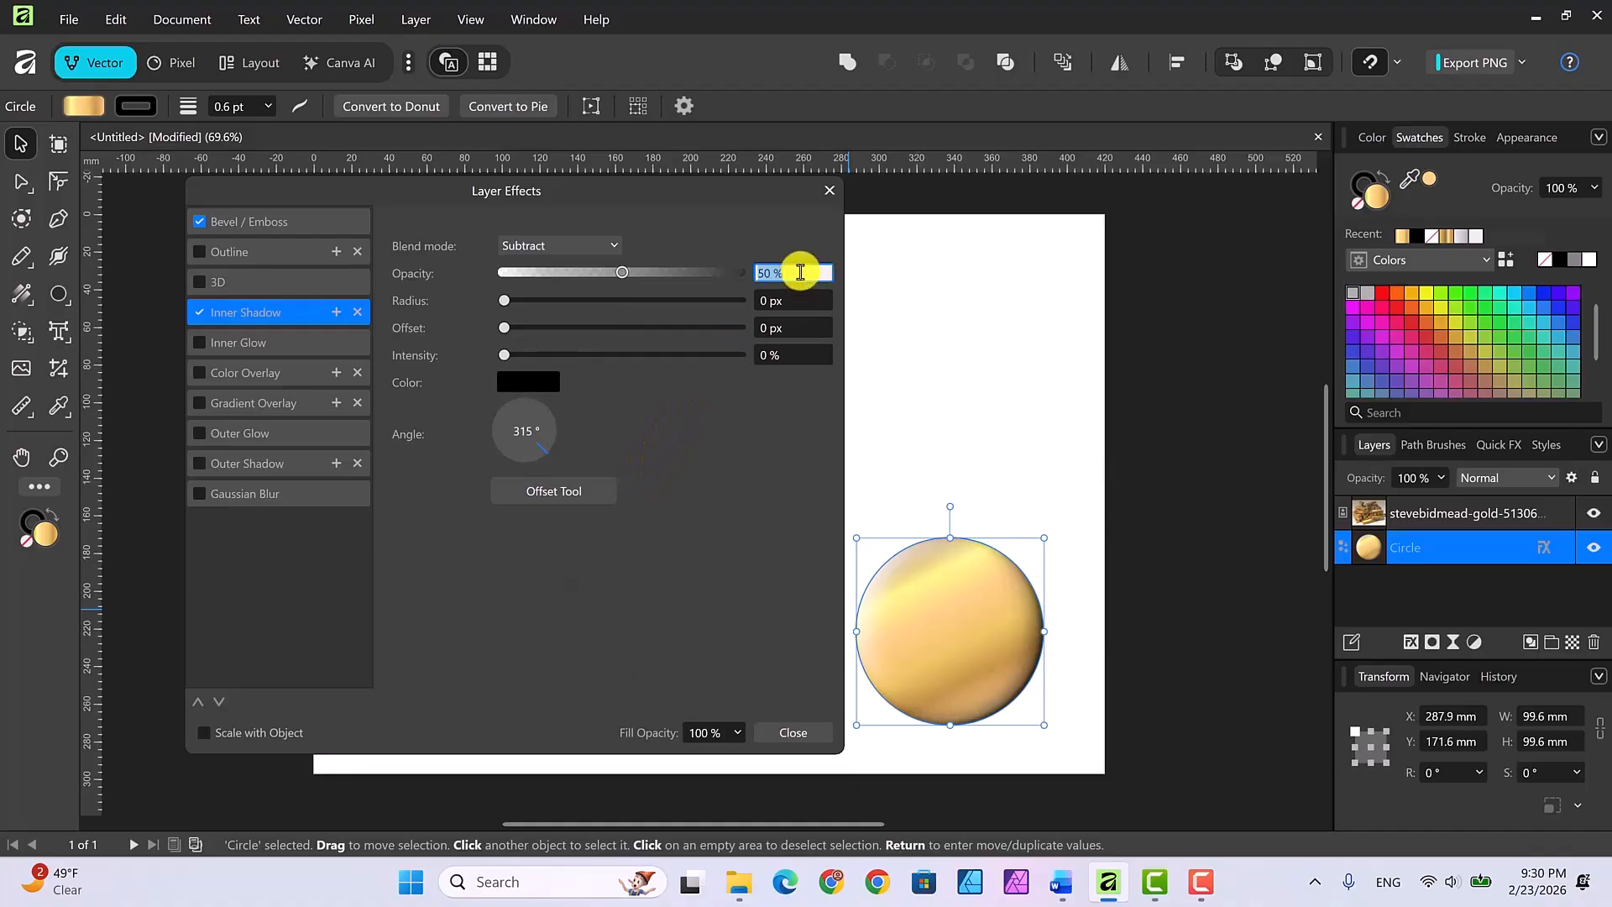
pyautogui.write('42')
pyautogui.press('Return')
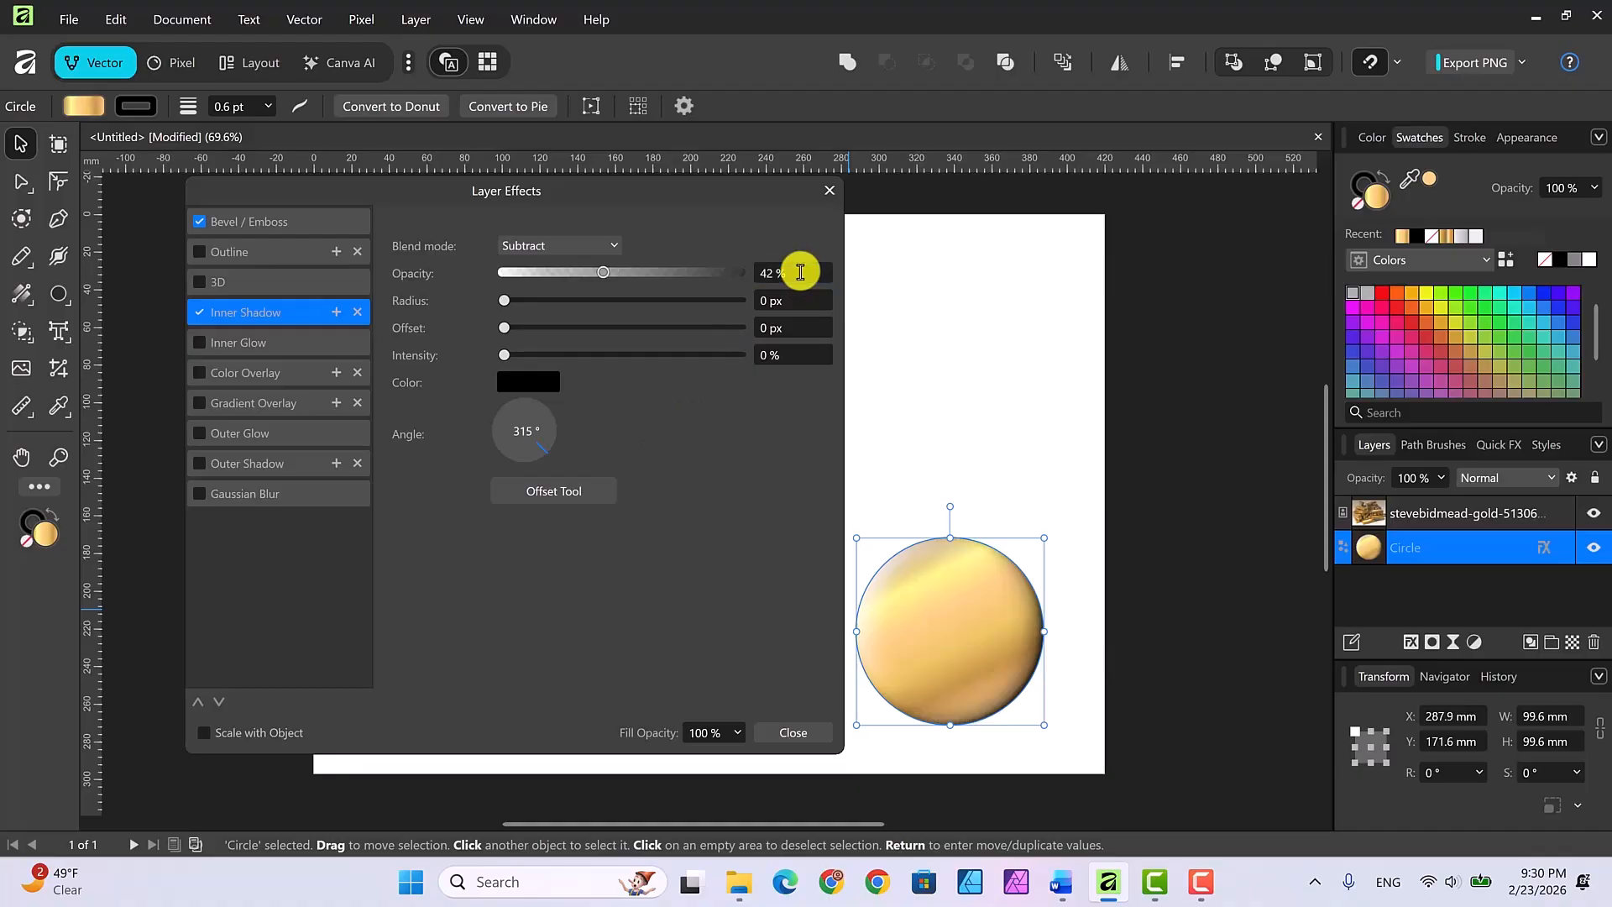
# Step: Set the inner shadow's radius to 8 px and its intensity to 100%
pyautogui.click(807, 300)
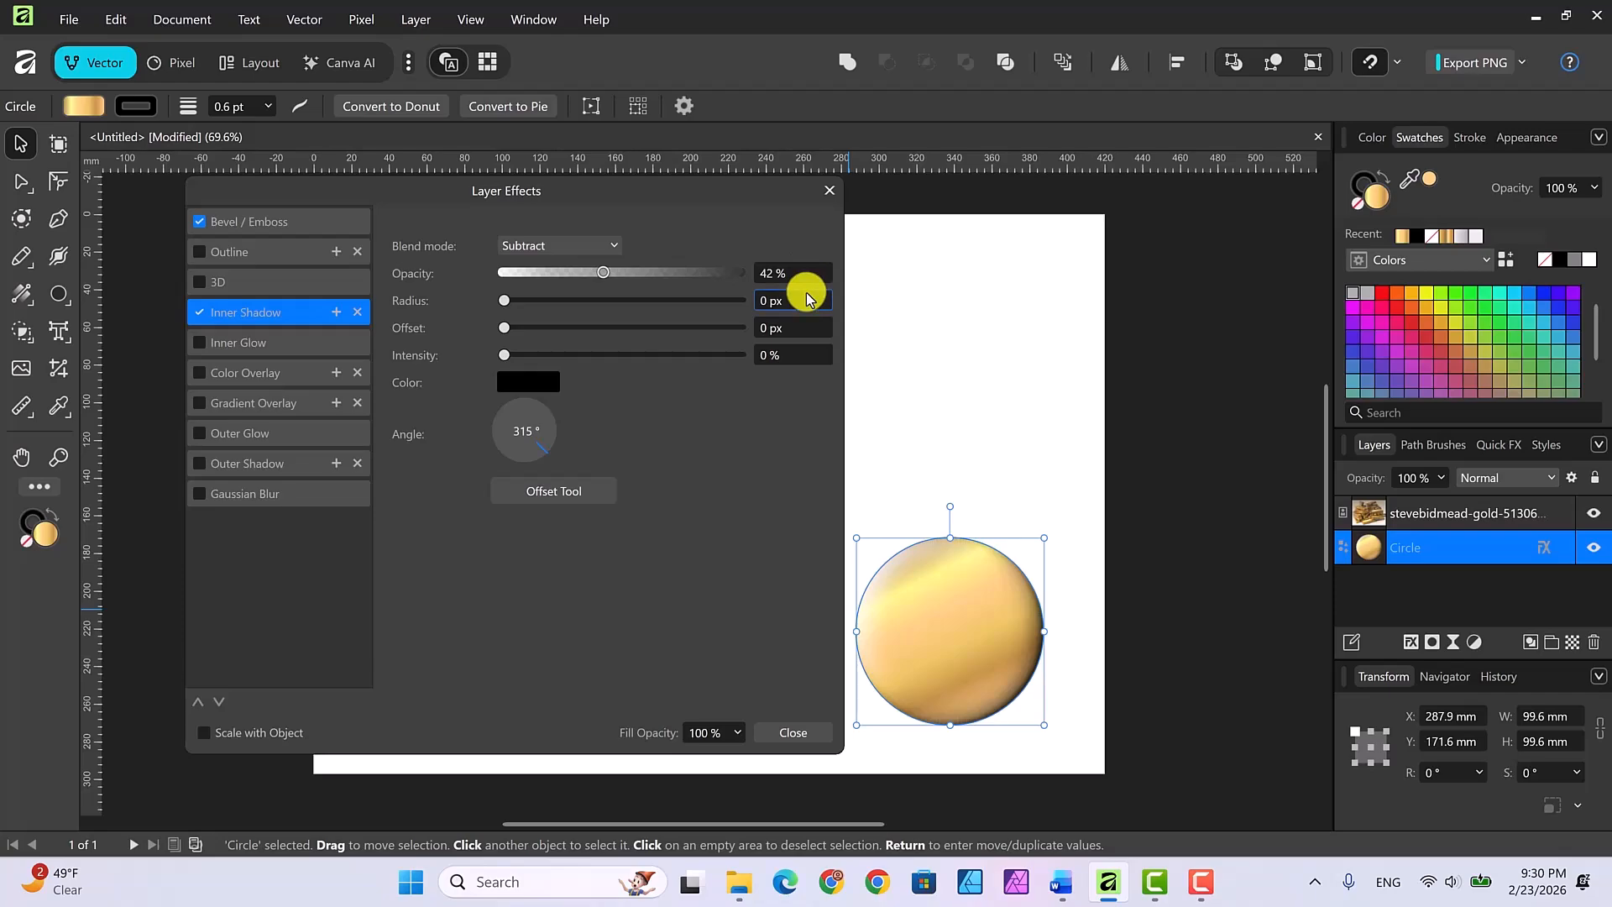
pyautogui.write('8')
pyautogui.press('Return')
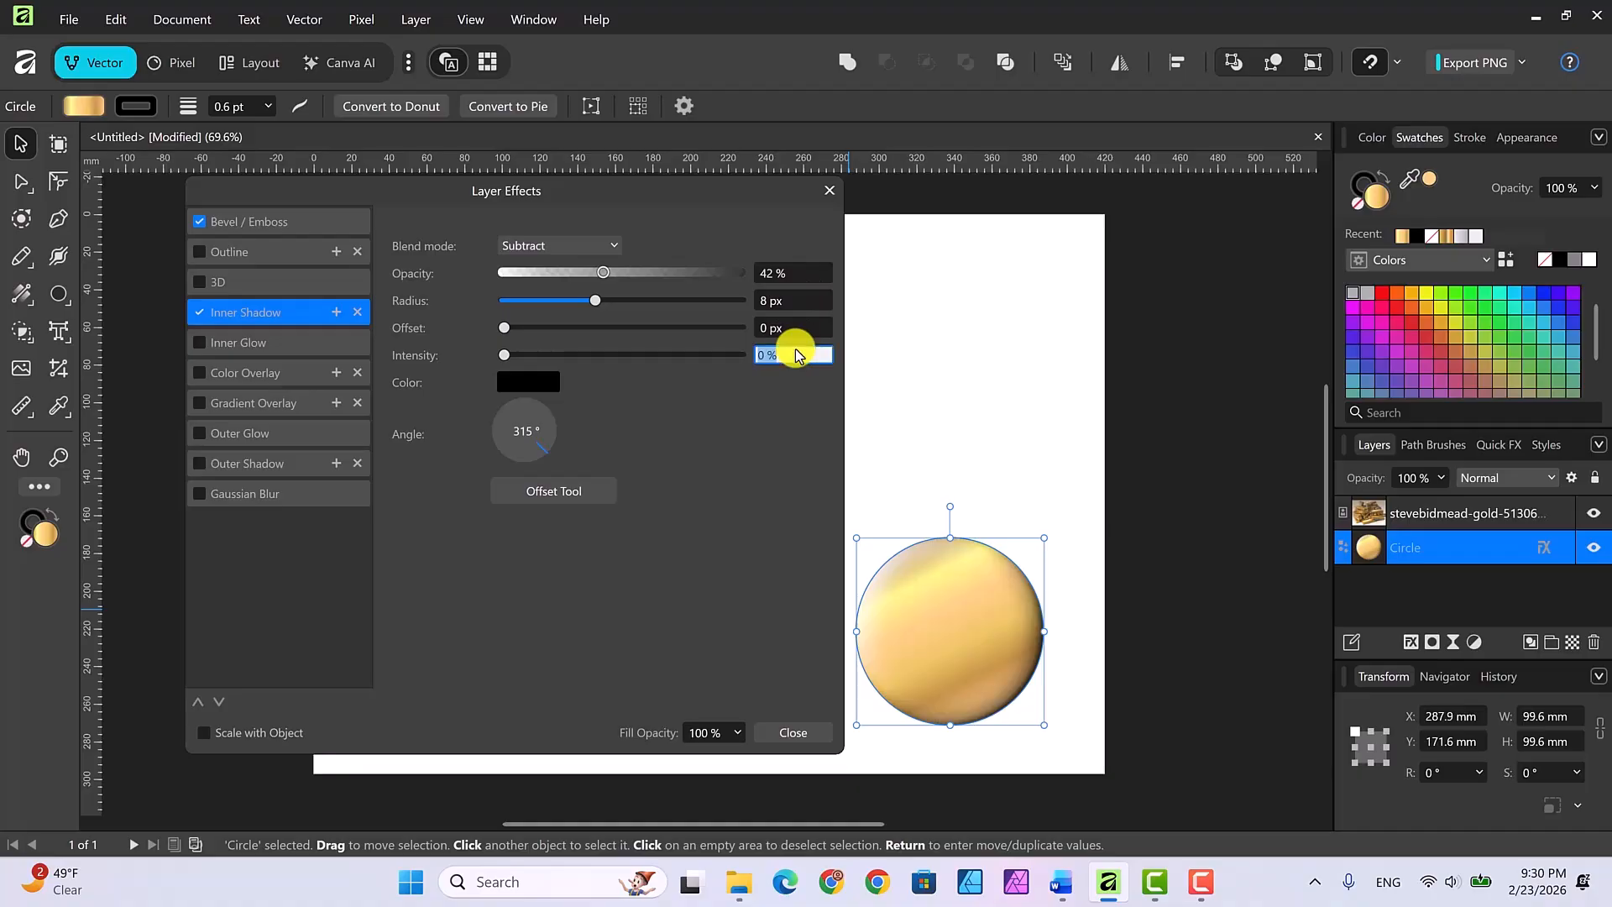
pyautogui.press('Return')
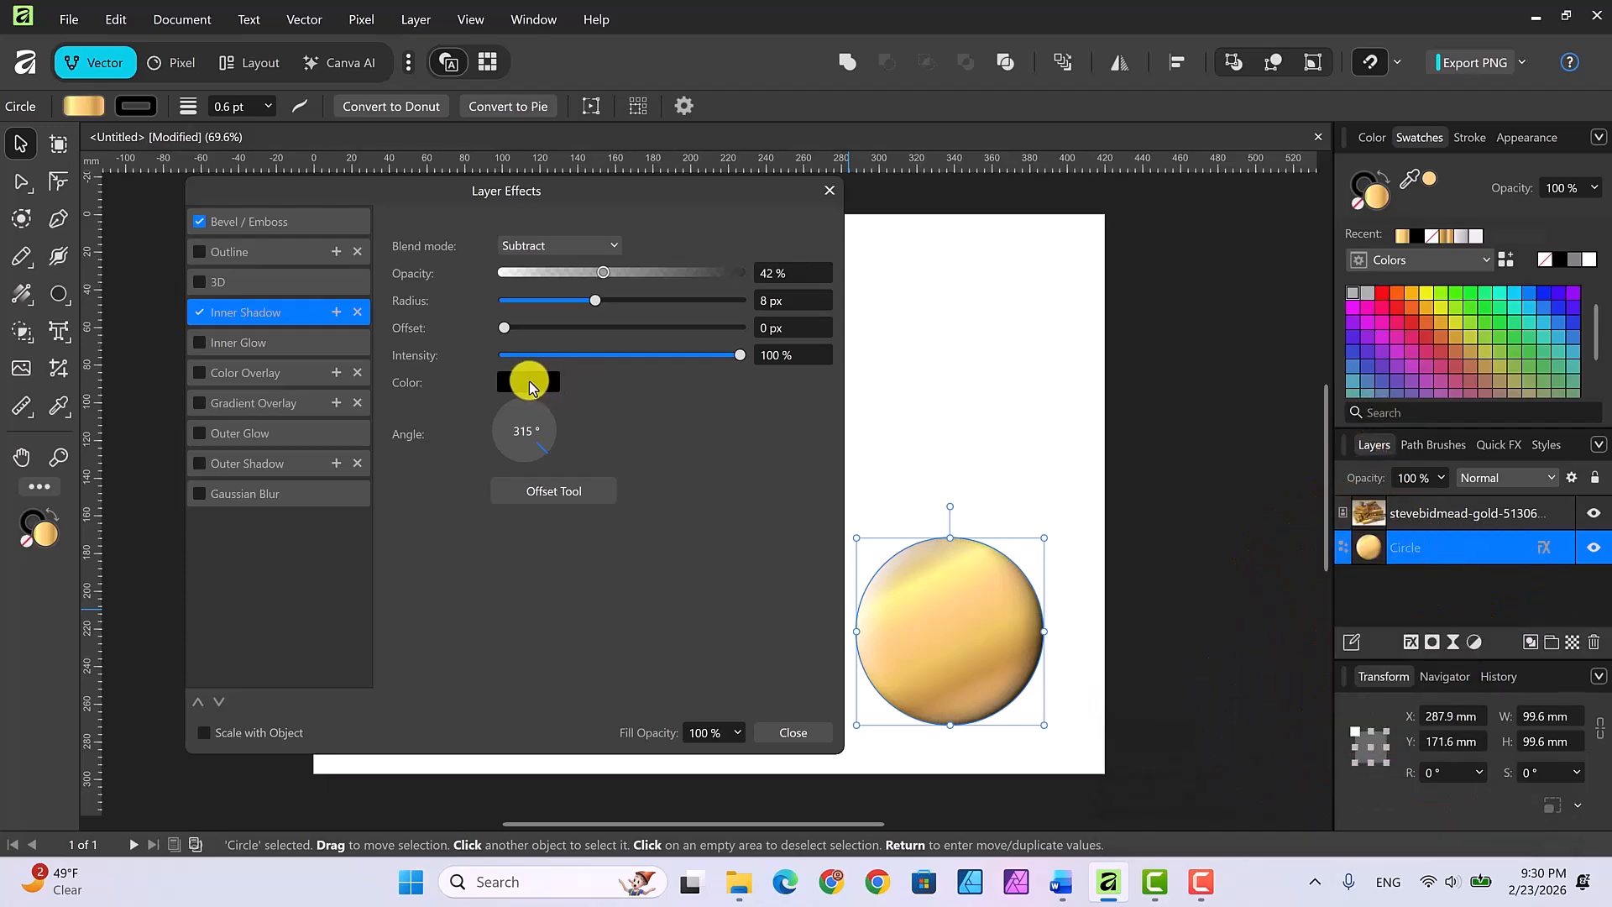
# Step: Give the inner shadow the color D9AA59 and a 180° angle, and close the layer effects
pyautogui.click(529, 383)
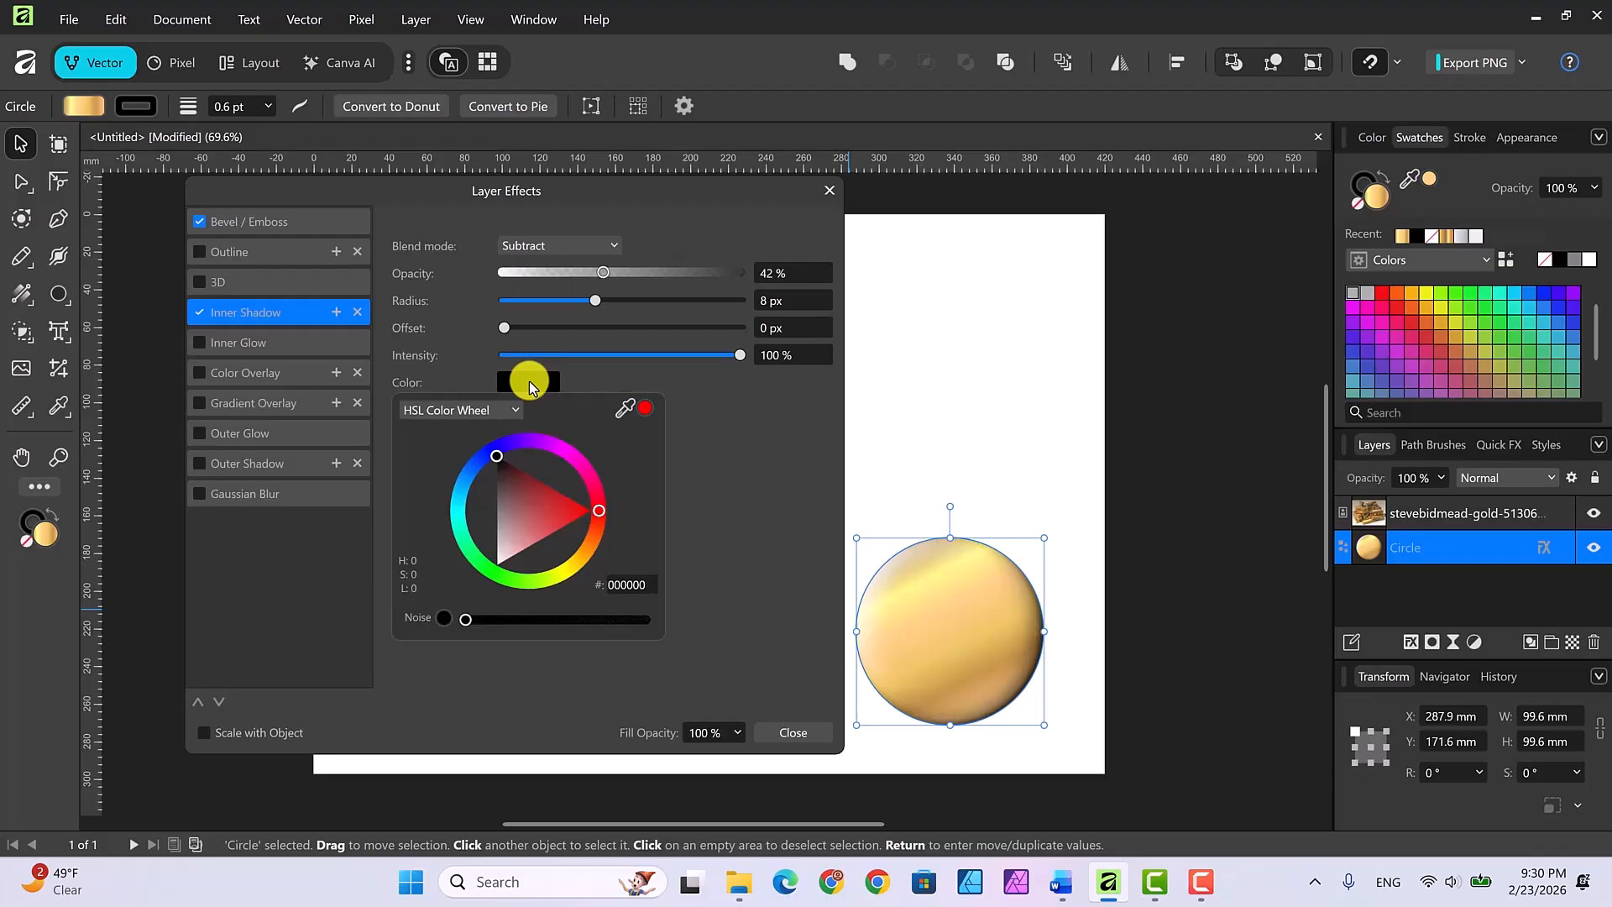
pyautogui.click(651, 586)
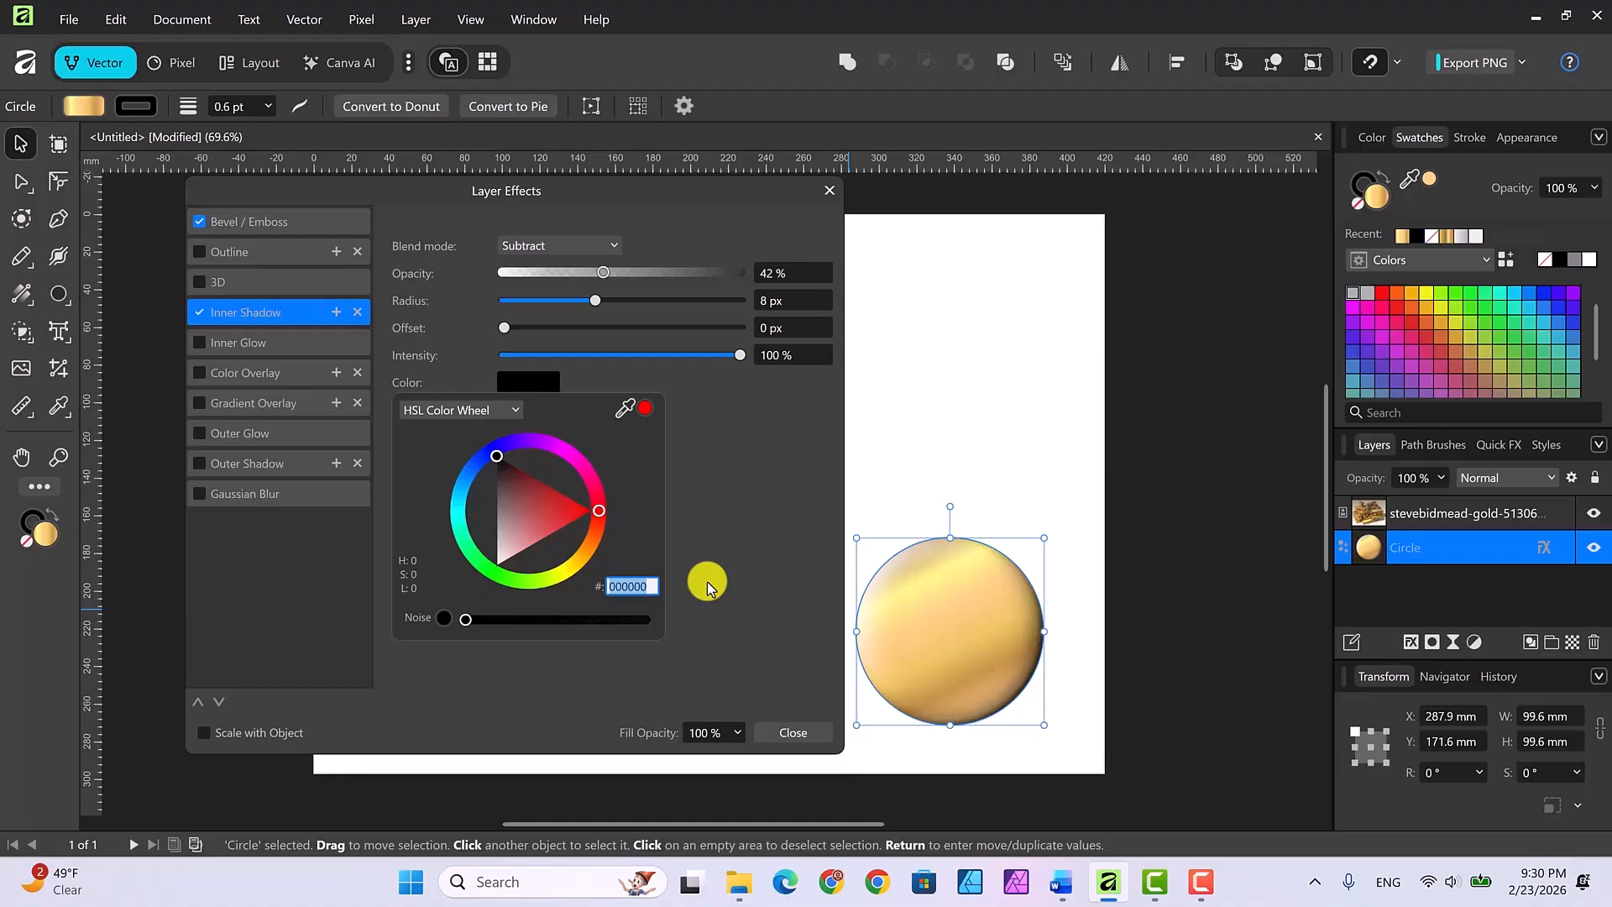
pyautogui.write('d9aa59')
pyautogui.press('Return')
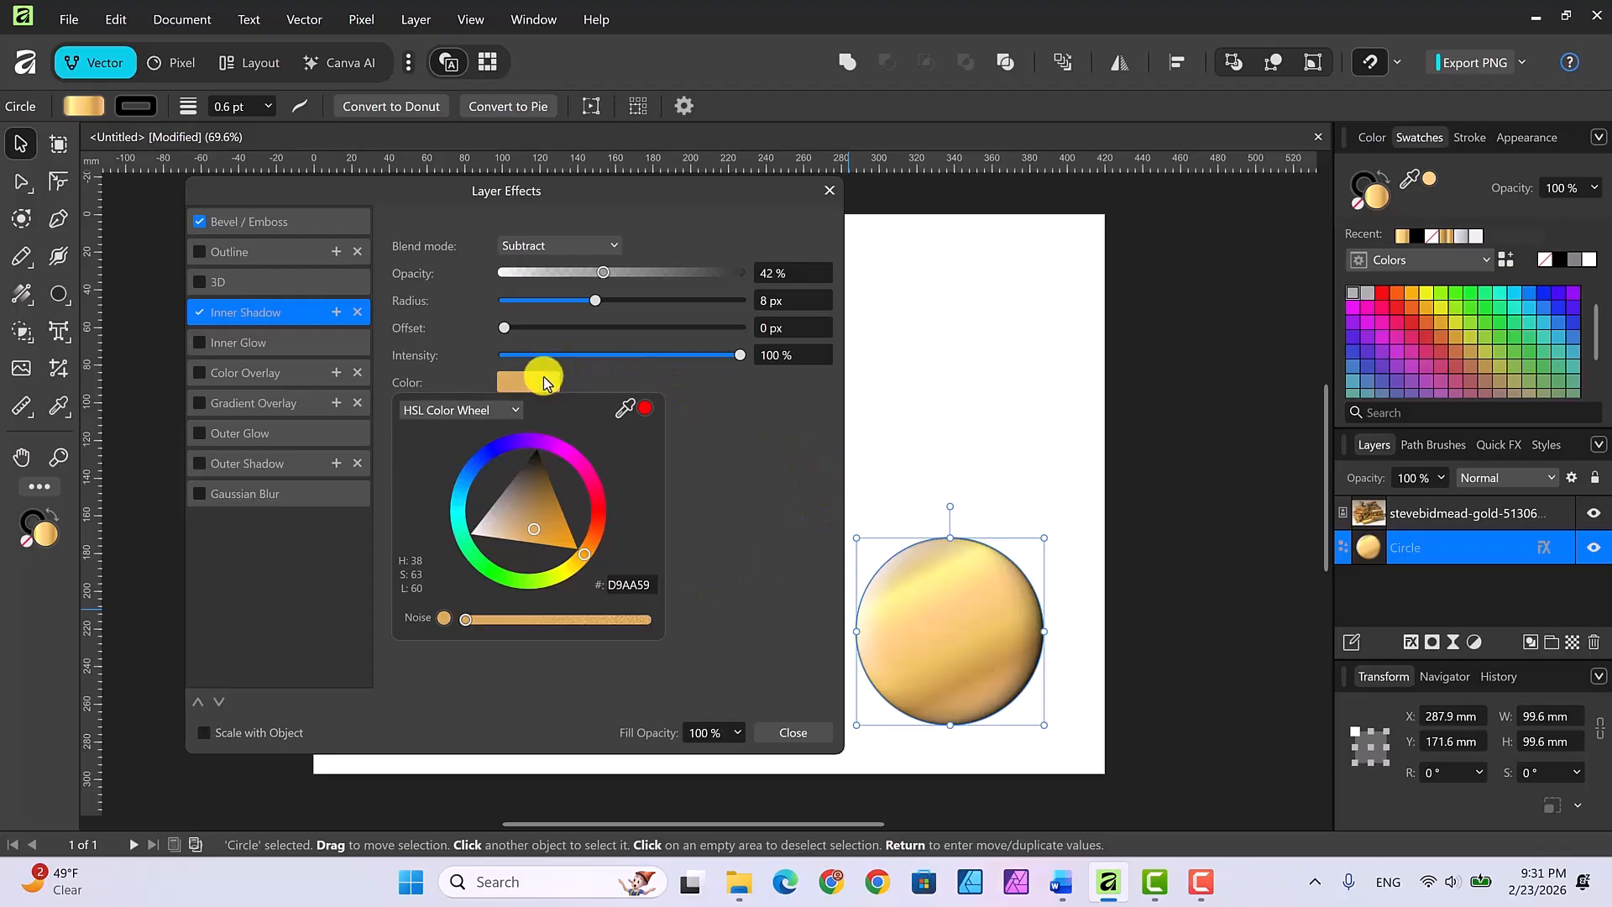
pyautogui.click(710, 467)
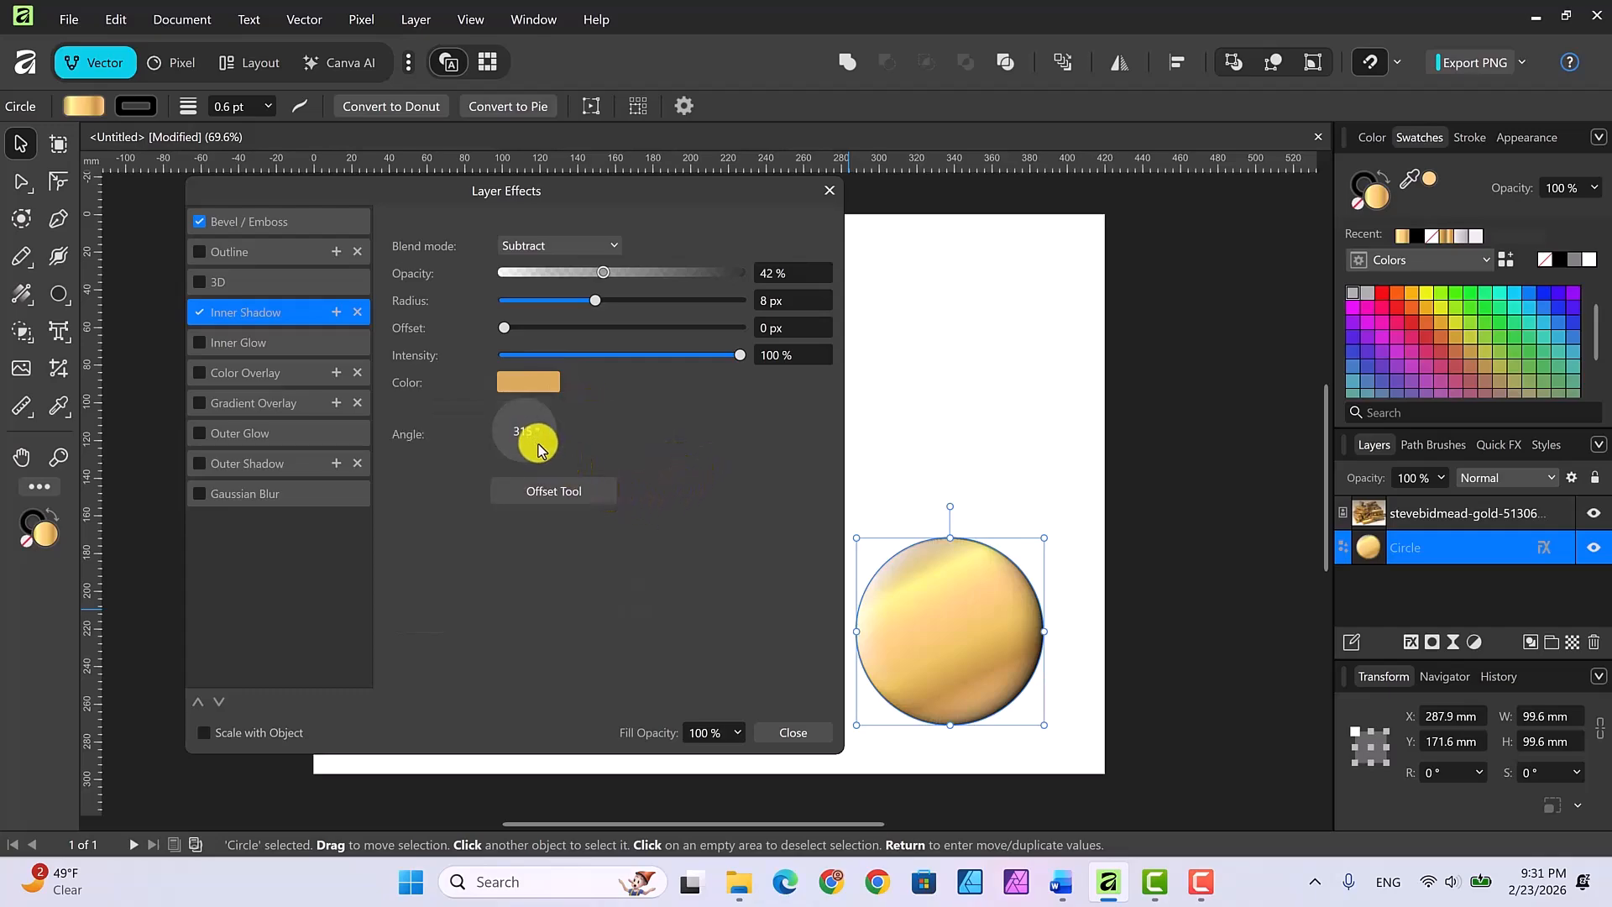
pyautogui.moveTo(541, 454); pyautogui.dragTo(502, 454)
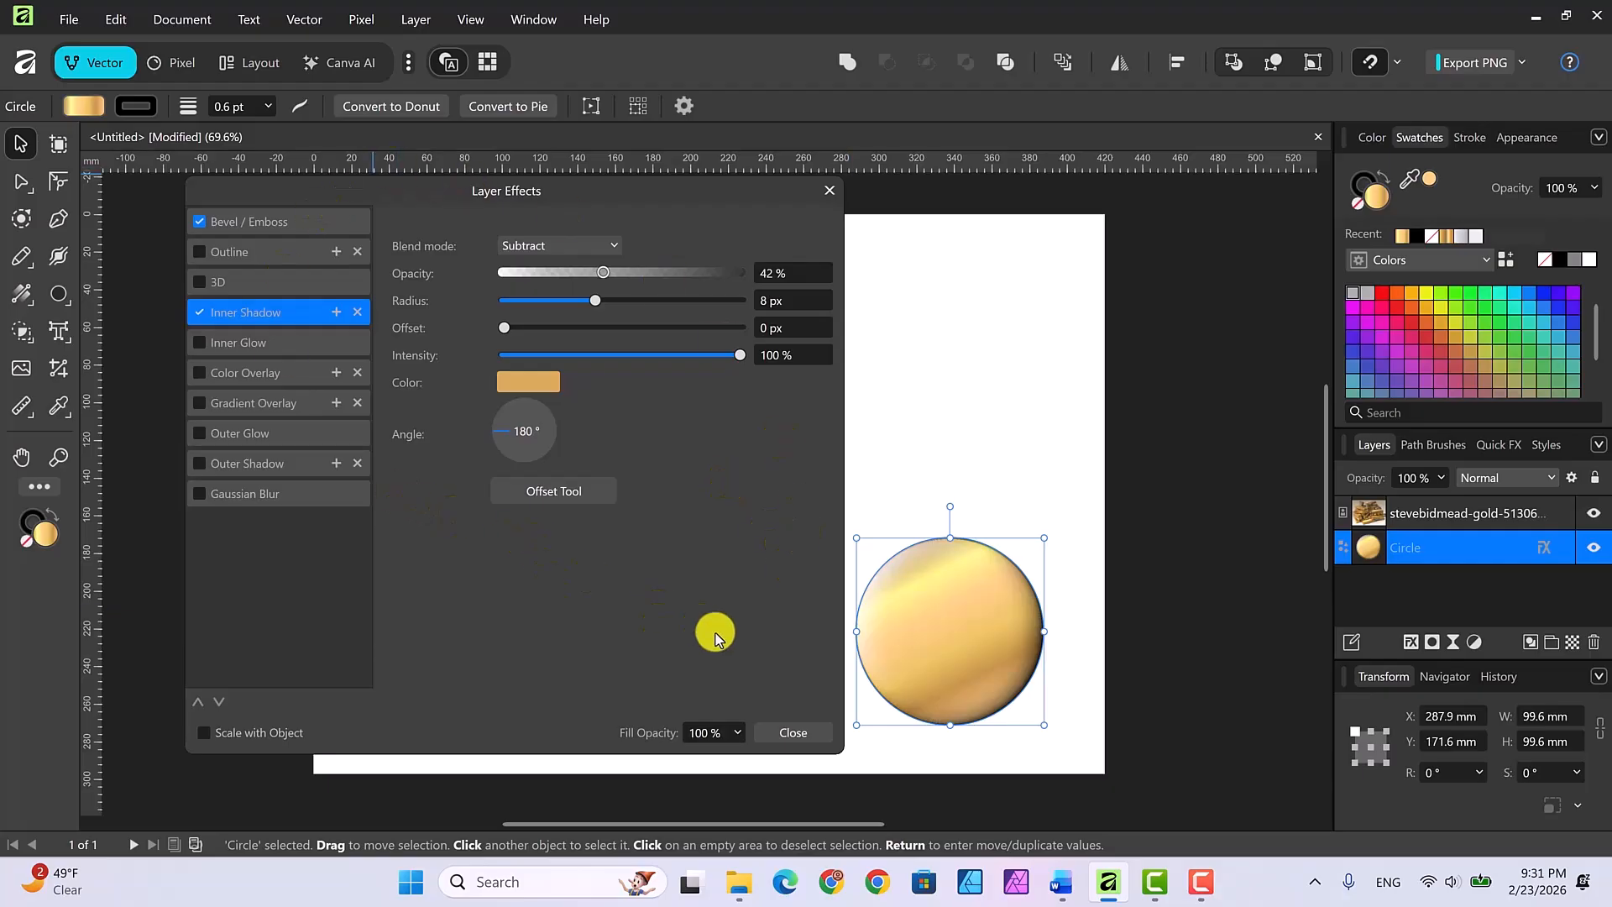
pyautogui.click(794, 732)
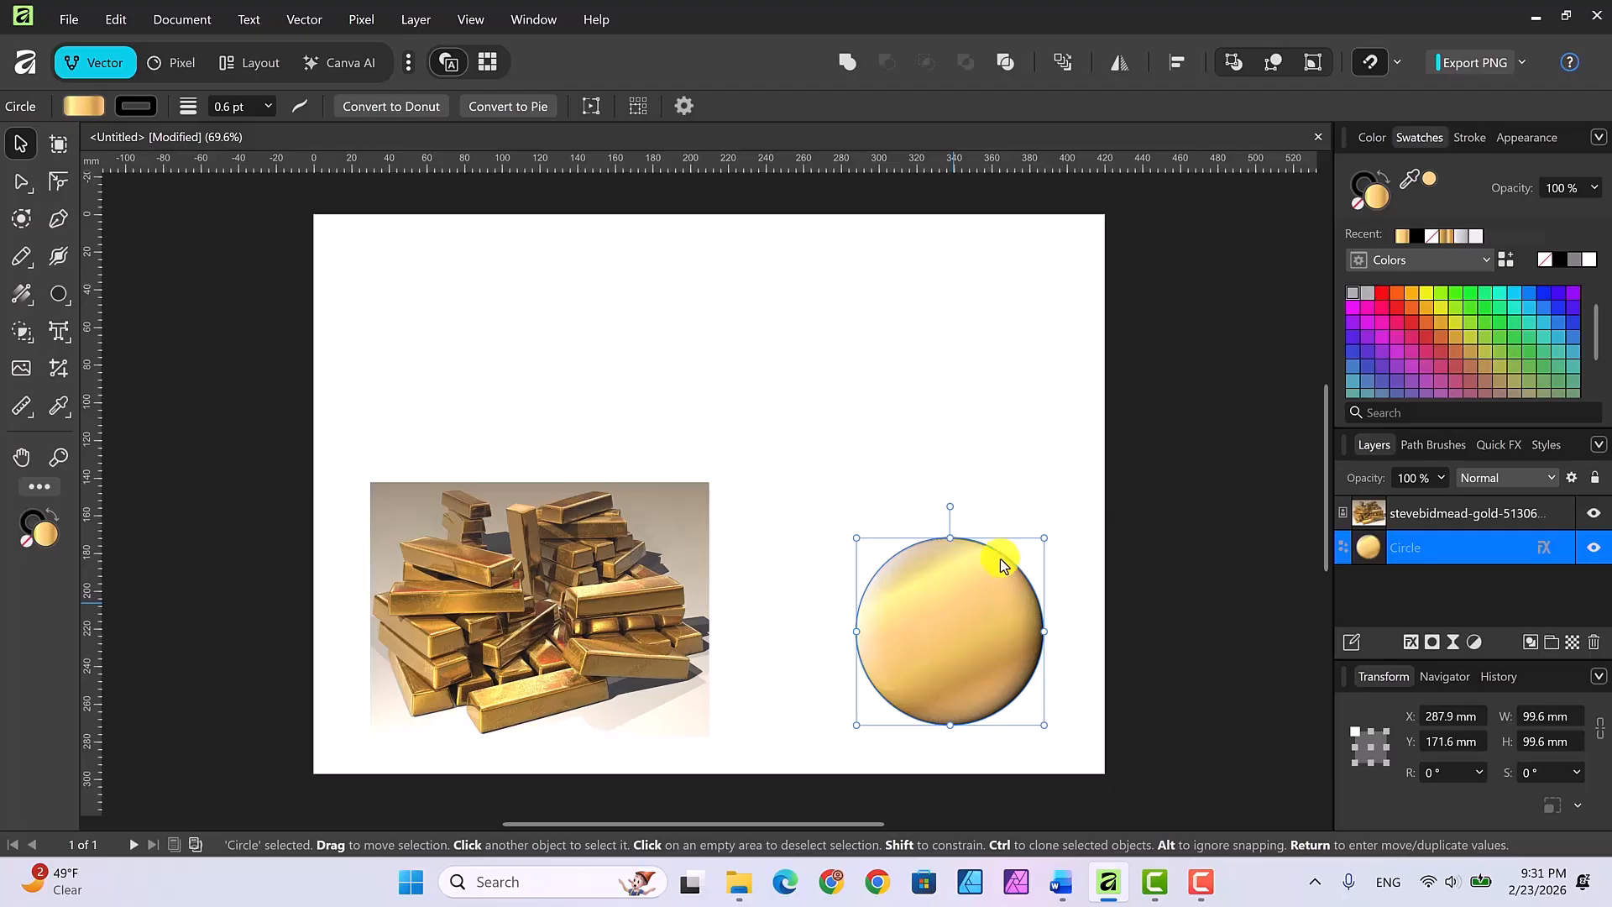
# Step: Create a reusable style from the gold circle
pyautogui.rightClick(941, 604)
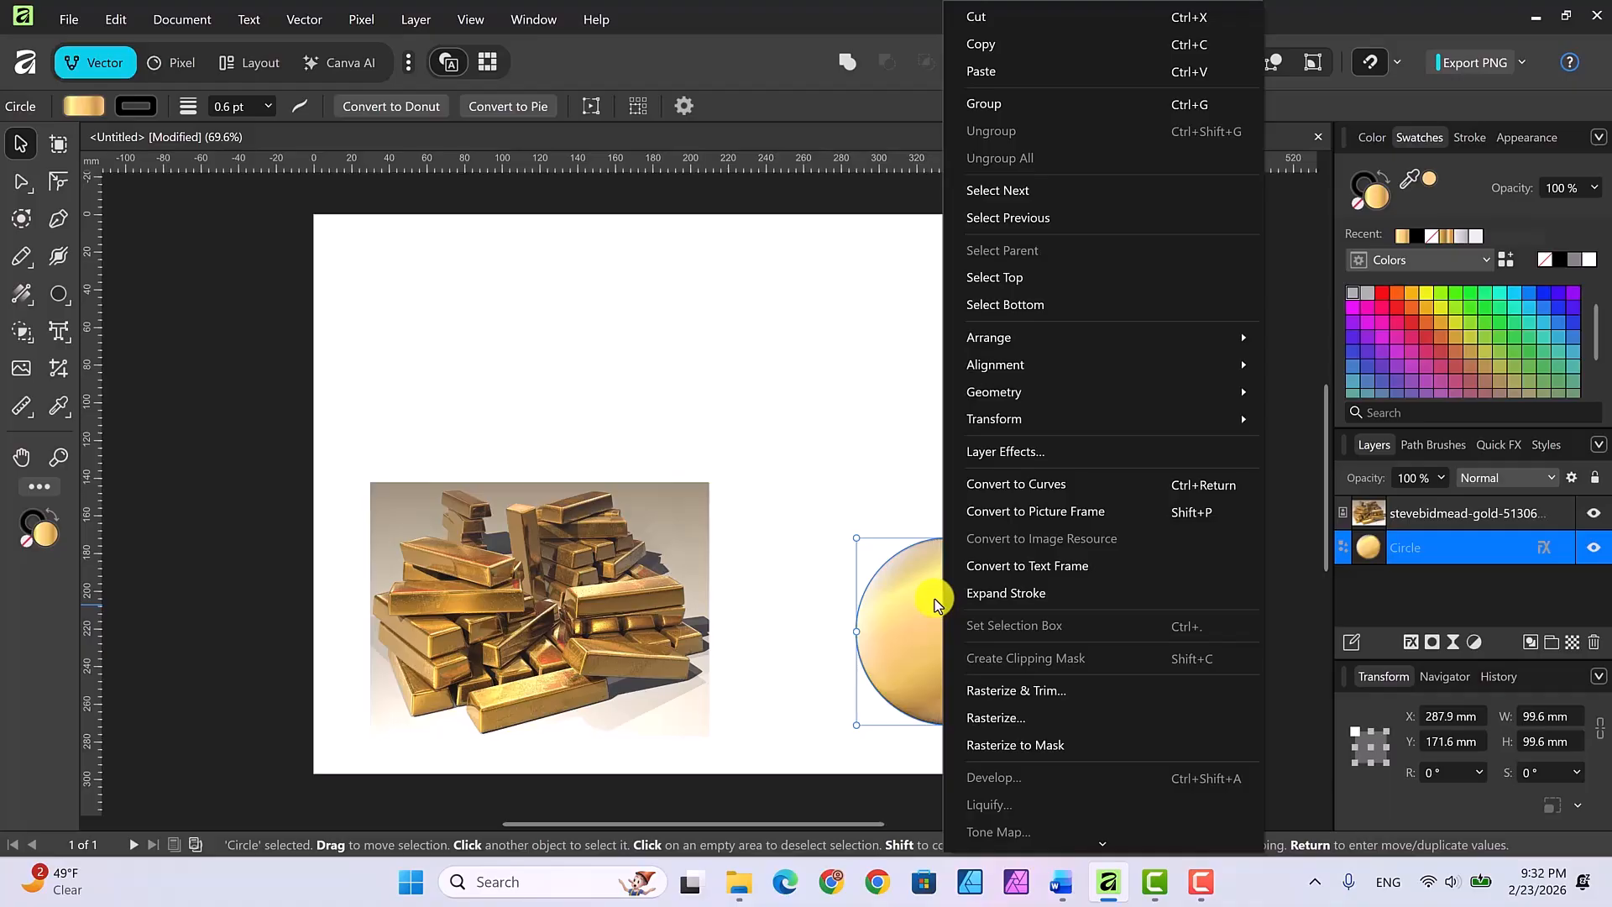
pyautogui.scroll(-3, 1045, 579)
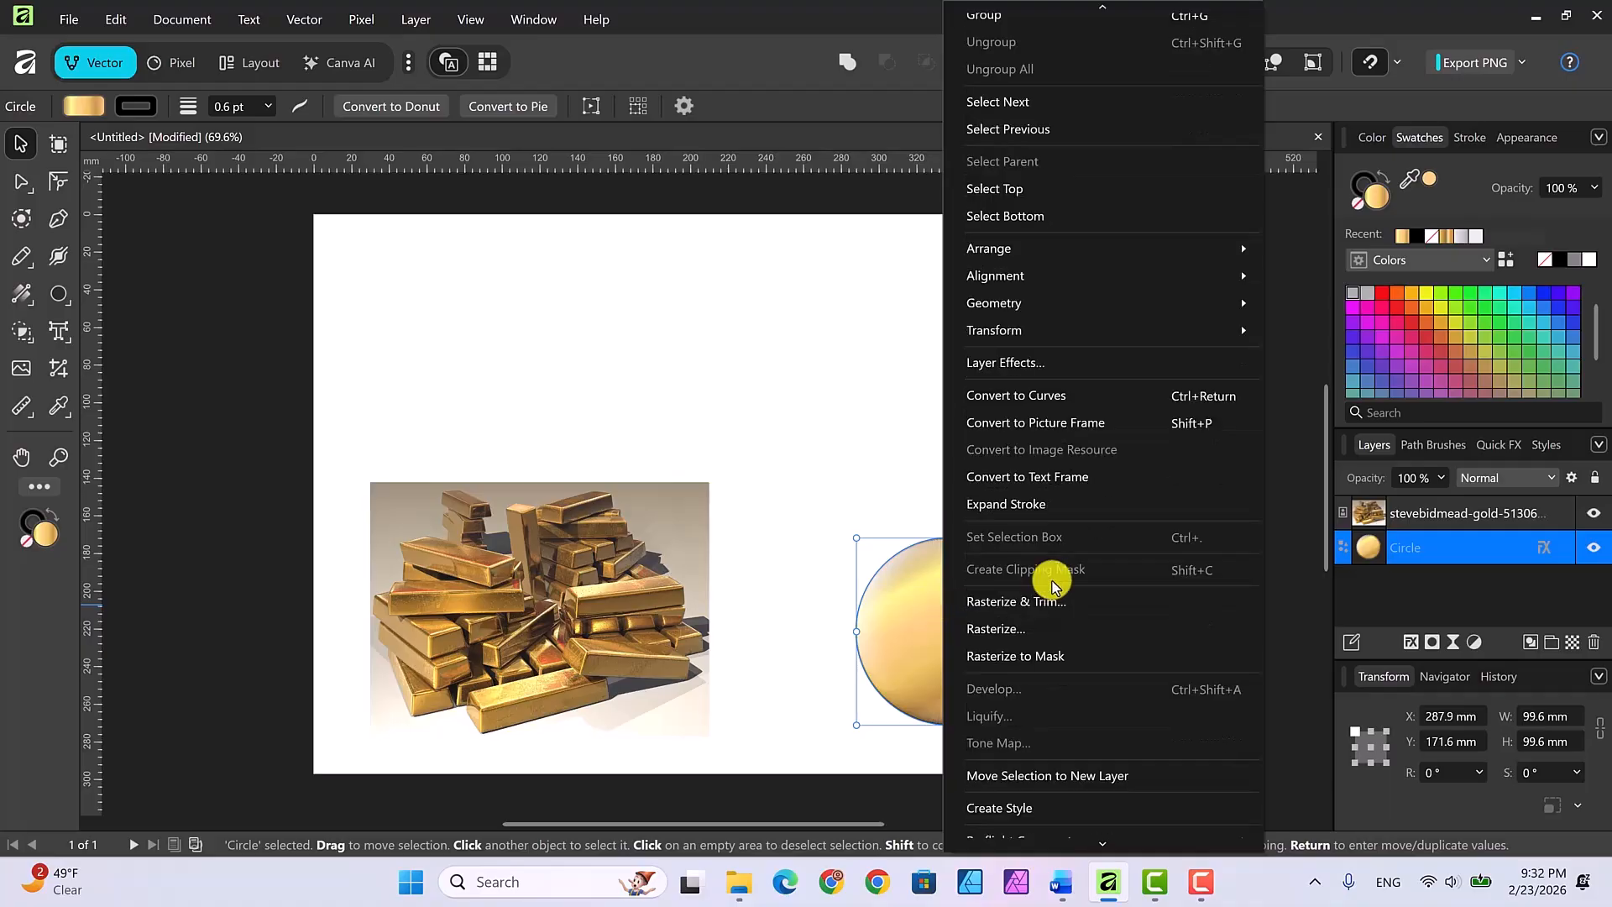
pyautogui.scroll(-2, 1055, 585)
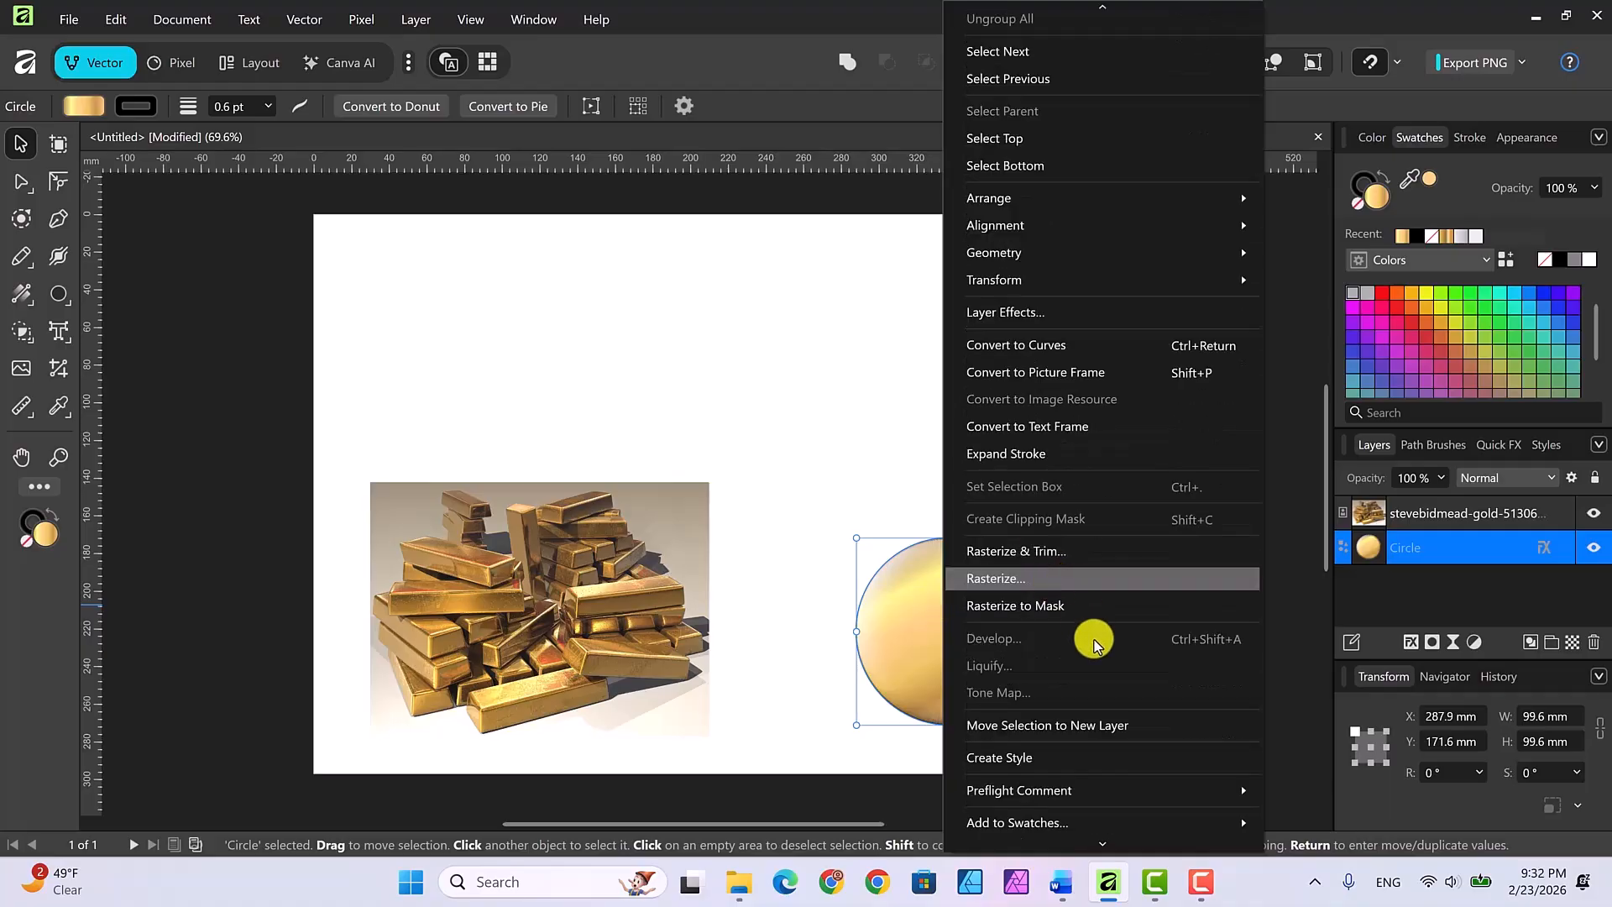
pyautogui.click(1026, 758)
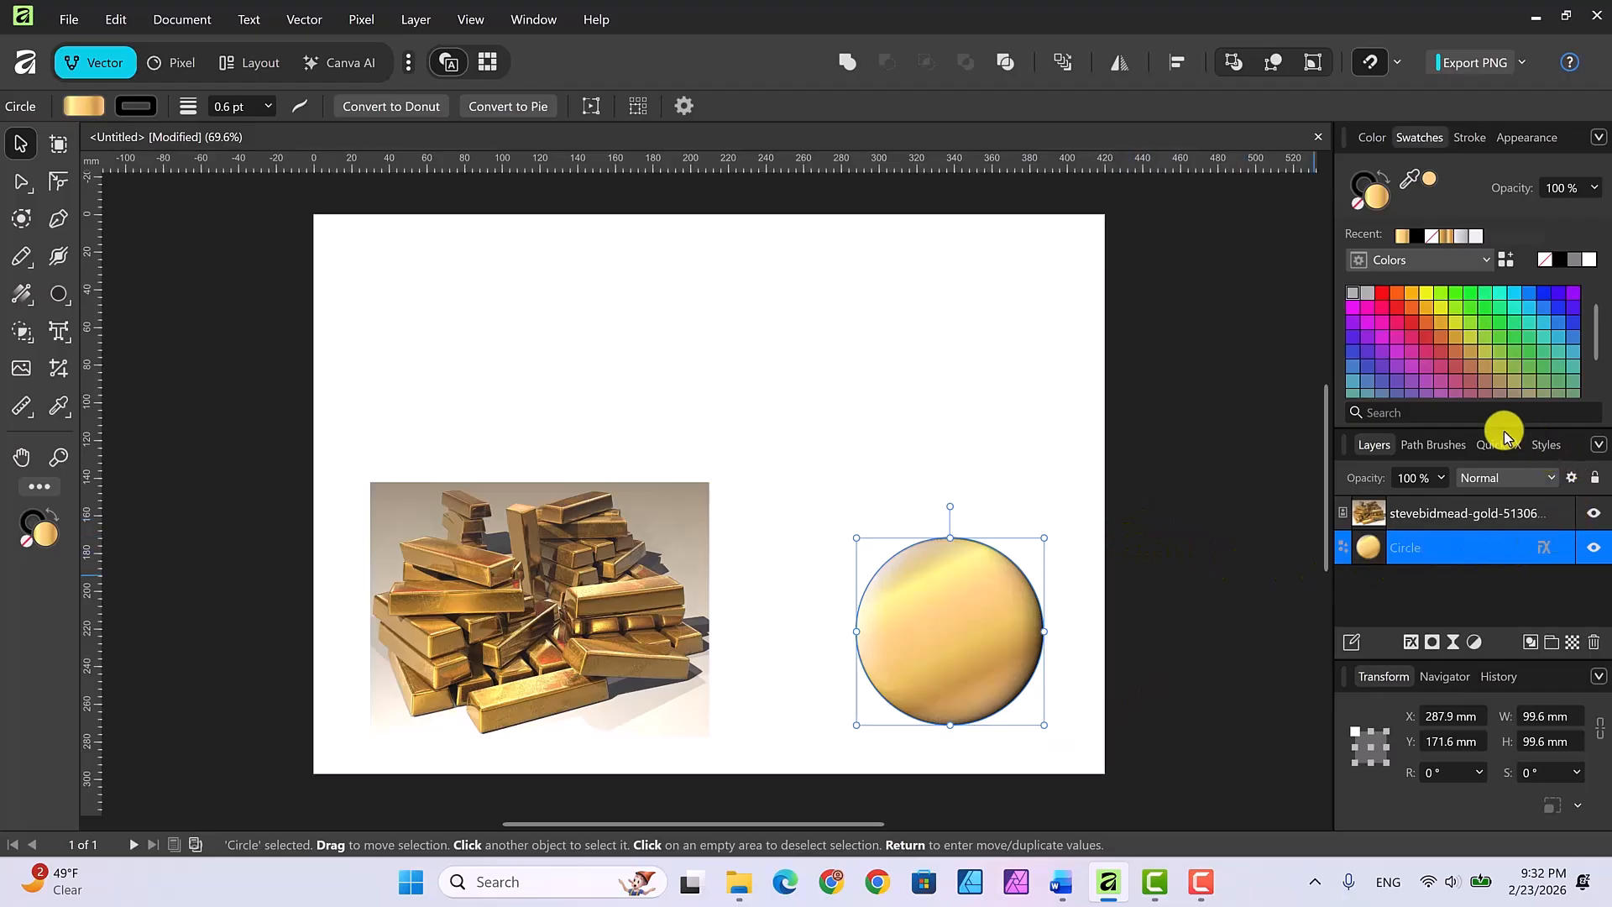
# Step: Rename the newly created gold style in the Default category as "gold text"
pyautogui.click(1547, 444)
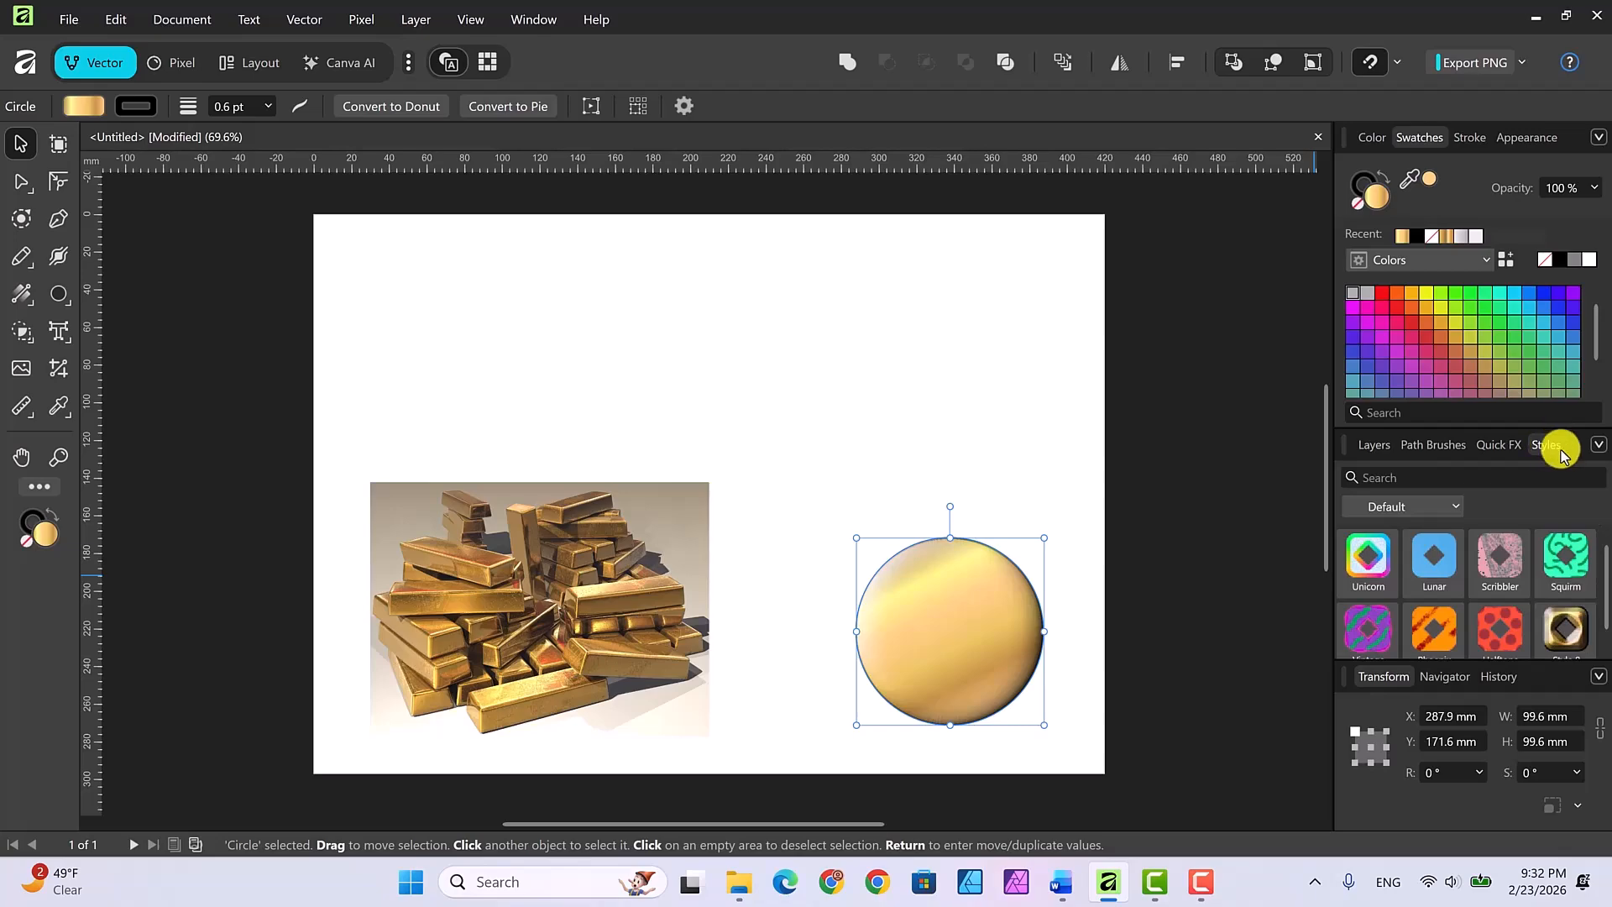
pyautogui.scroll(-1, 1569, 592)
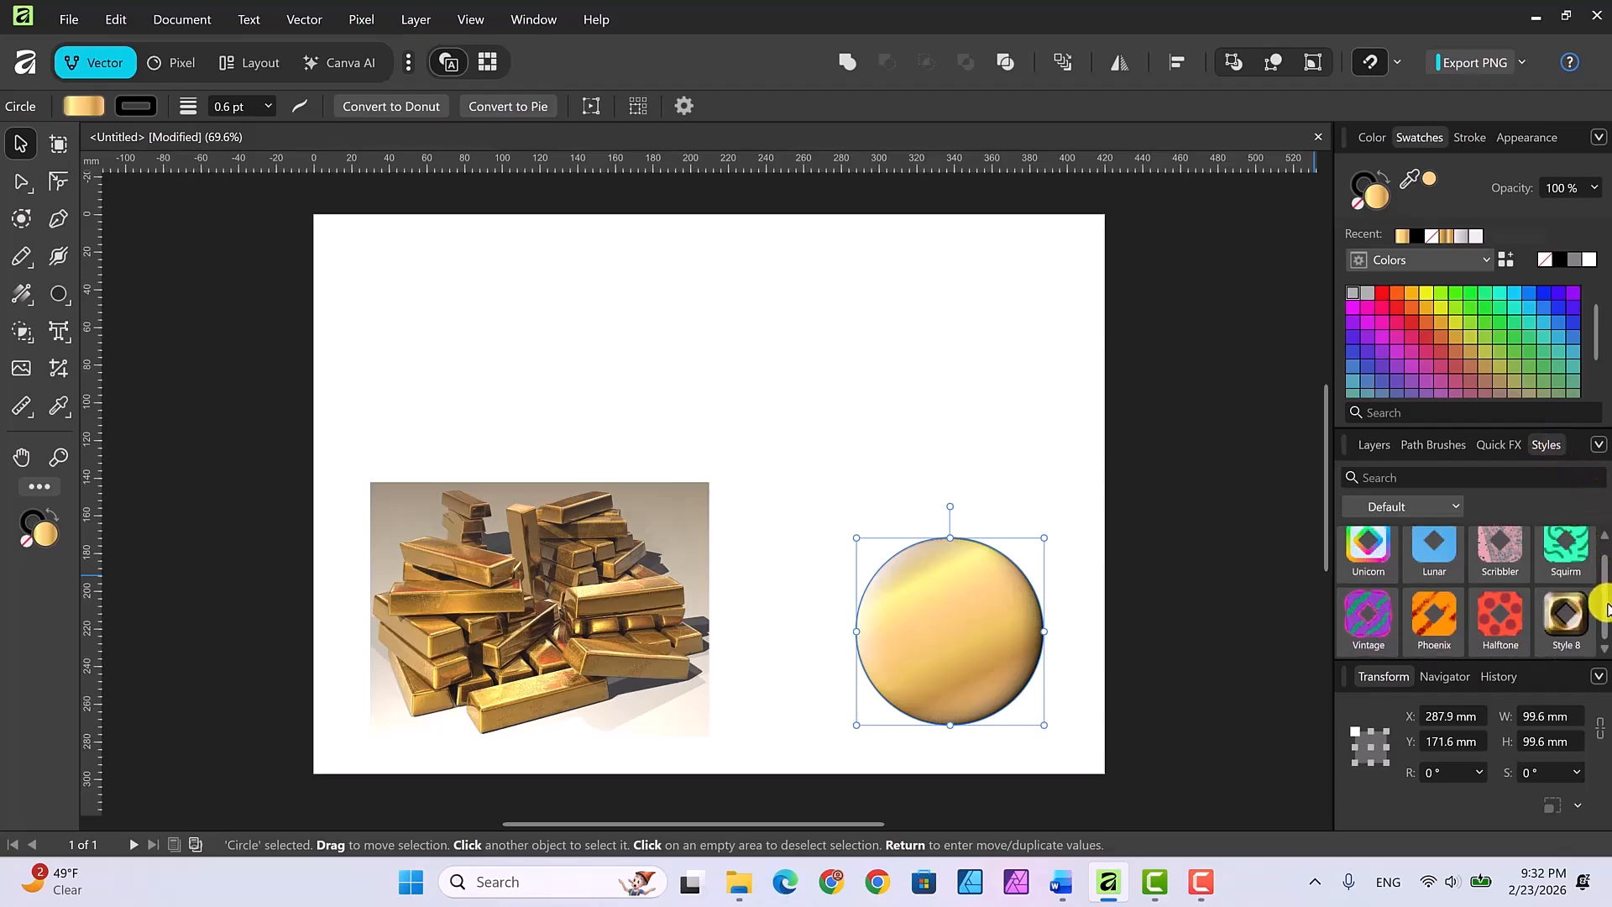
pyautogui.click(1567, 649)
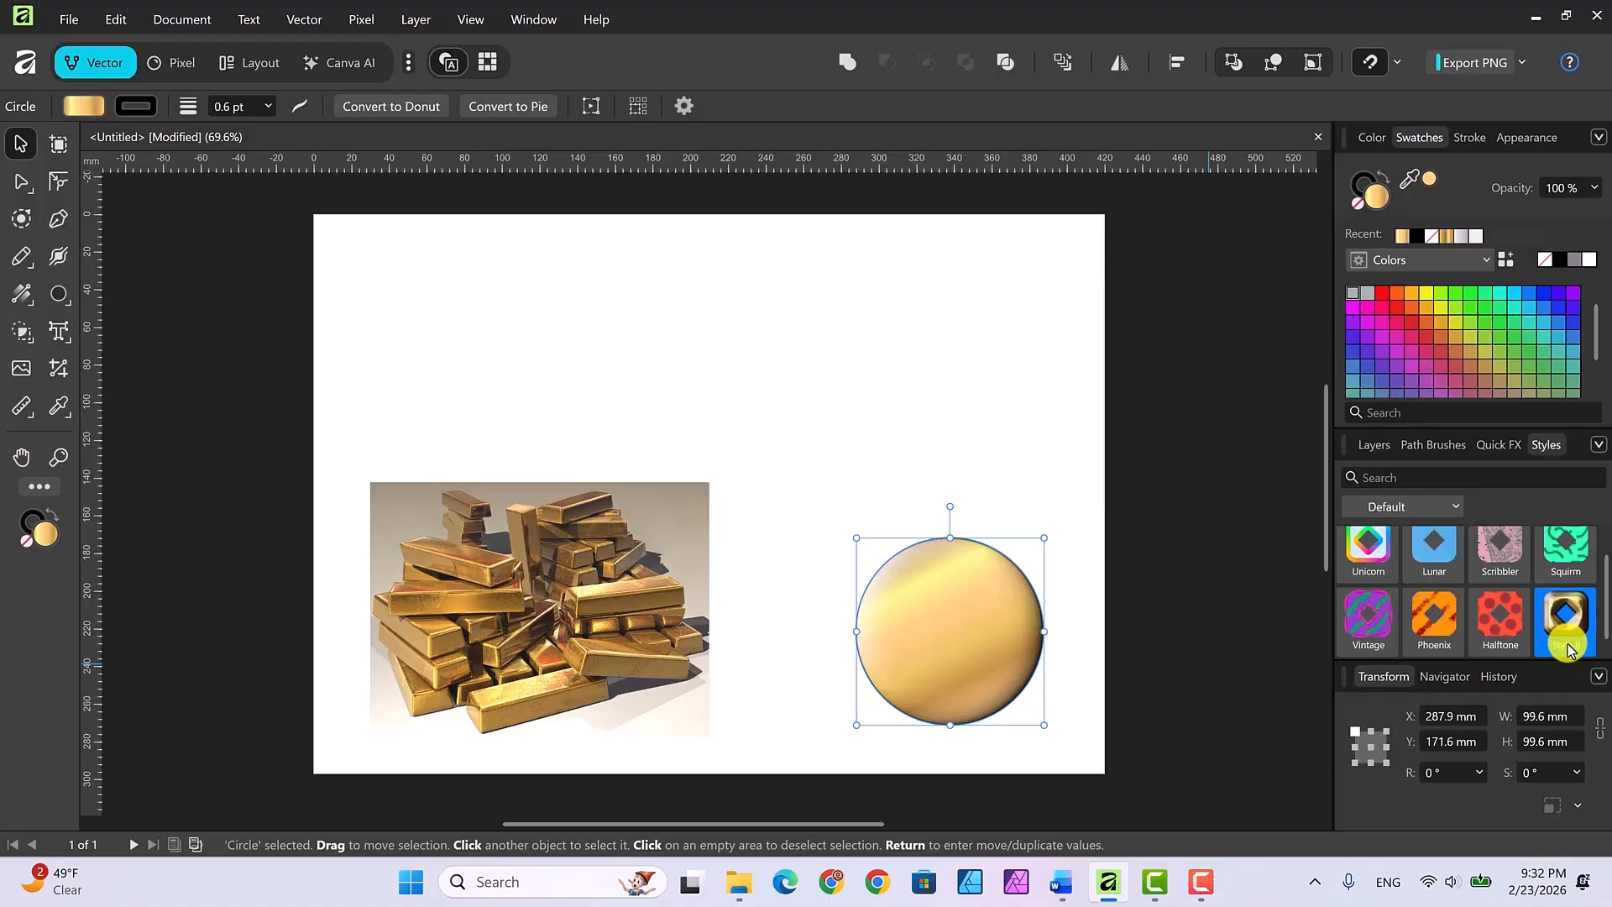
pyautogui.rightClick(1566, 649)
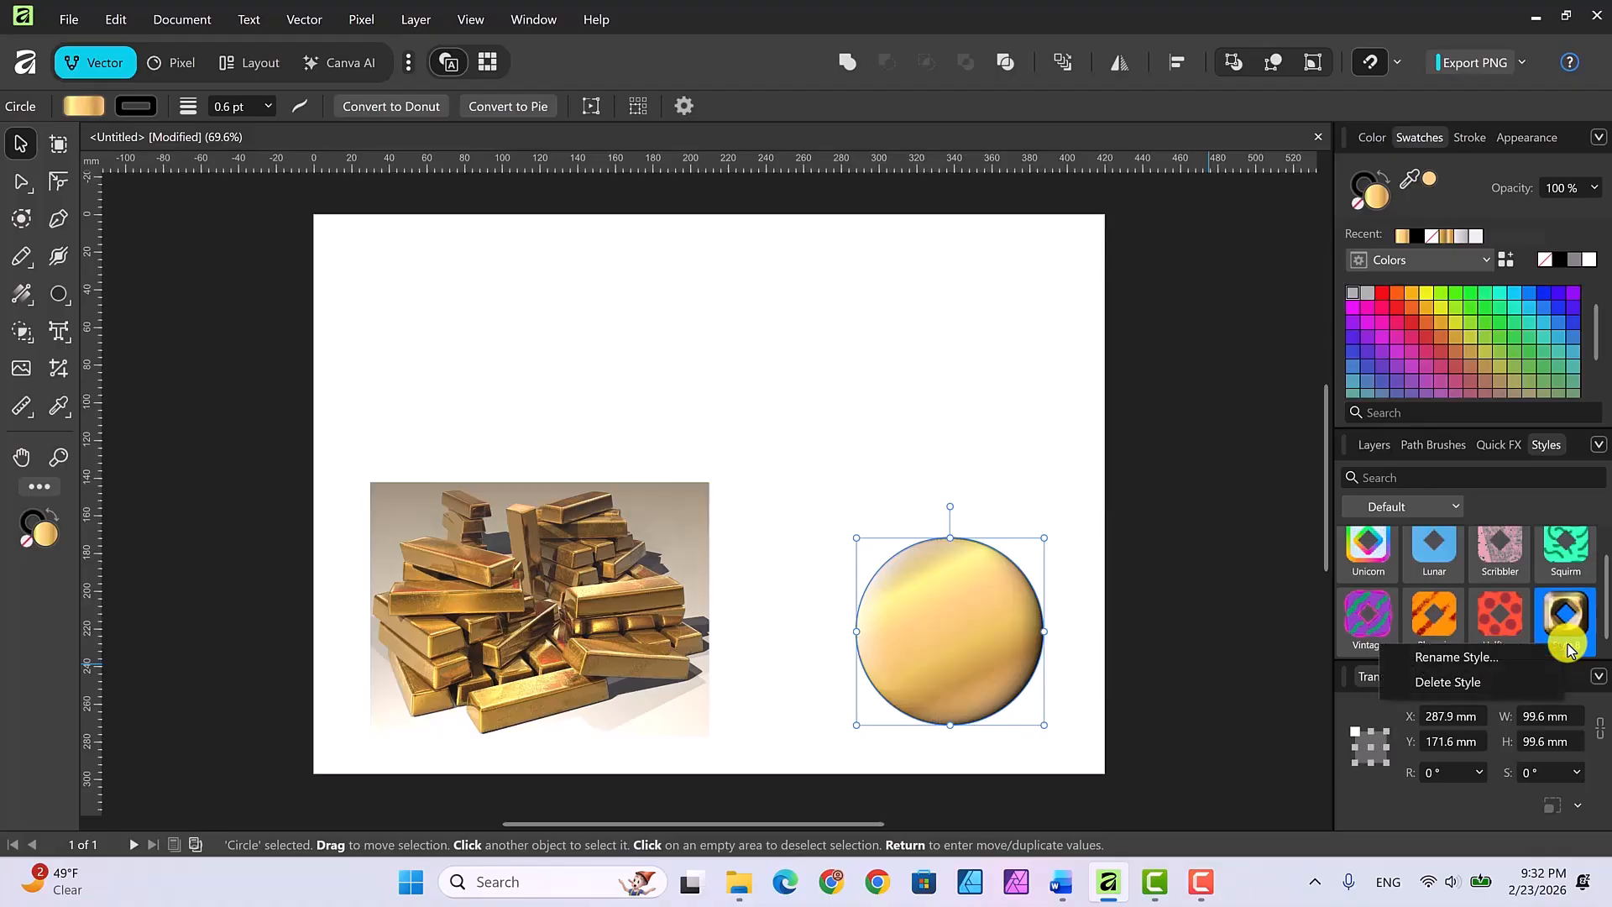
pyautogui.click(1477, 660)
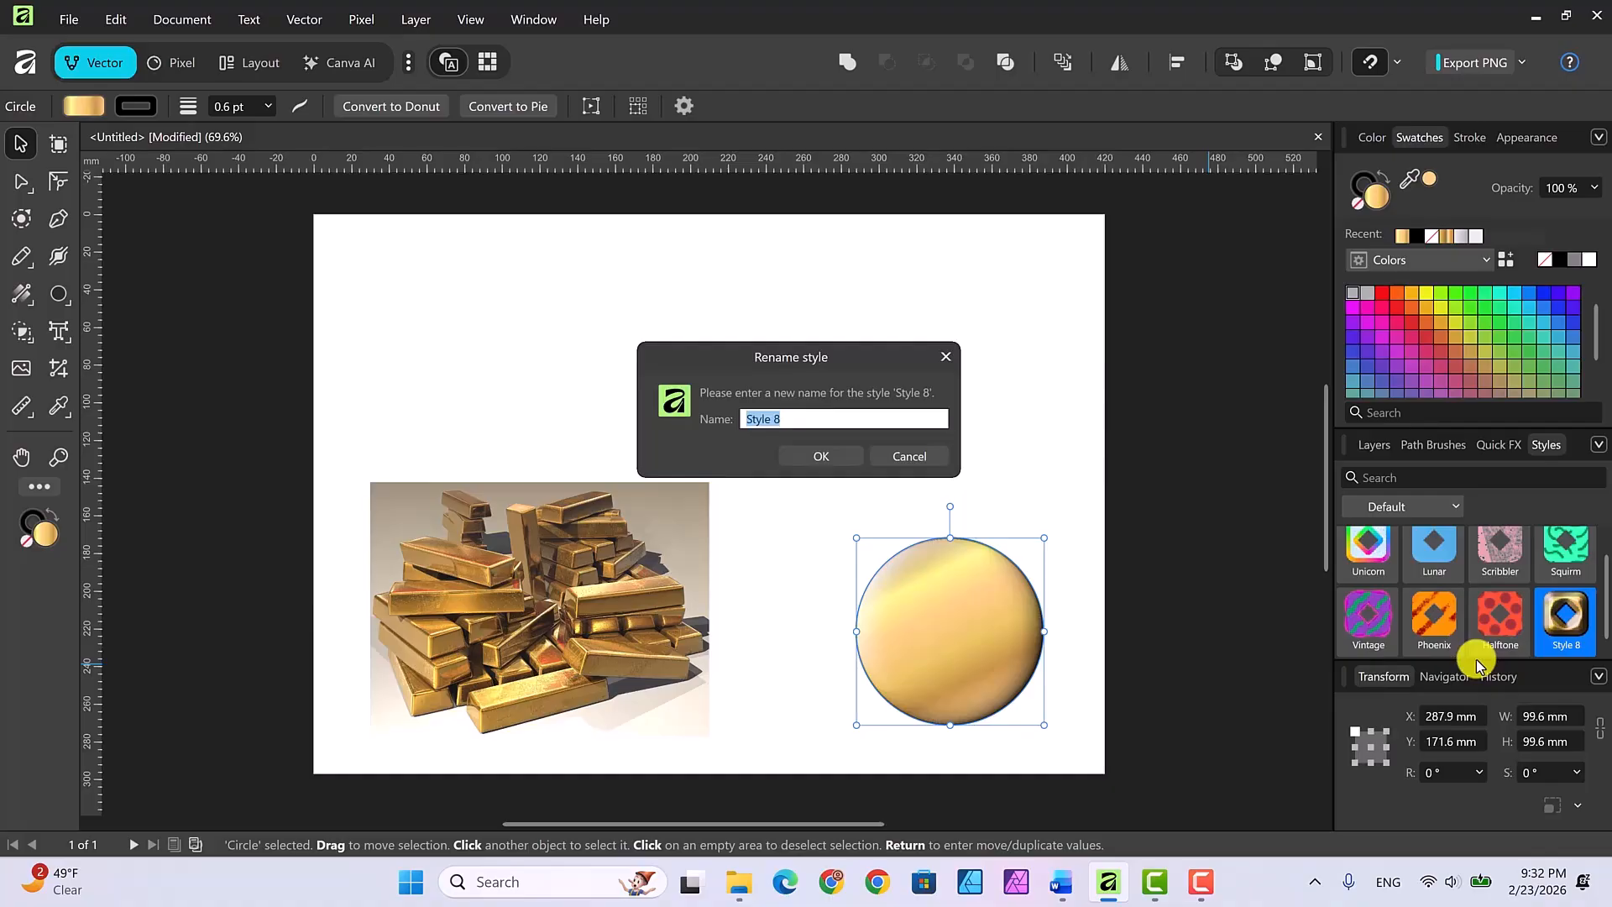
pyautogui.write('gold e')
pyautogui.press('BackSpace')
pyautogui.write('text')
pyautogui.click(835, 457)
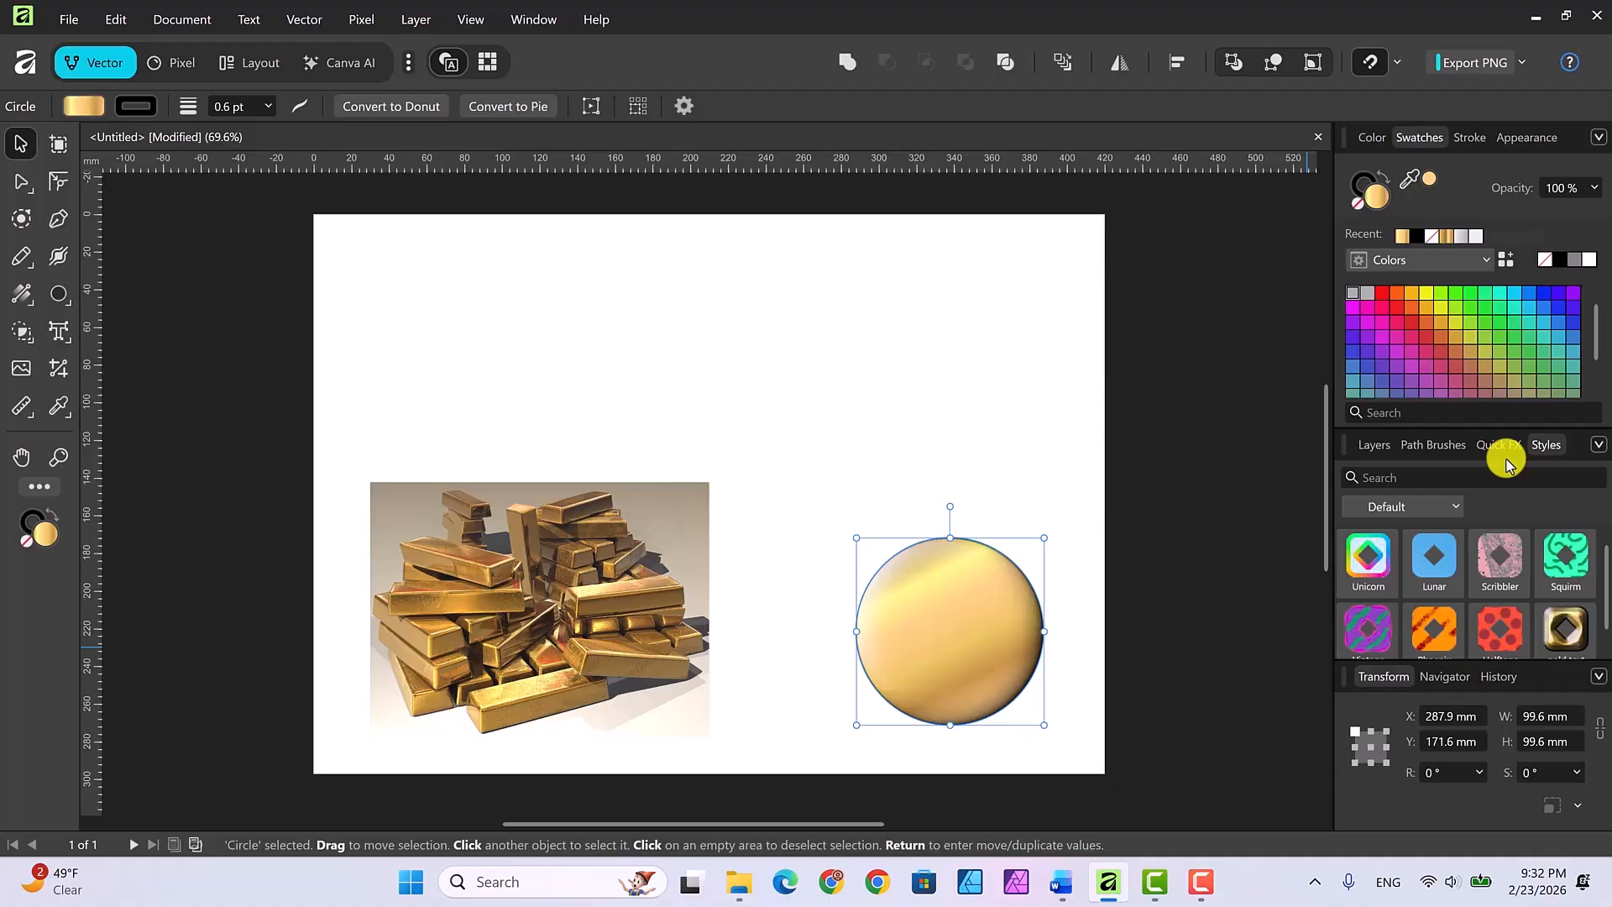
pyautogui.click(522, 22)
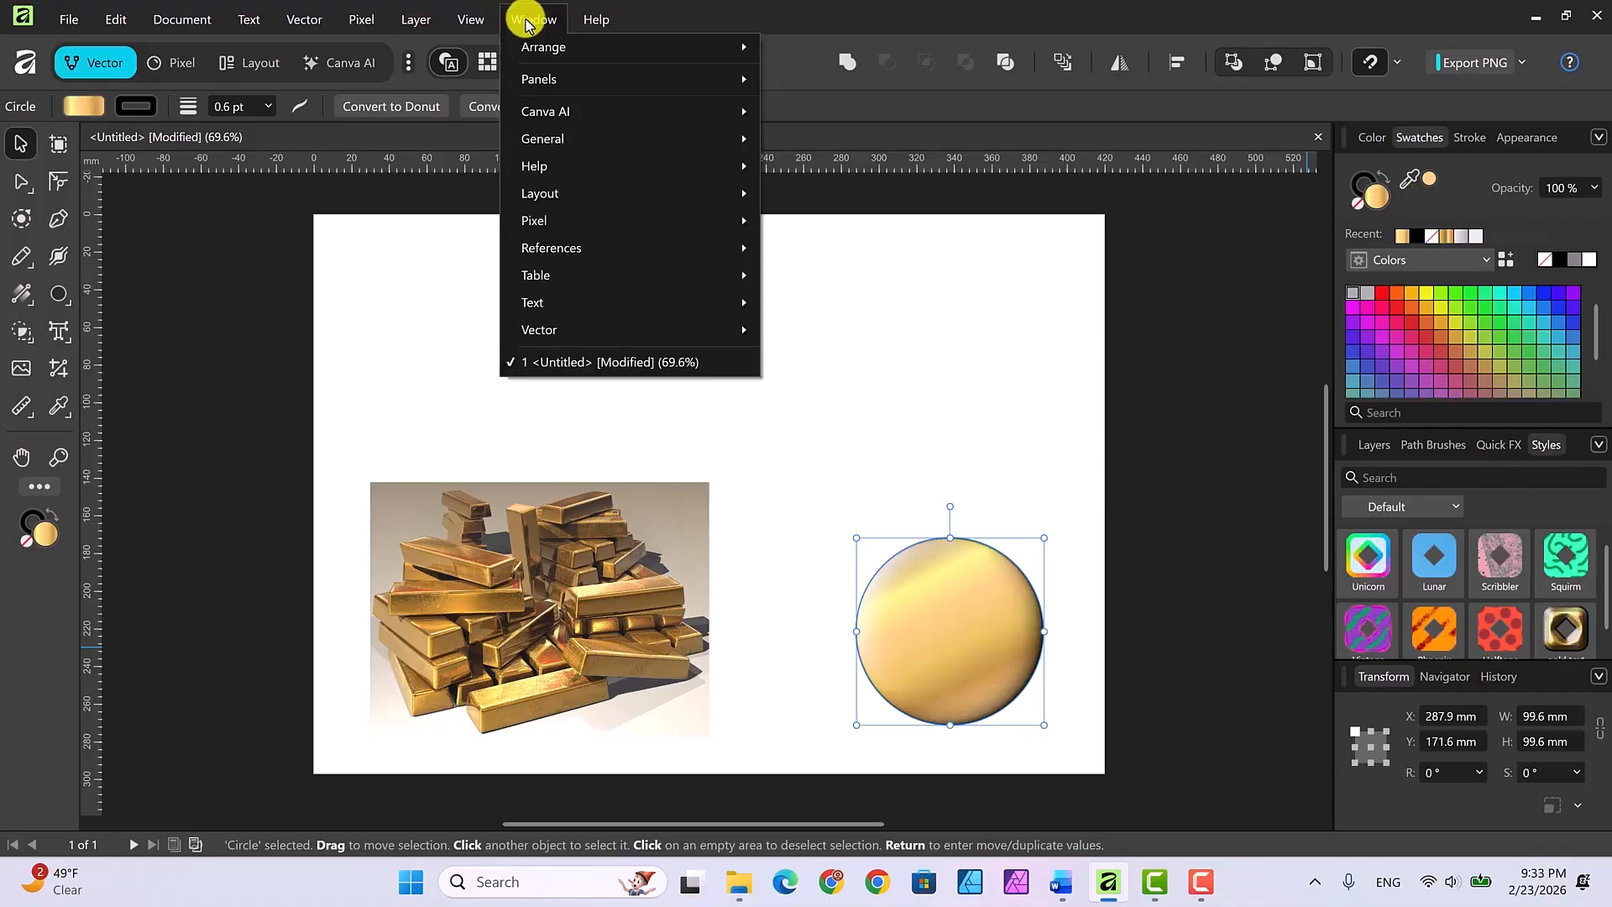
pyautogui.moveTo(695, 330)
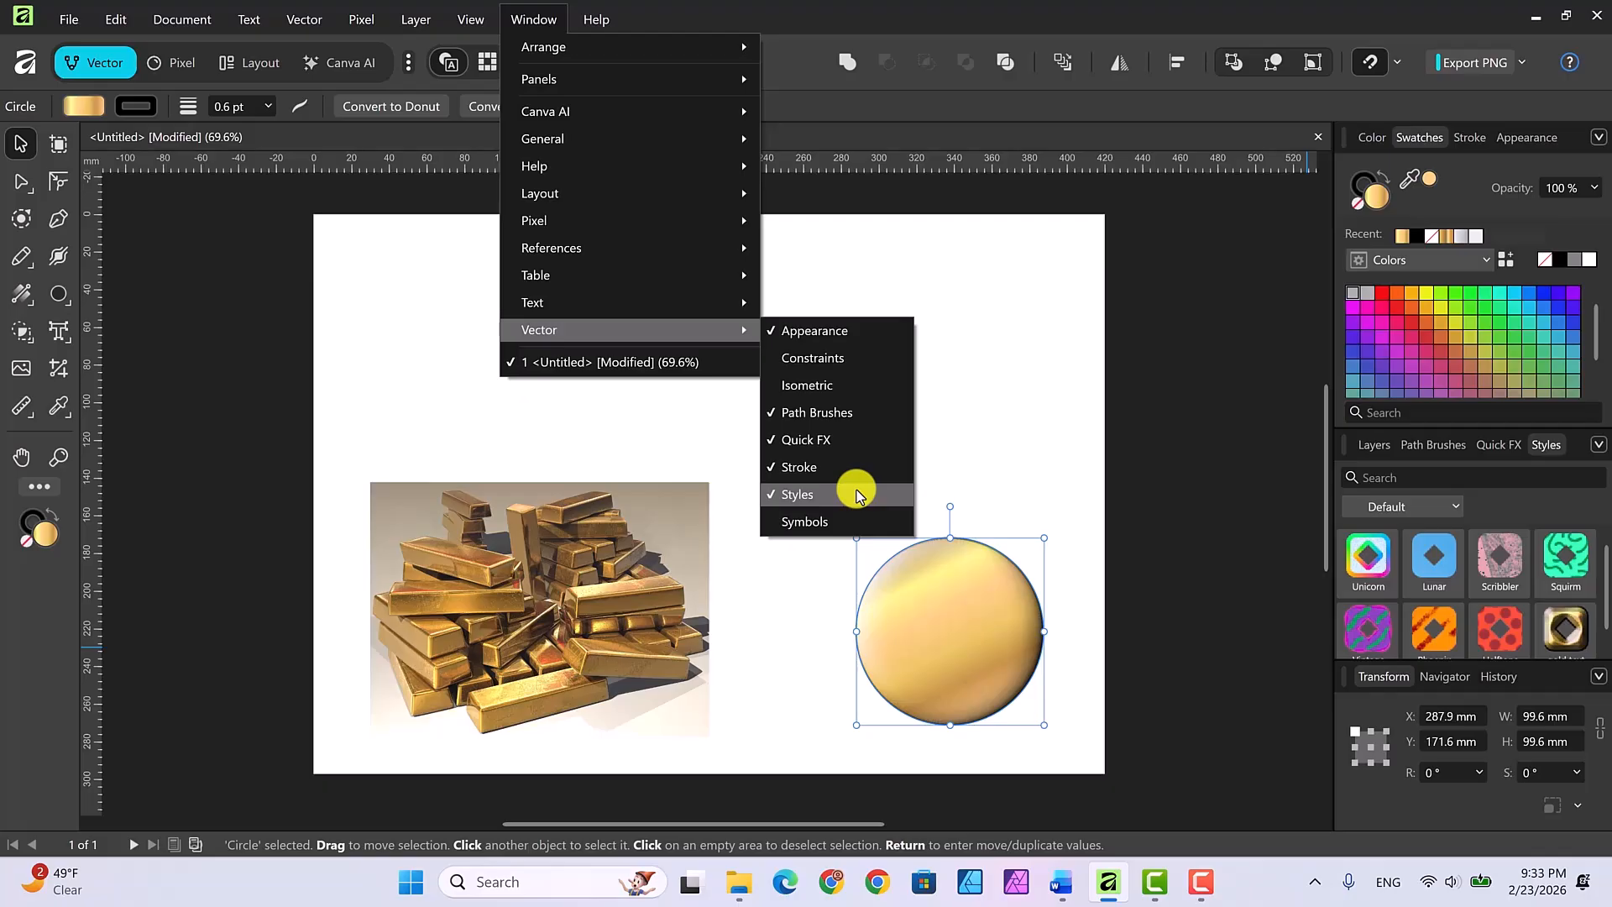
pyautogui.click(1175, 526)
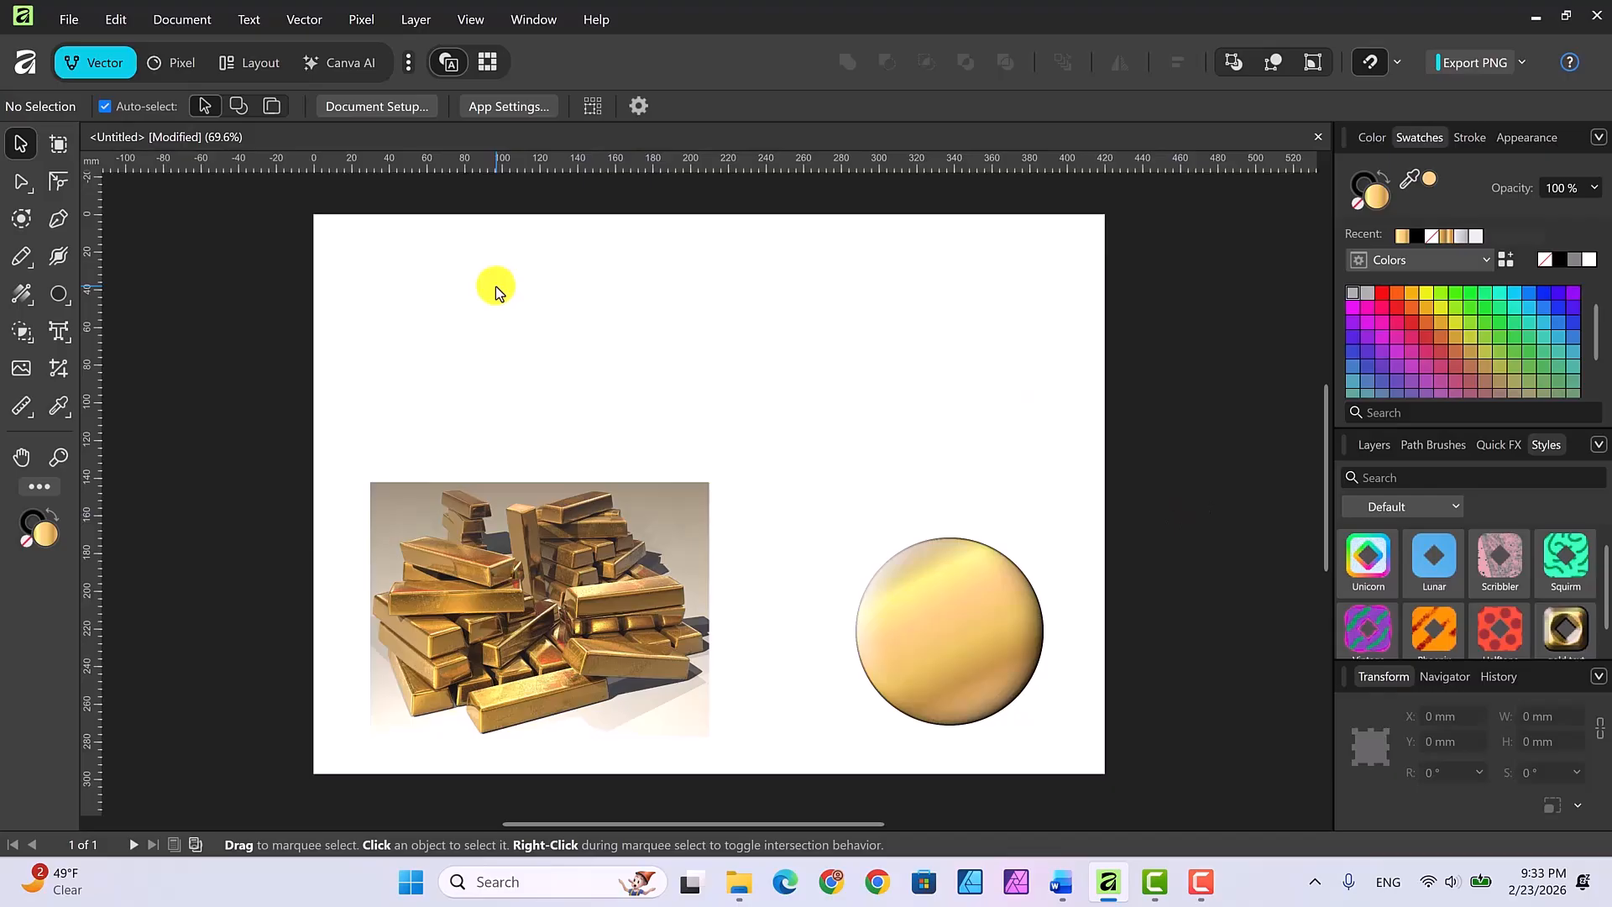
# Step: Add "Golden Girl" as art text of about 218 pt above the photo and circle, and move it to fit within the page
pyautogui.click(59, 335)
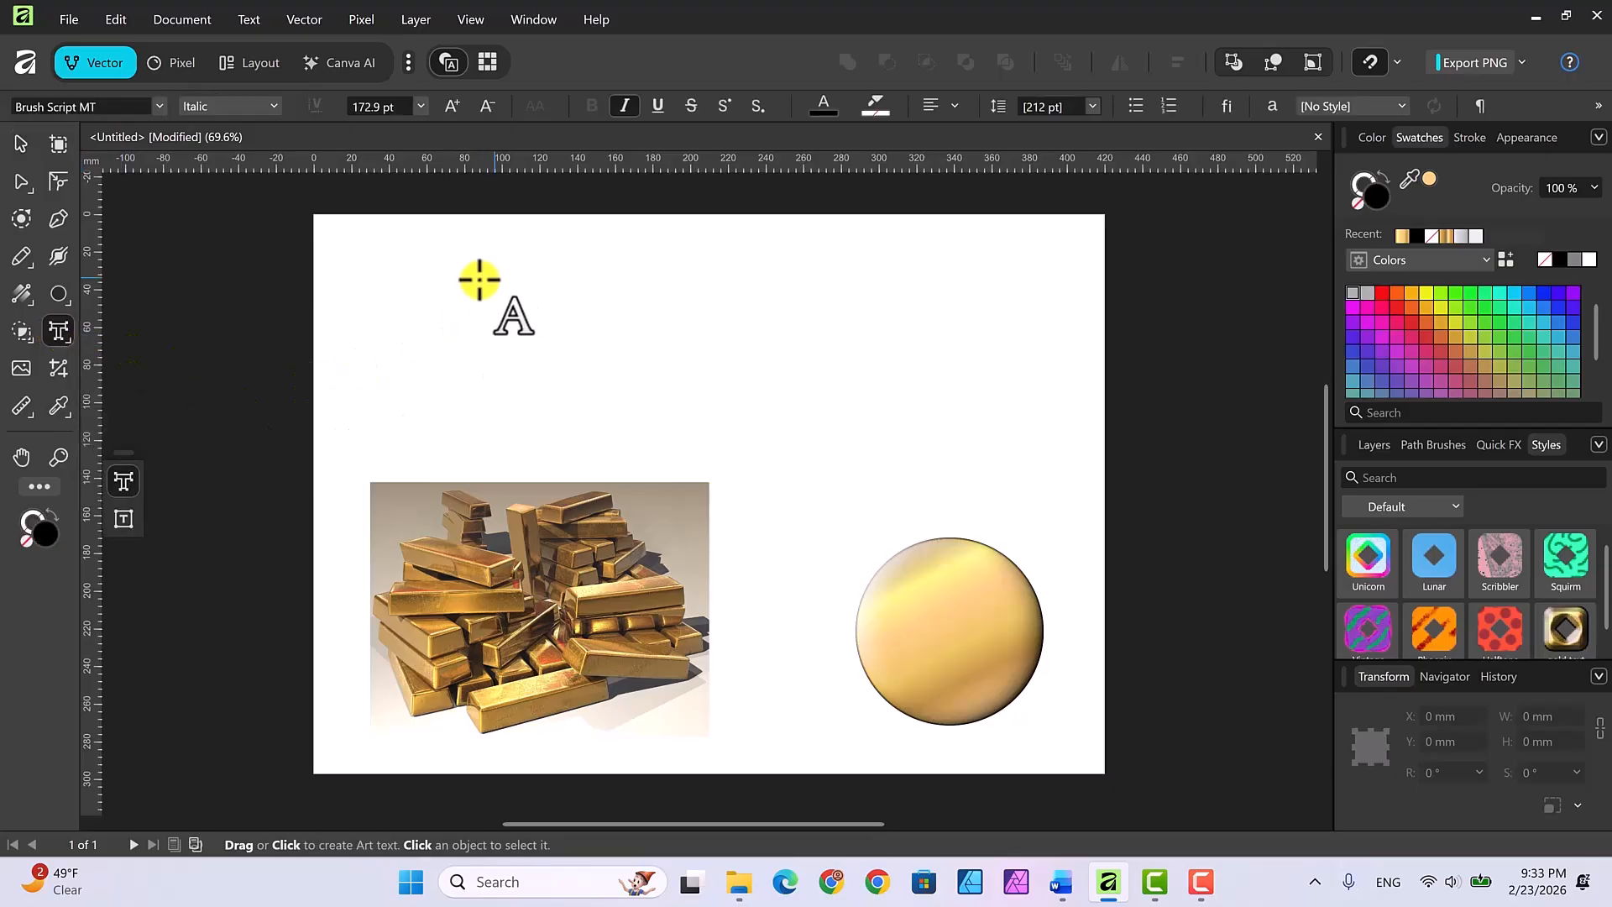
pyautogui.moveTo(442, 282); pyautogui.dragTo(450, 356)
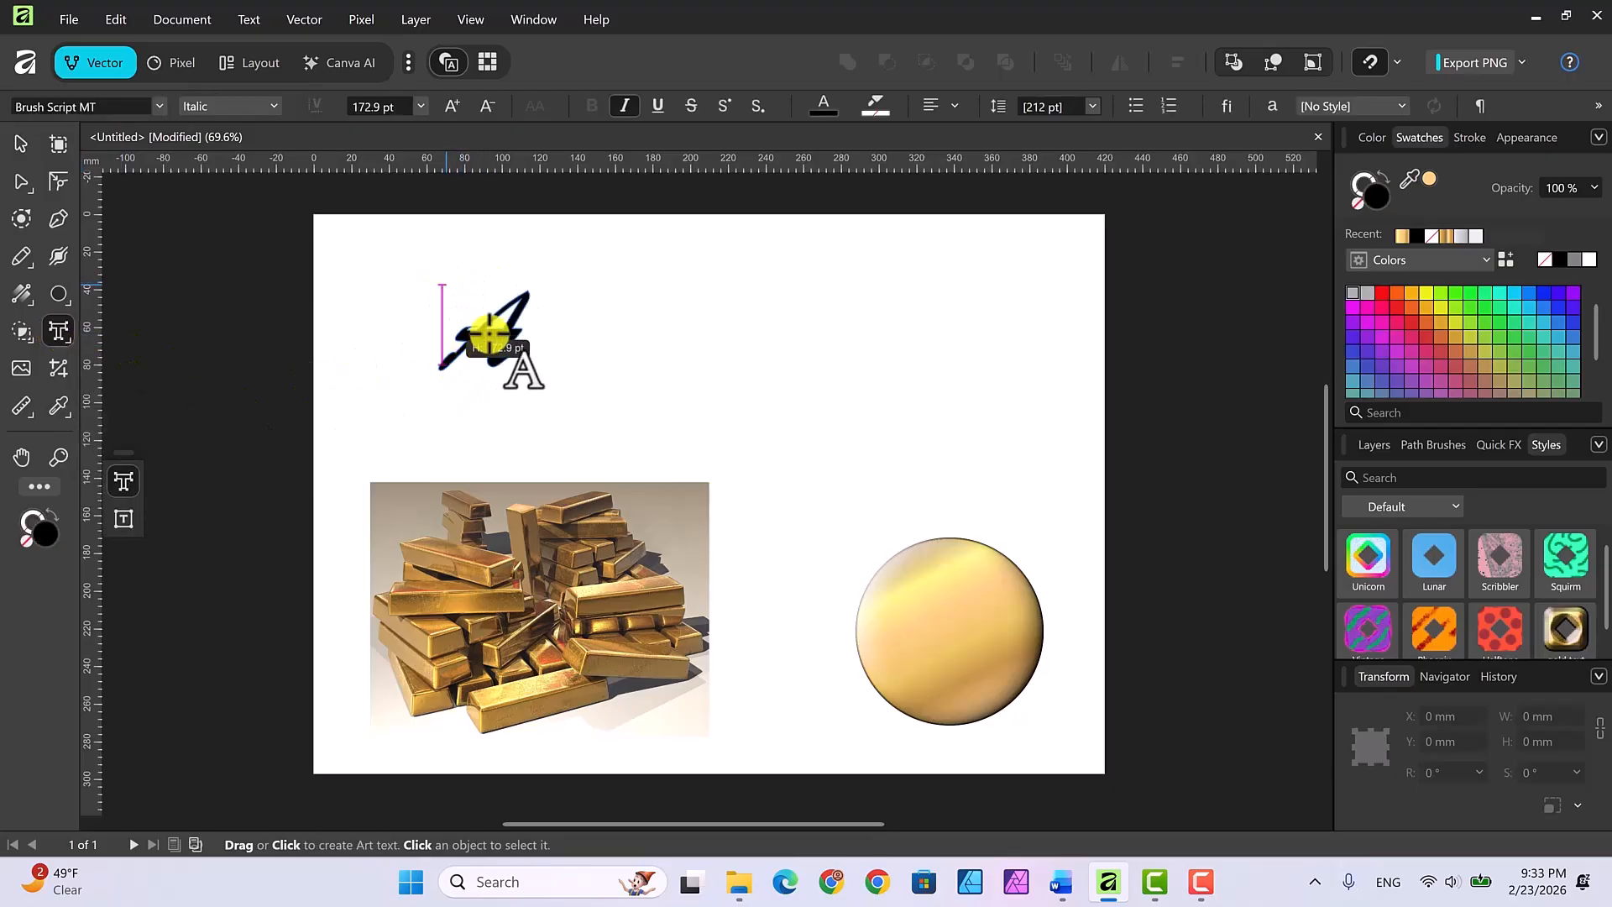
pyautogui.write('G')
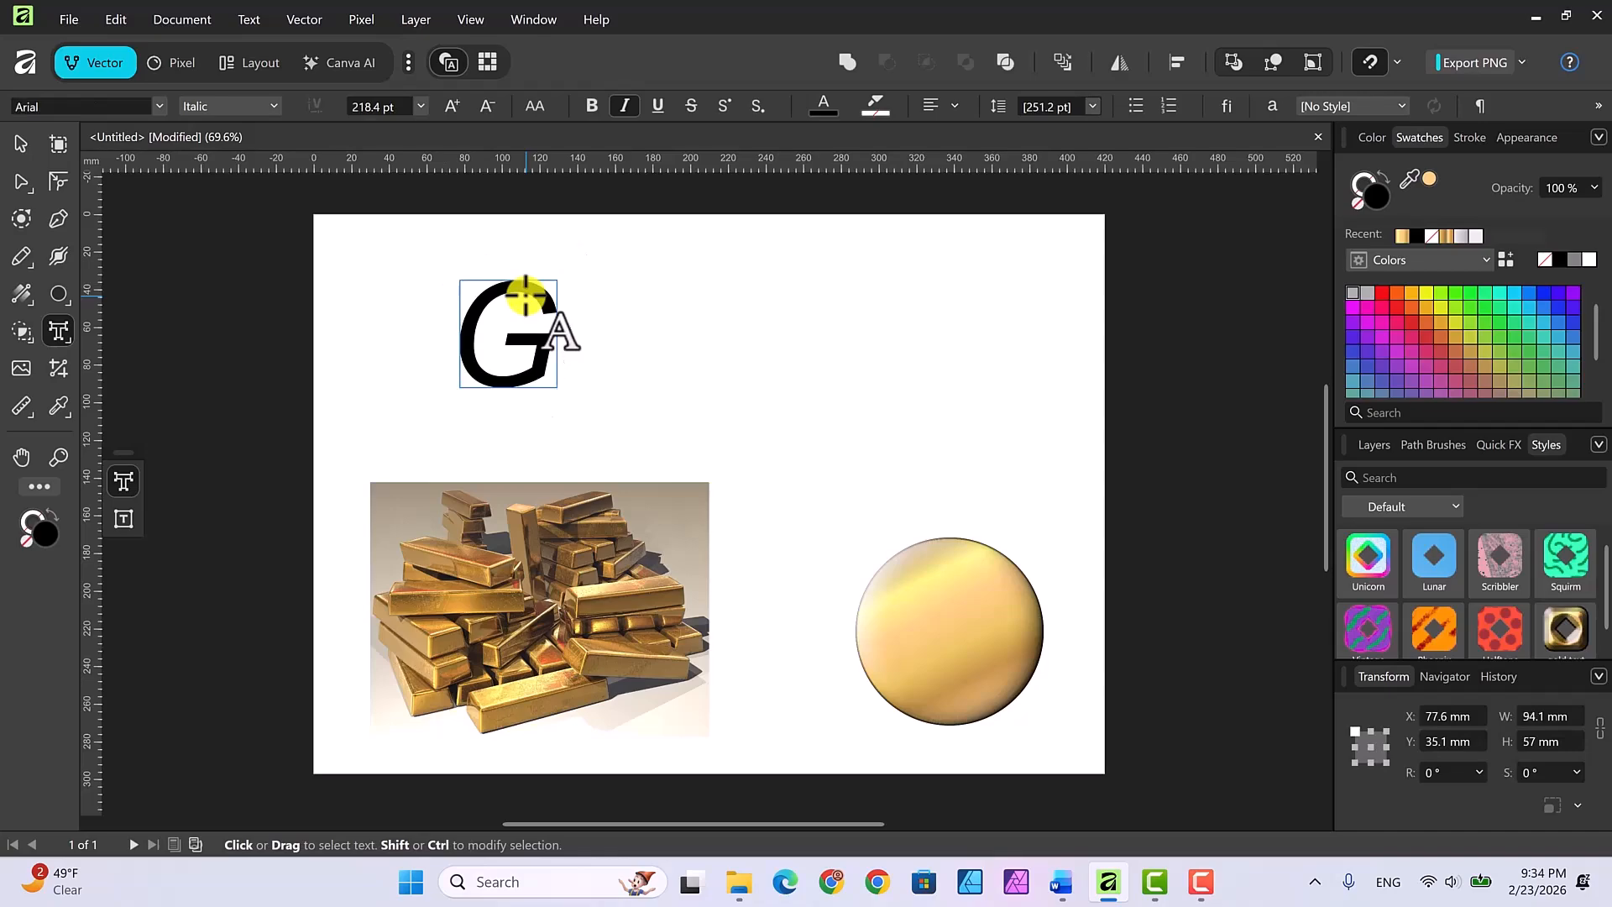
pyautogui.write('olden')
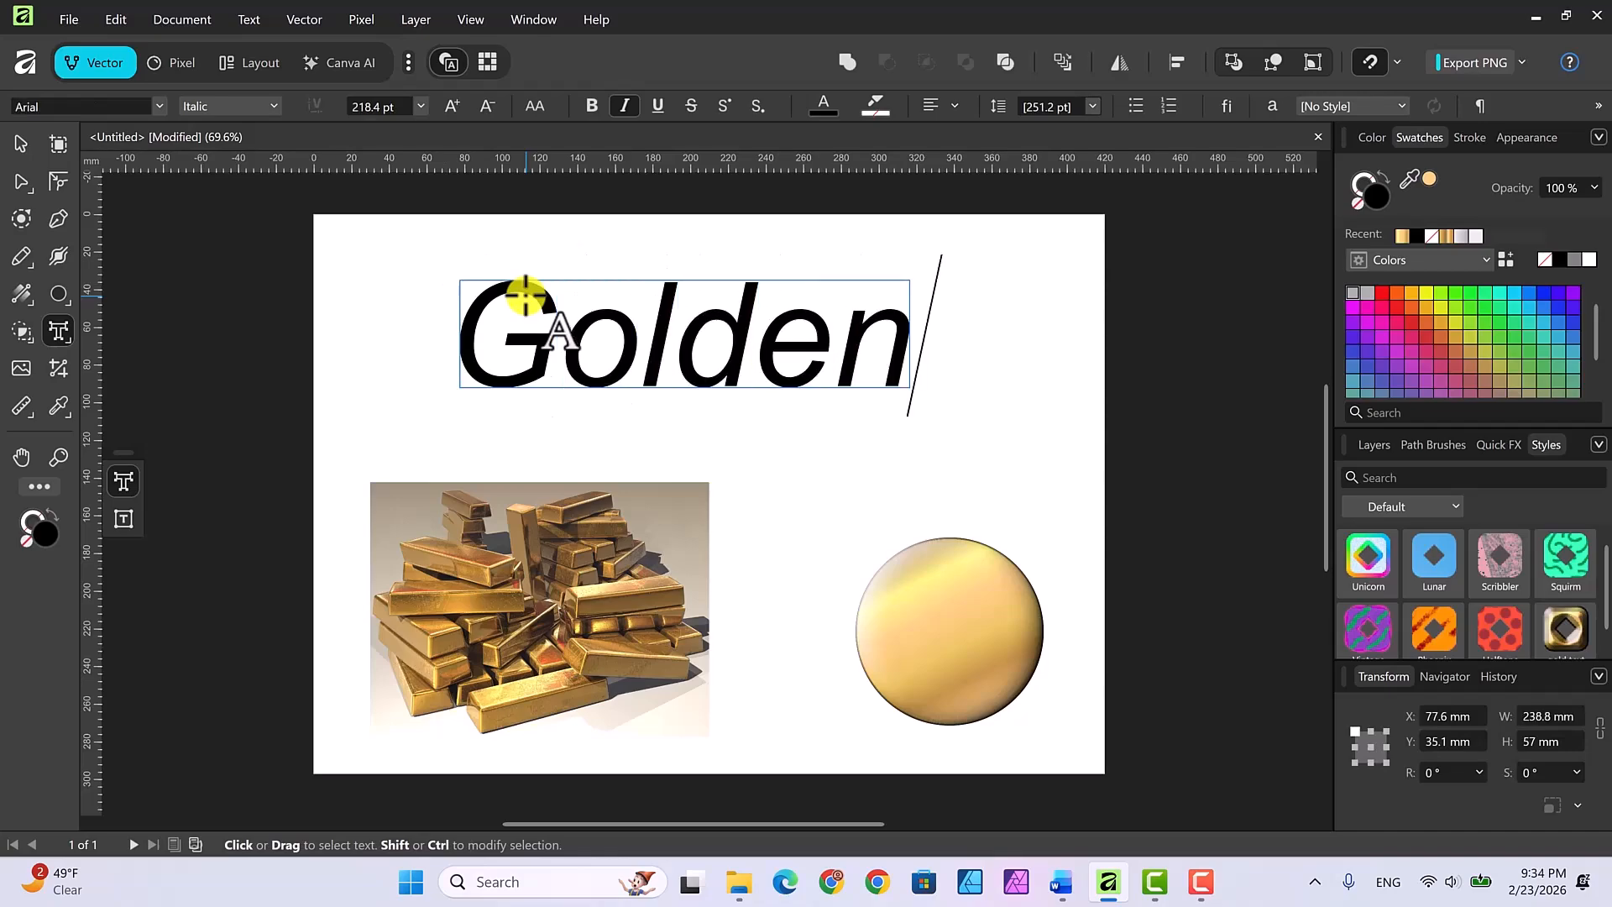
pyautogui.write(' Gi')
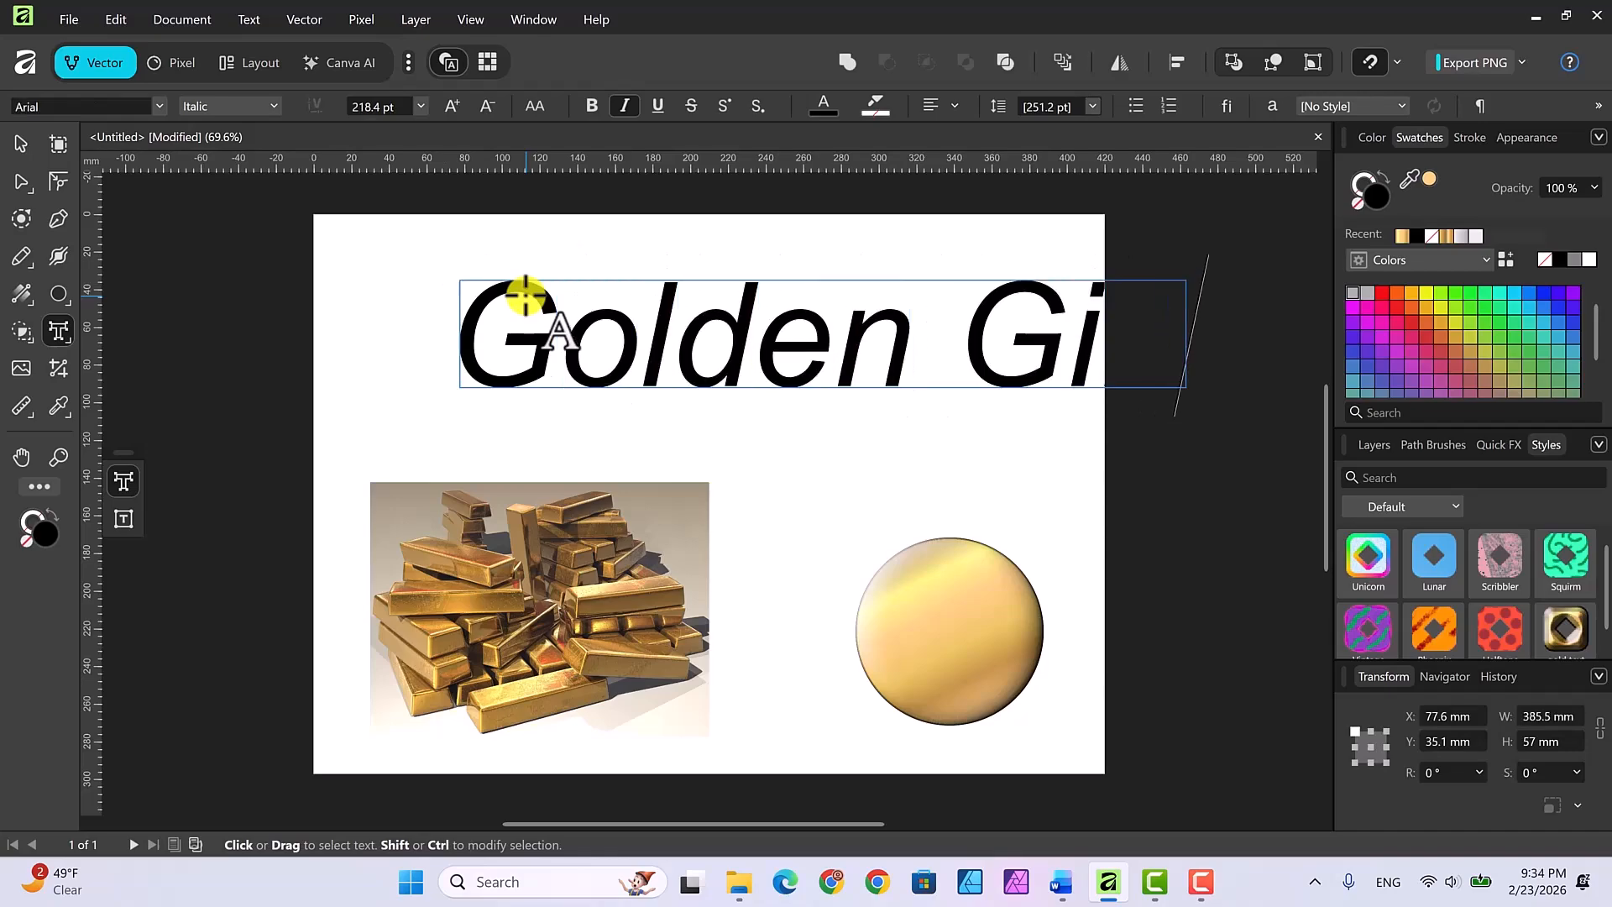
pyautogui.click(21, 144)
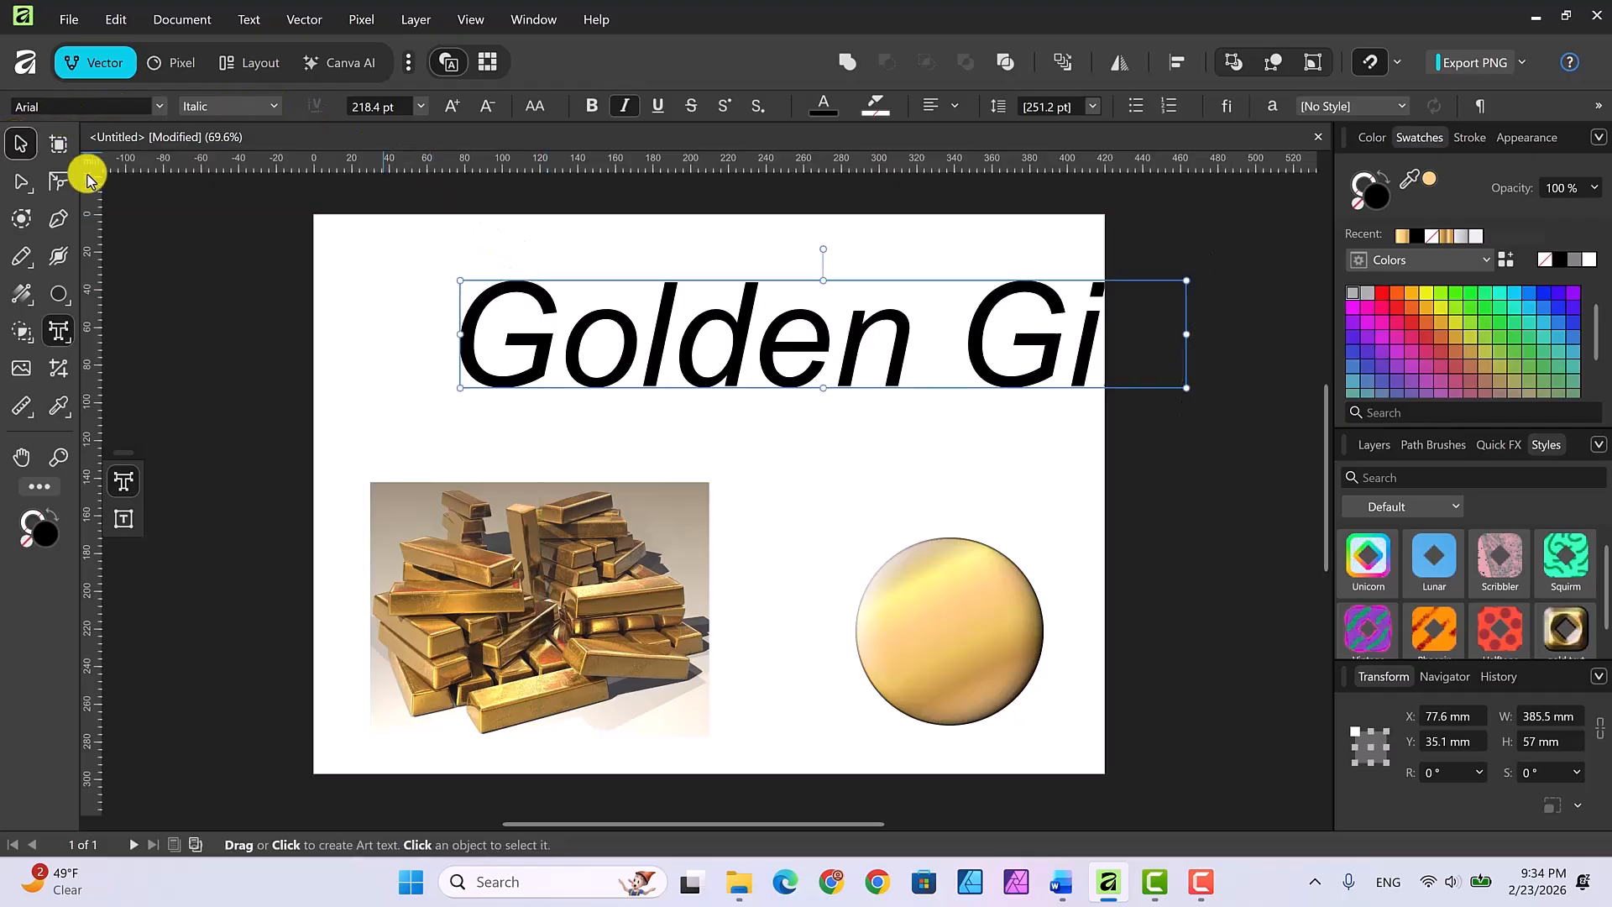
pyautogui.moveTo(638, 338); pyautogui.dragTo(534, 344)
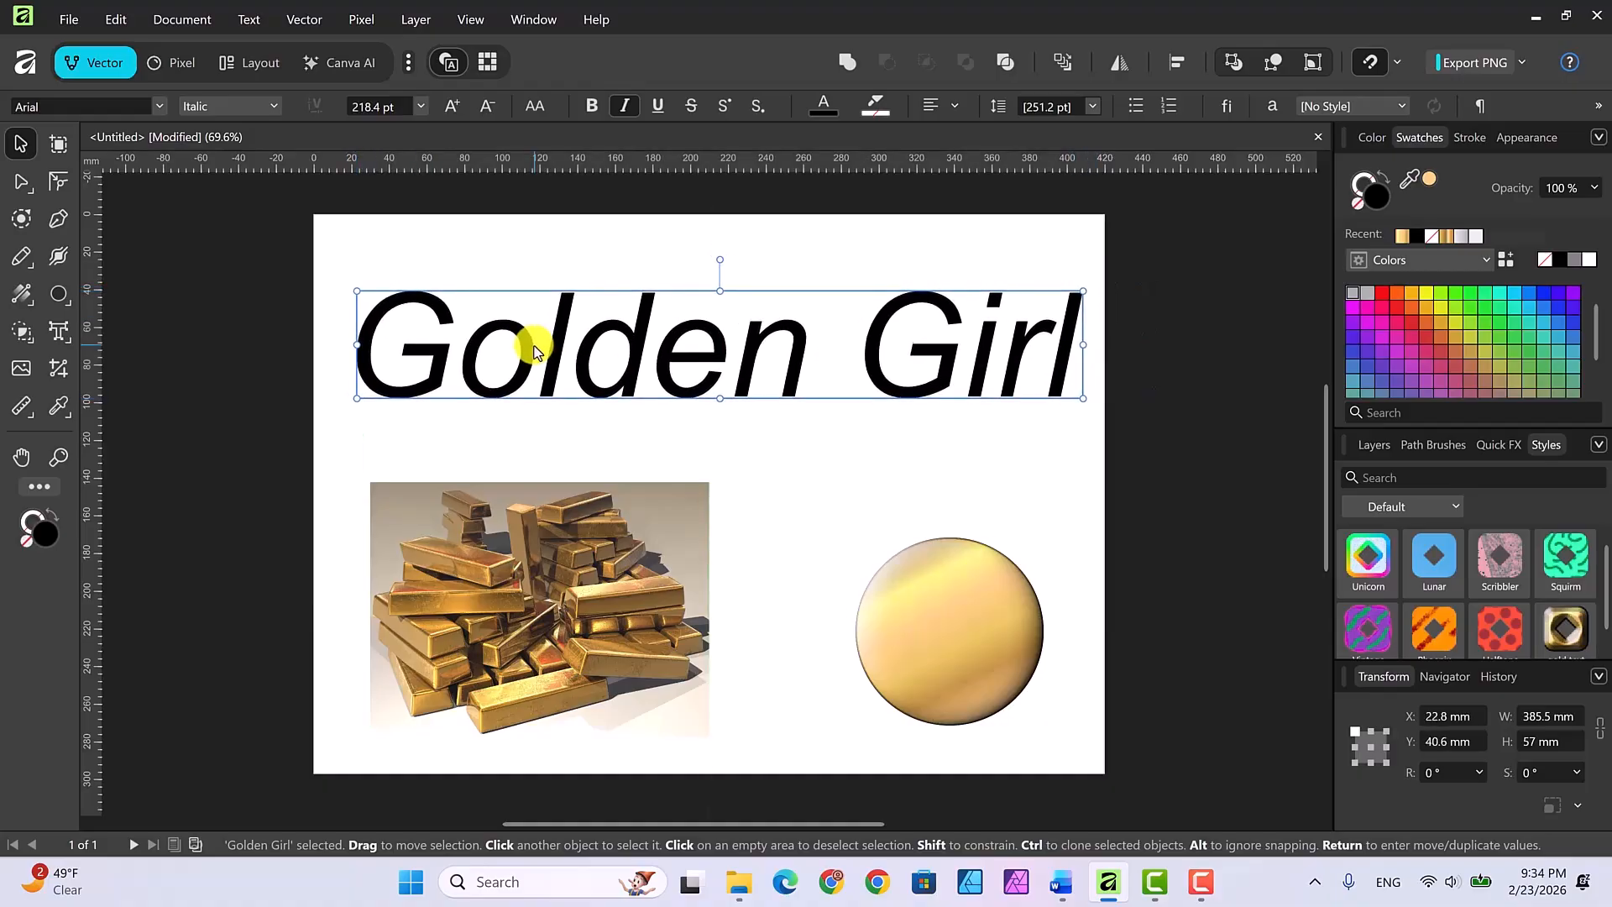
# Step: Change the font of the whole "Golden Girl" lettering from the installed fonts to Lobster
pyautogui.doubleClick(375, 352)
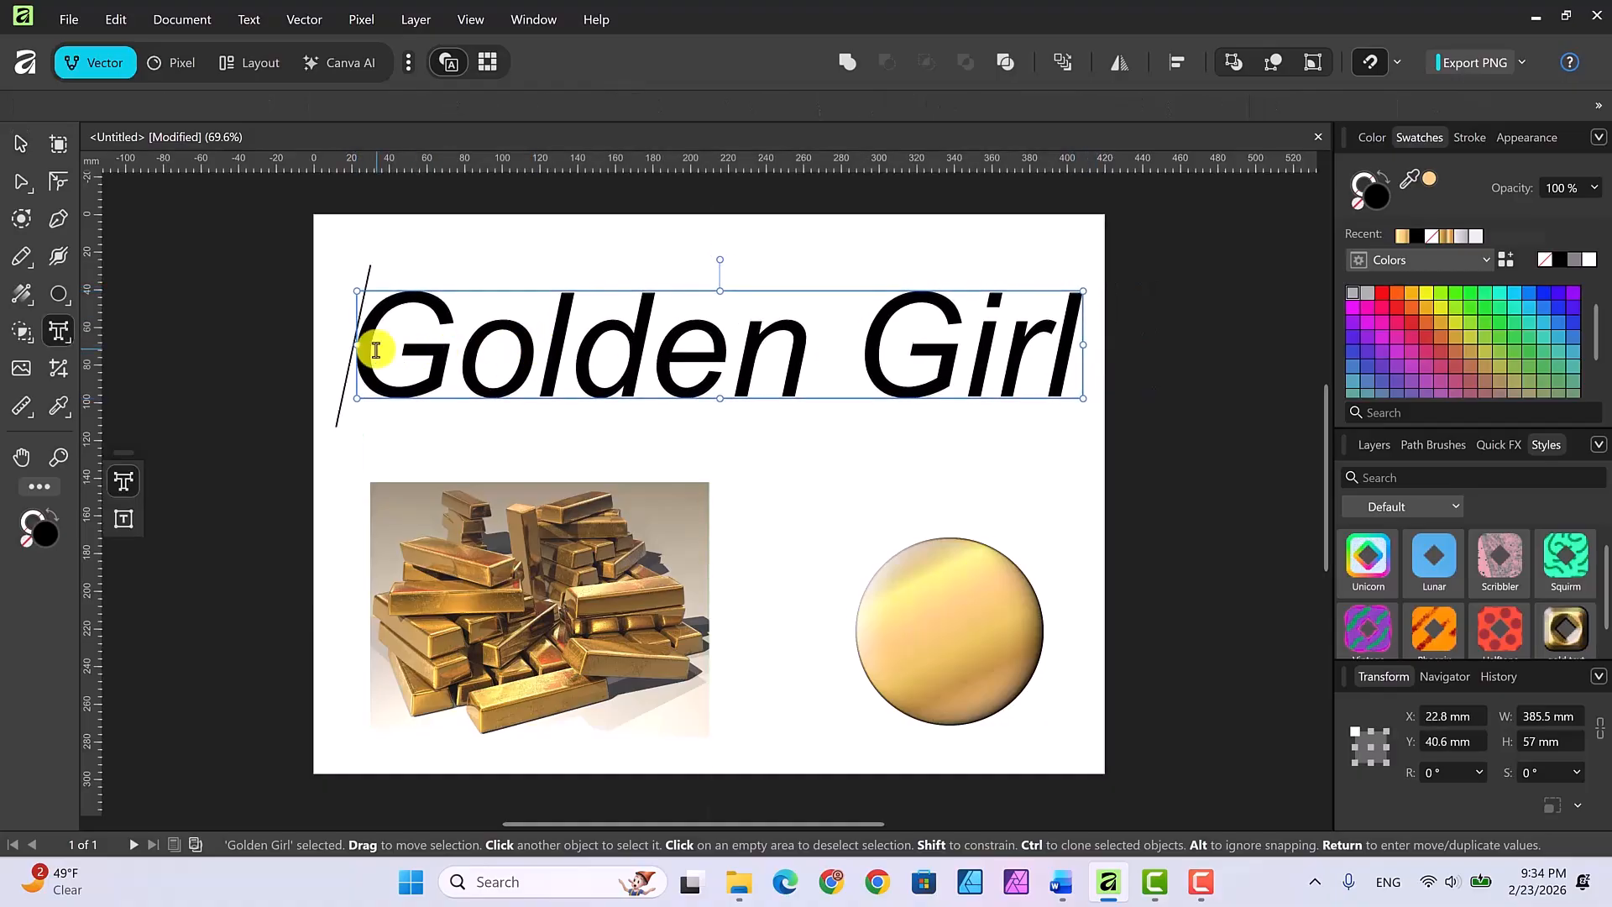
pyautogui.hotkey('ctrl', 'a')
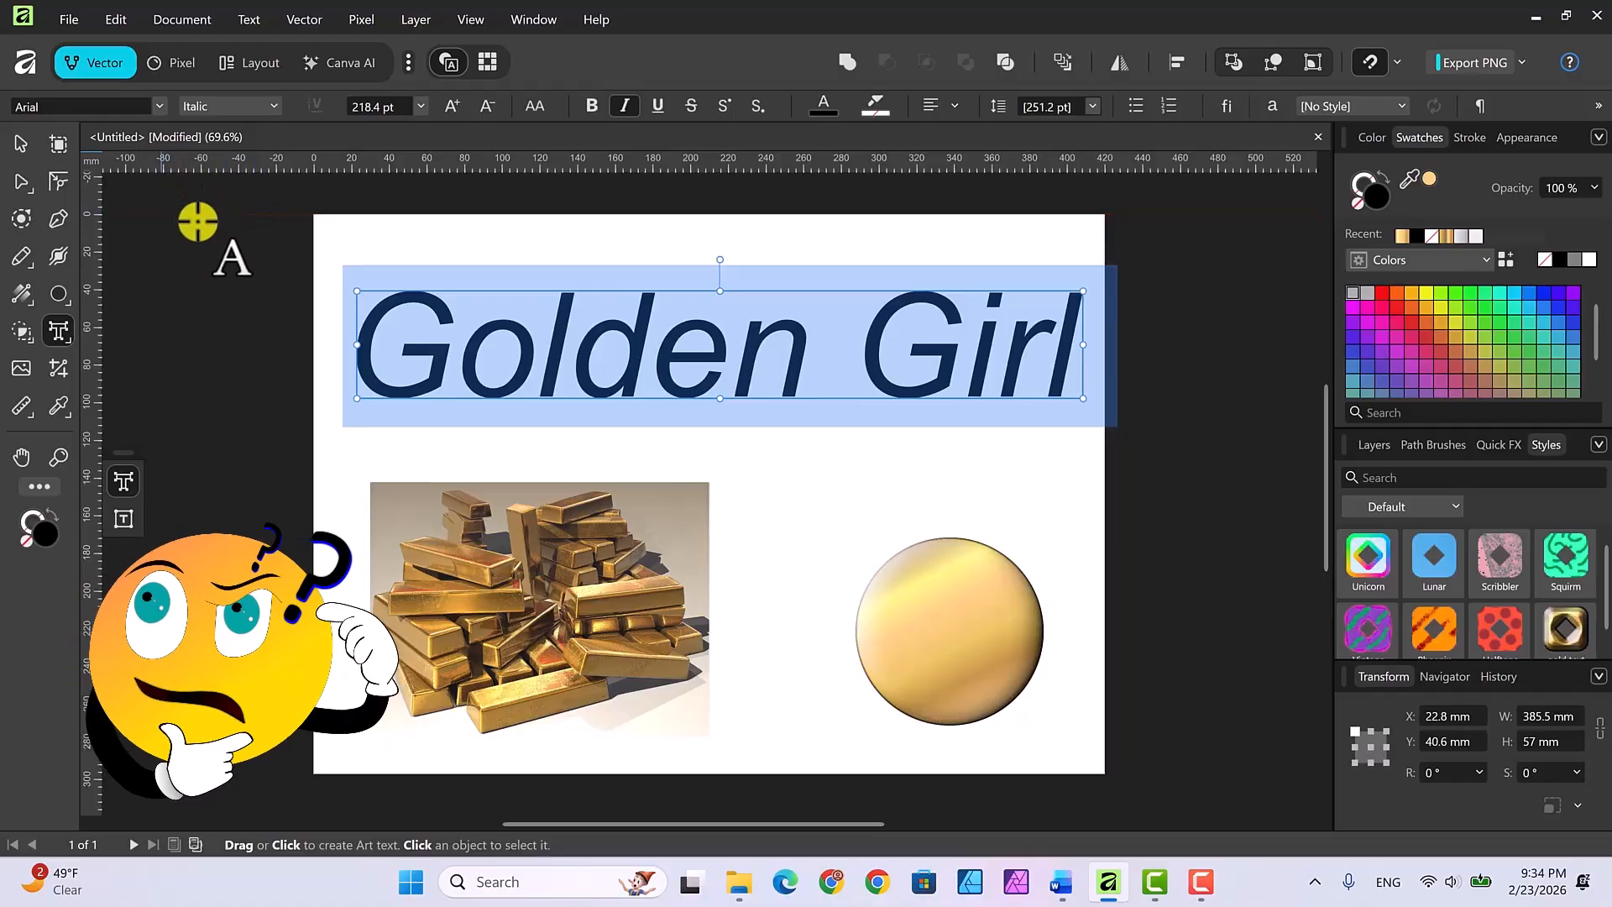
pyautogui.click(271, 106)
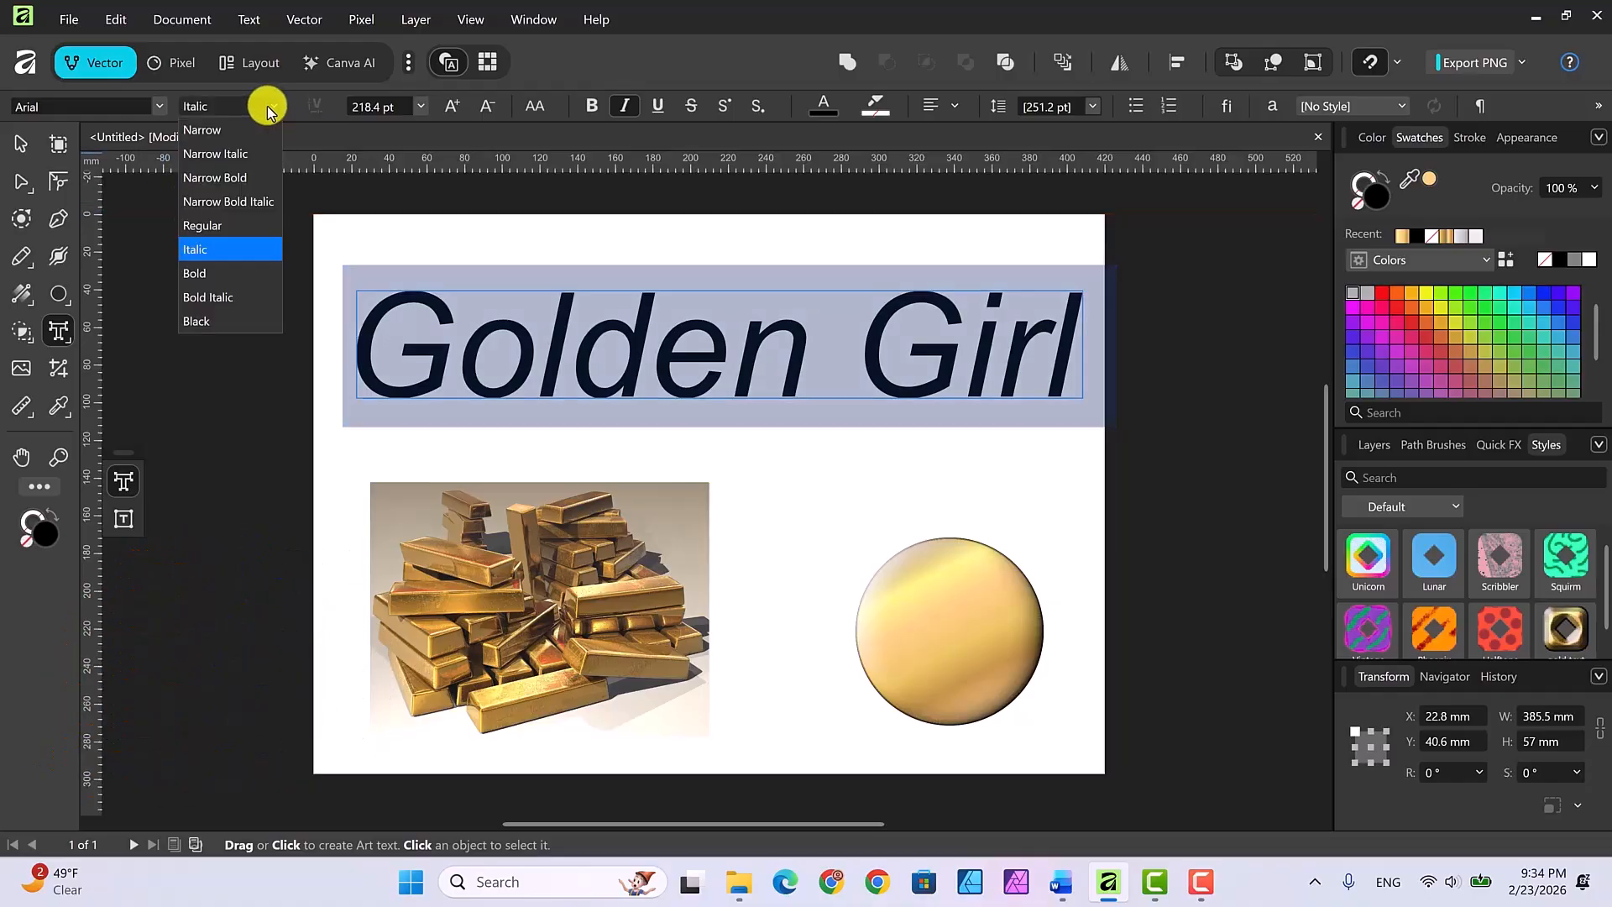
pyautogui.click(159, 107)
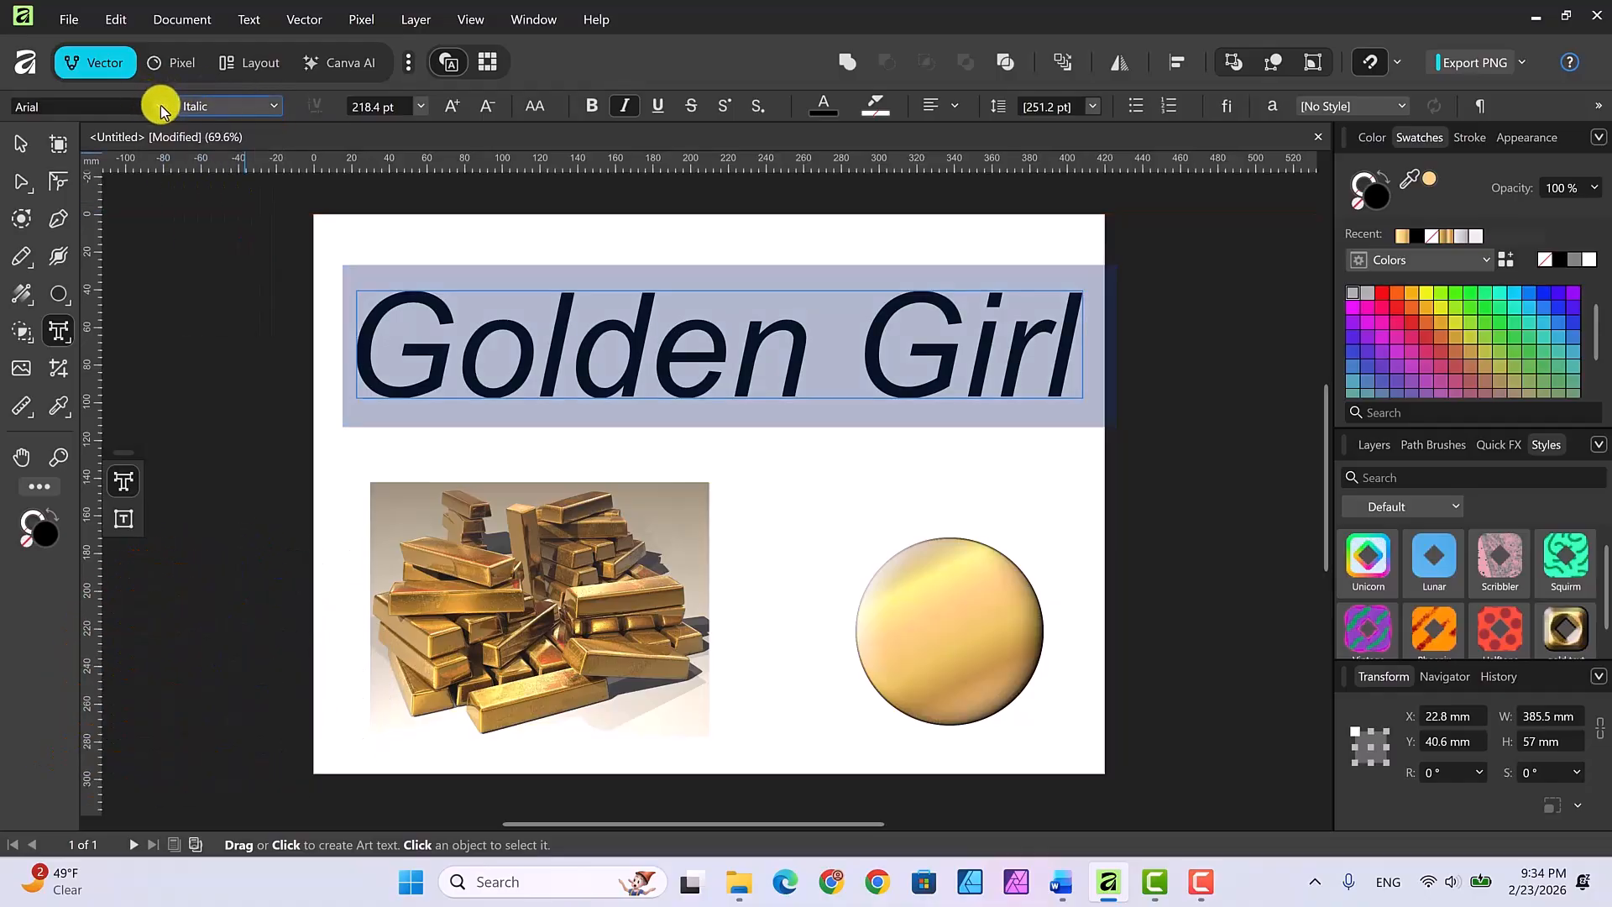
pyautogui.click(160, 107)
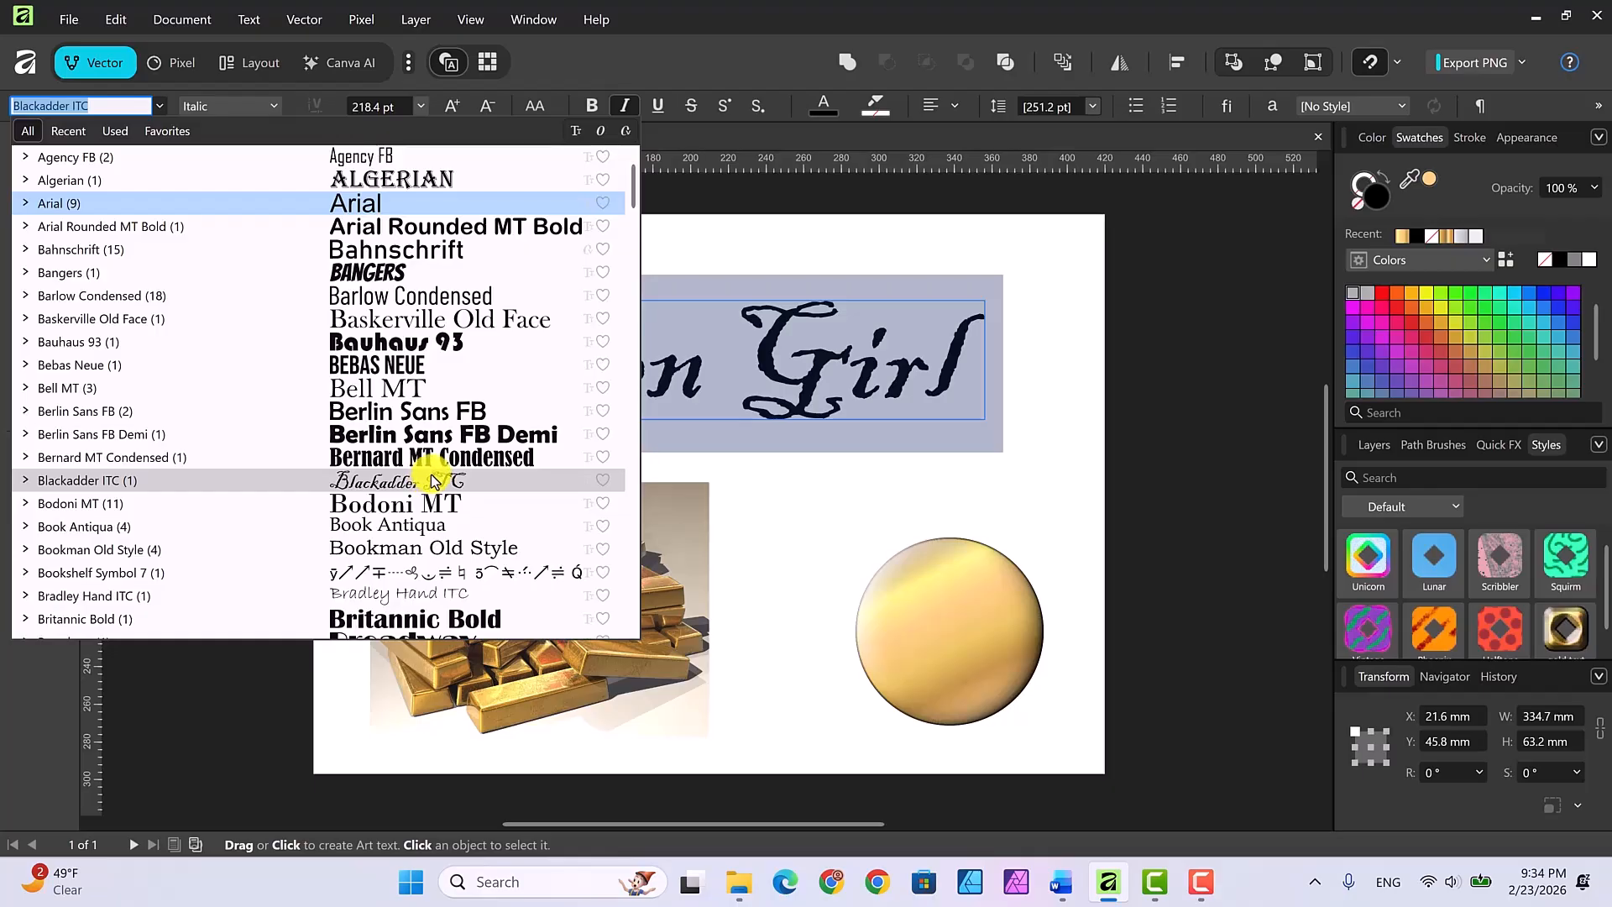
pyautogui.scroll(-3, 430, 477)
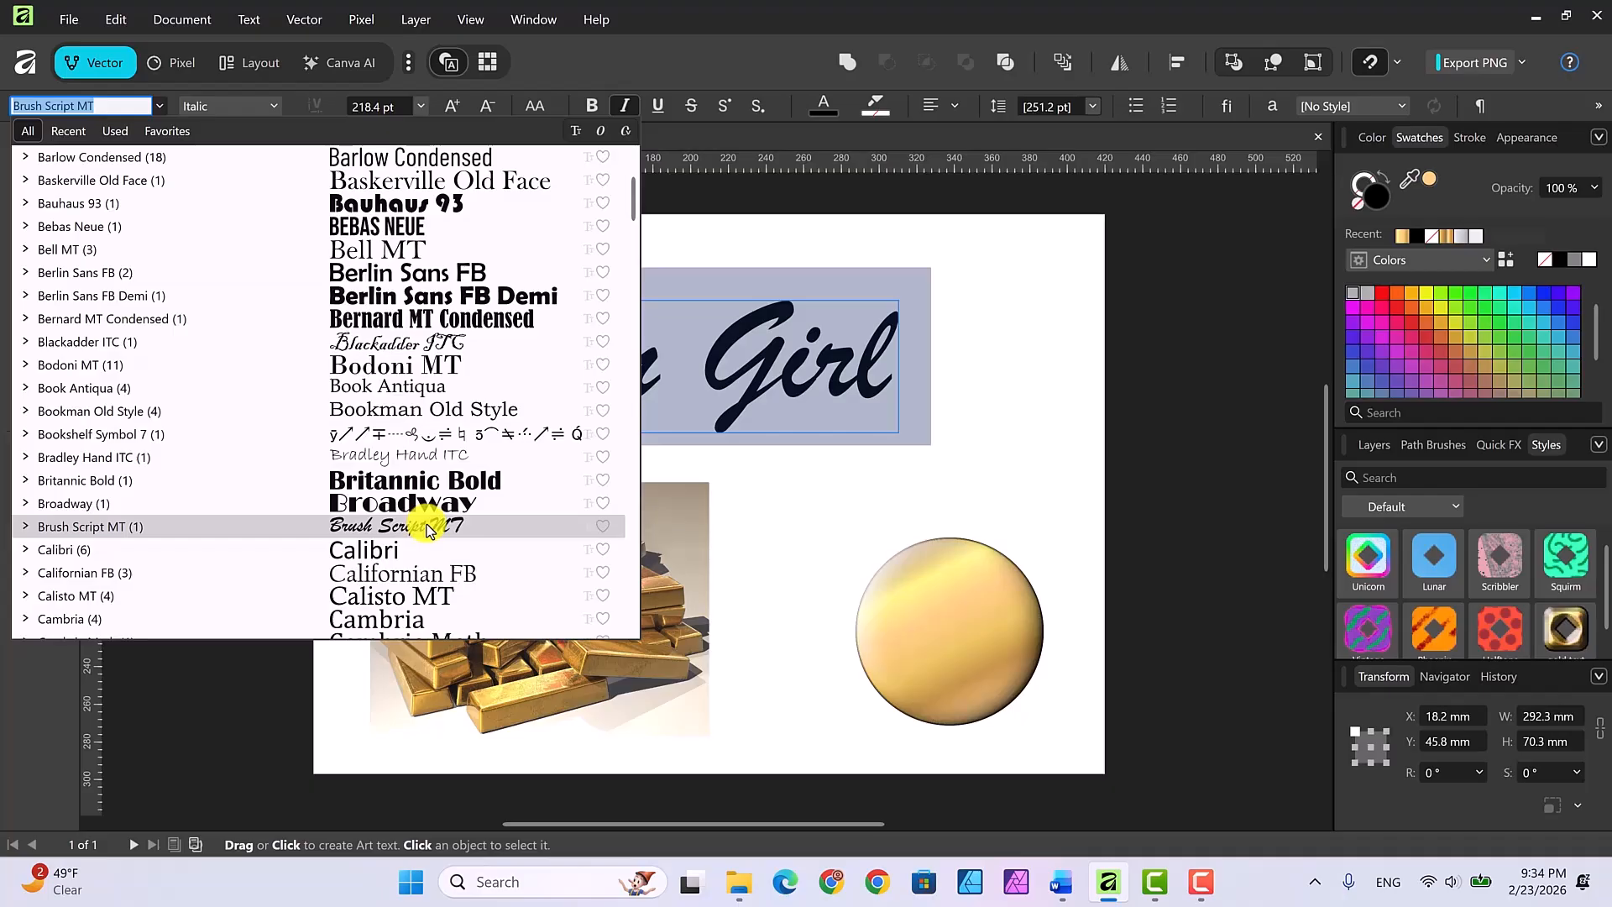
pyautogui.scroll(-8, 428, 529)
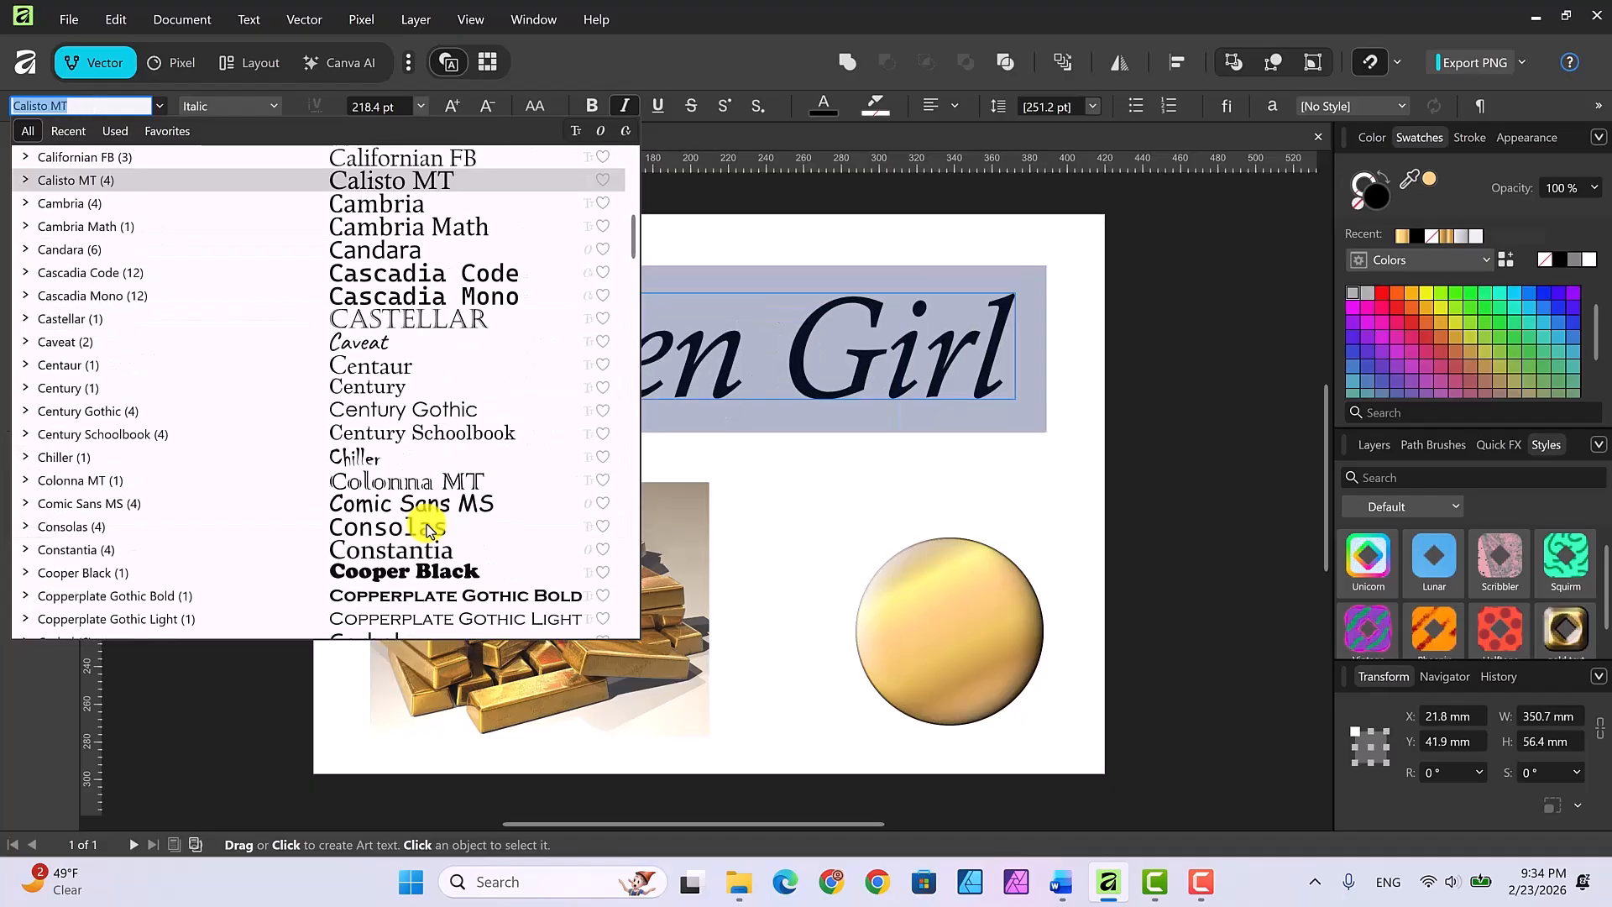
pyautogui.scroll(-4, 426, 524)
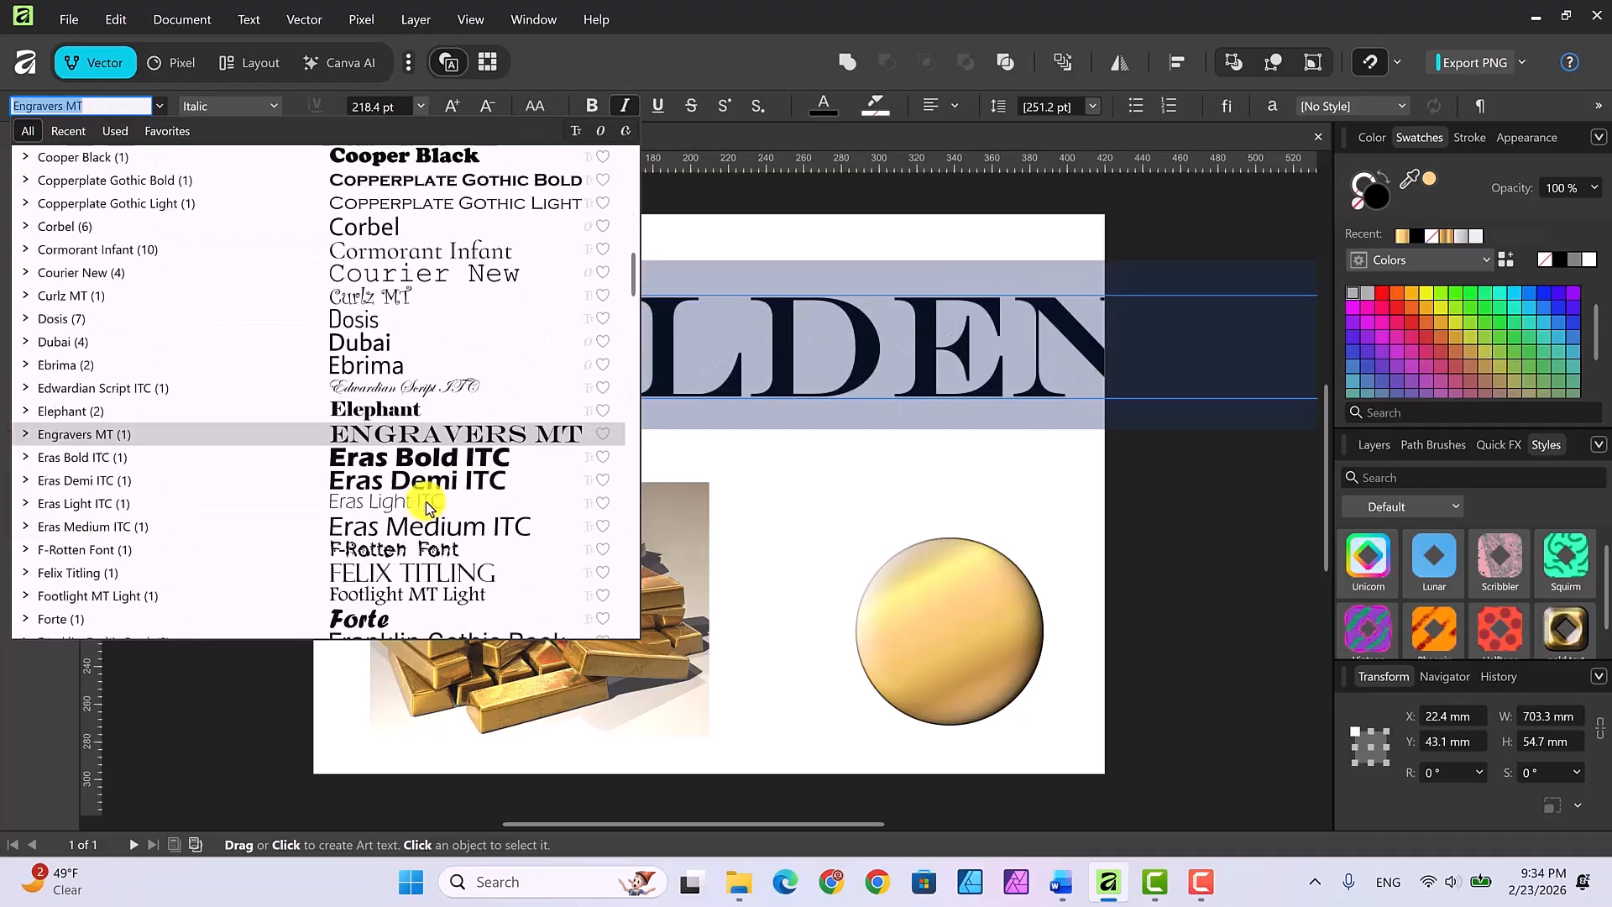
pyautogui.scroll(-2, 428, 501)
pyautogui.scroll(-5, 428, 501)
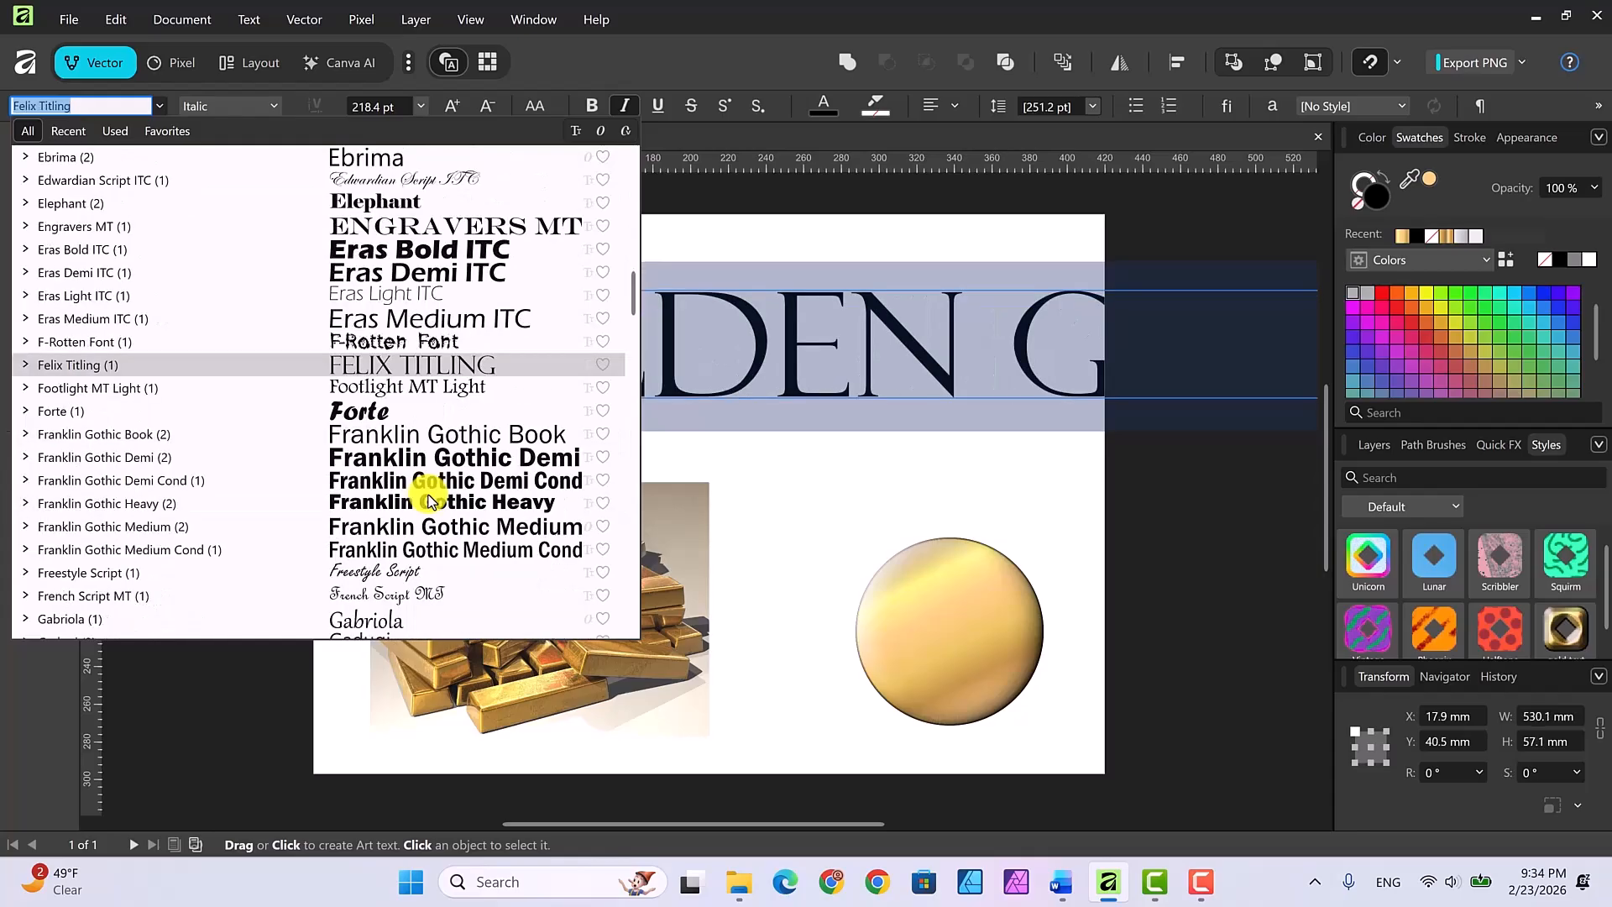
pyautogui.scroll(-5, 430, 470)
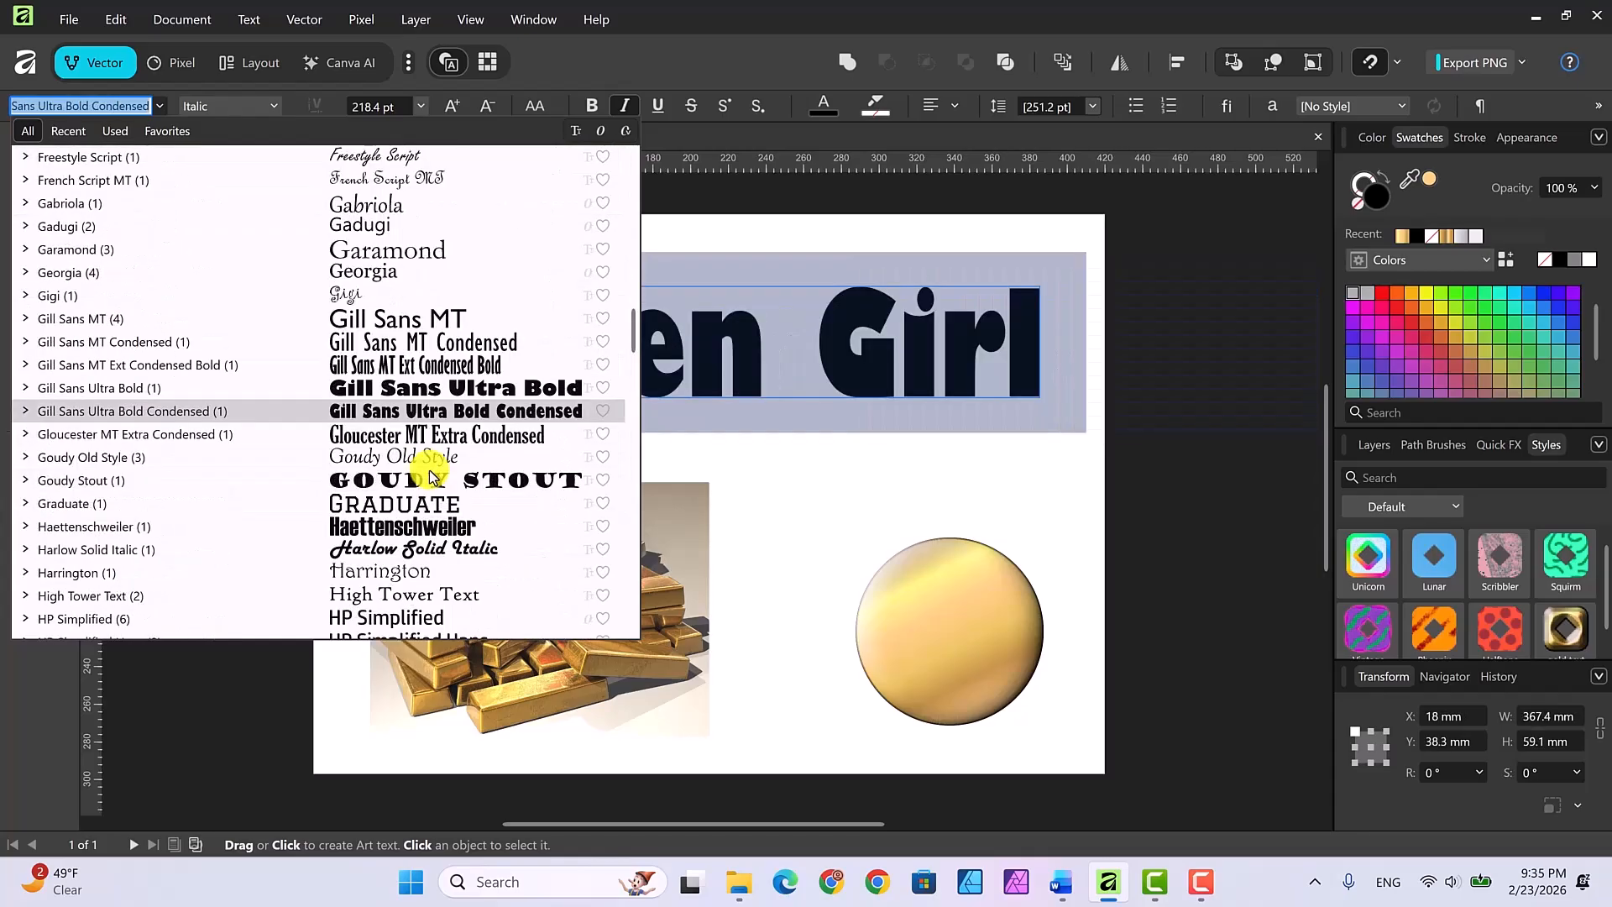
pyautogui.scroll(-4, 430, 470)
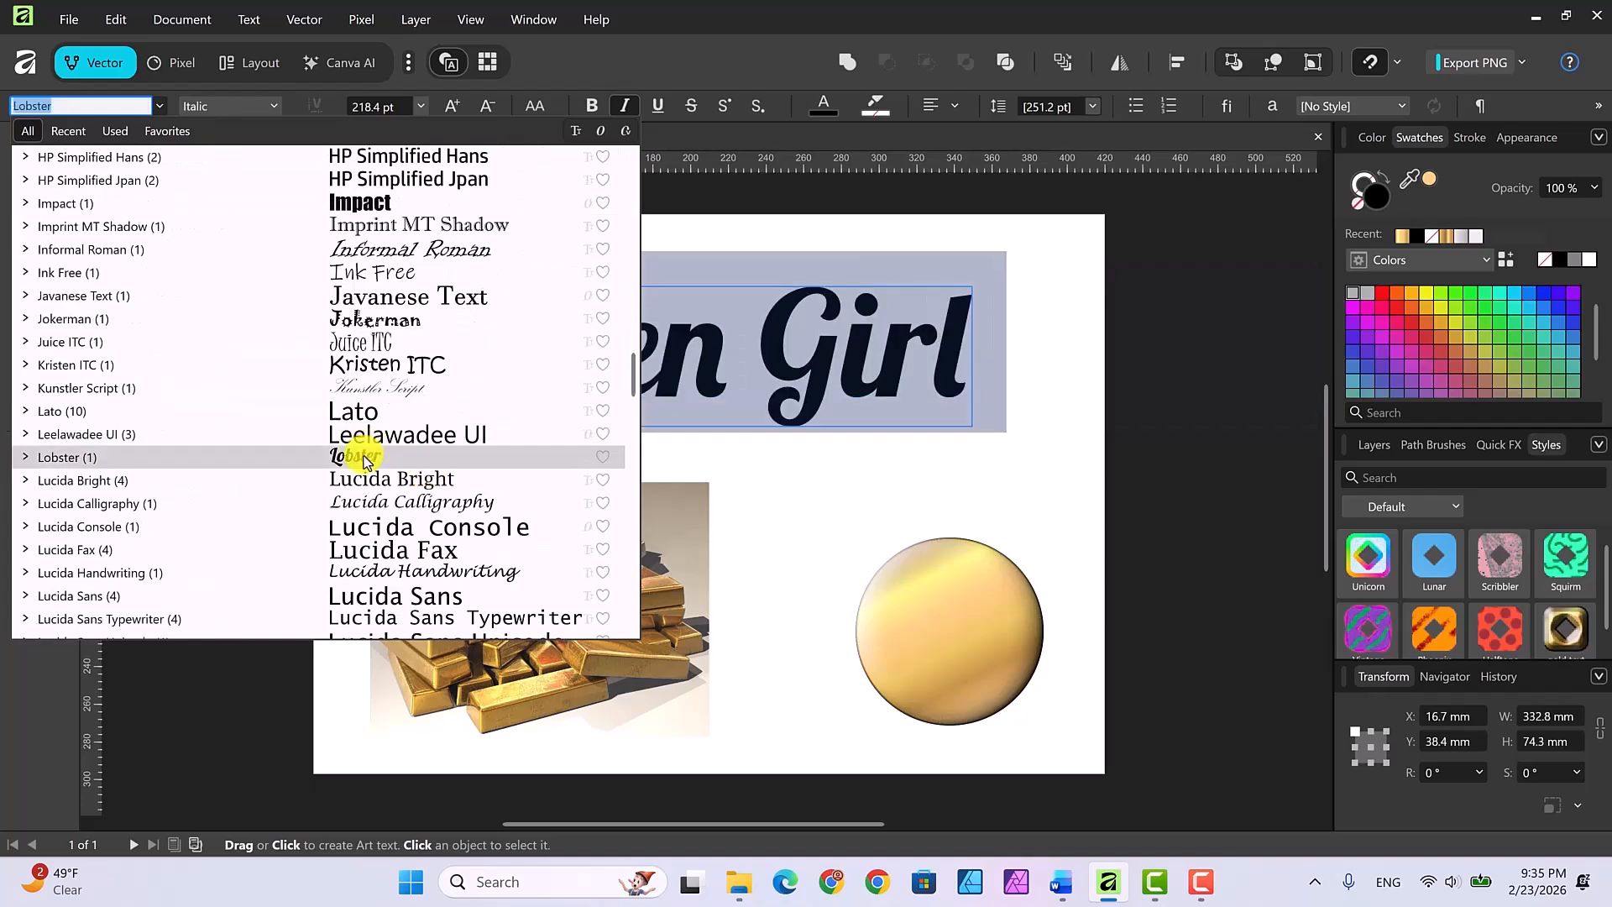
pyautogui.click(355, 458)
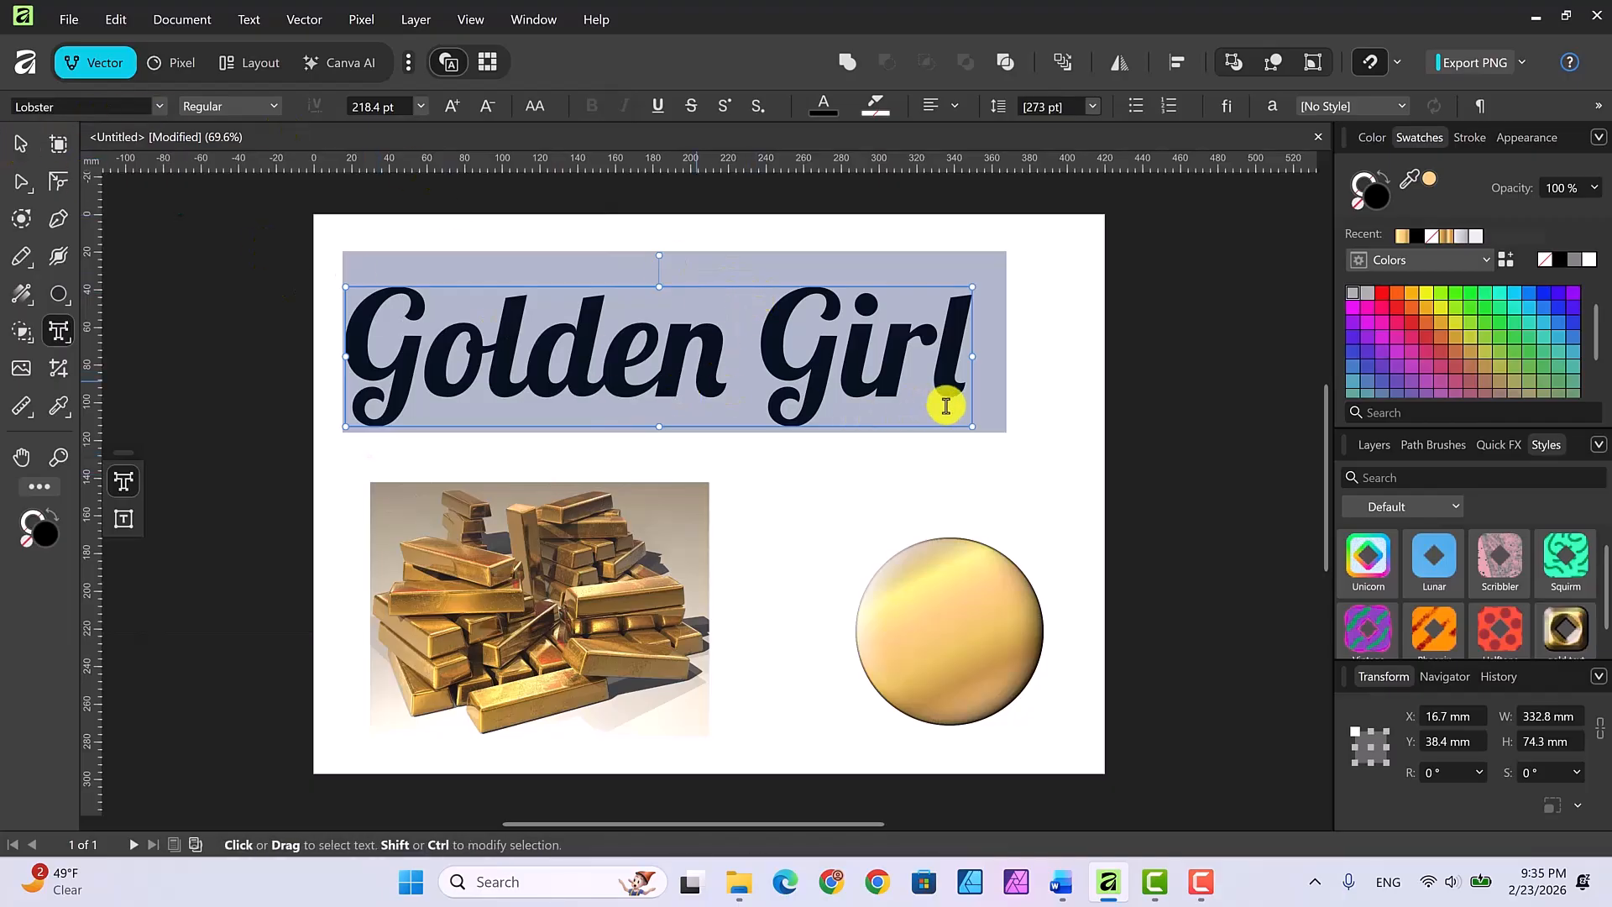
# Step: Enlarge the "Golden Girl" lettering proportionally to about 371 mm wide and shift it right to about X 30 mm
pyautogui.moveTo(973, 428); pyautogui.dragTo(1044, 437)
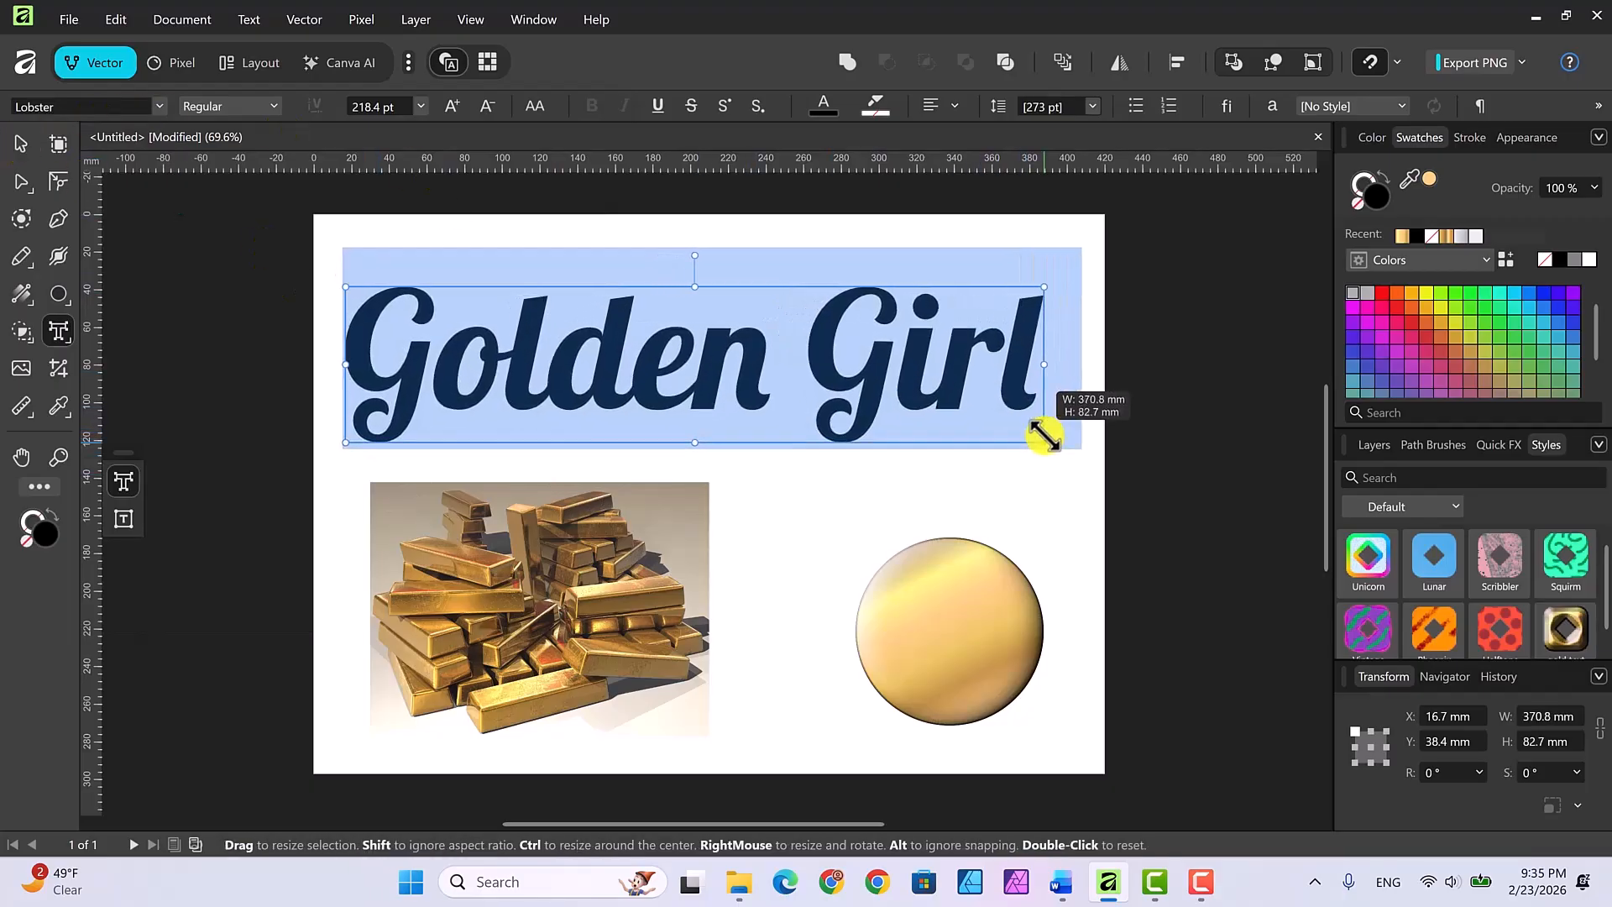
pyautogui.click(20, 141)
pyautogui.moveTo(708, 311); pyautogui.dragTo(733, 309)
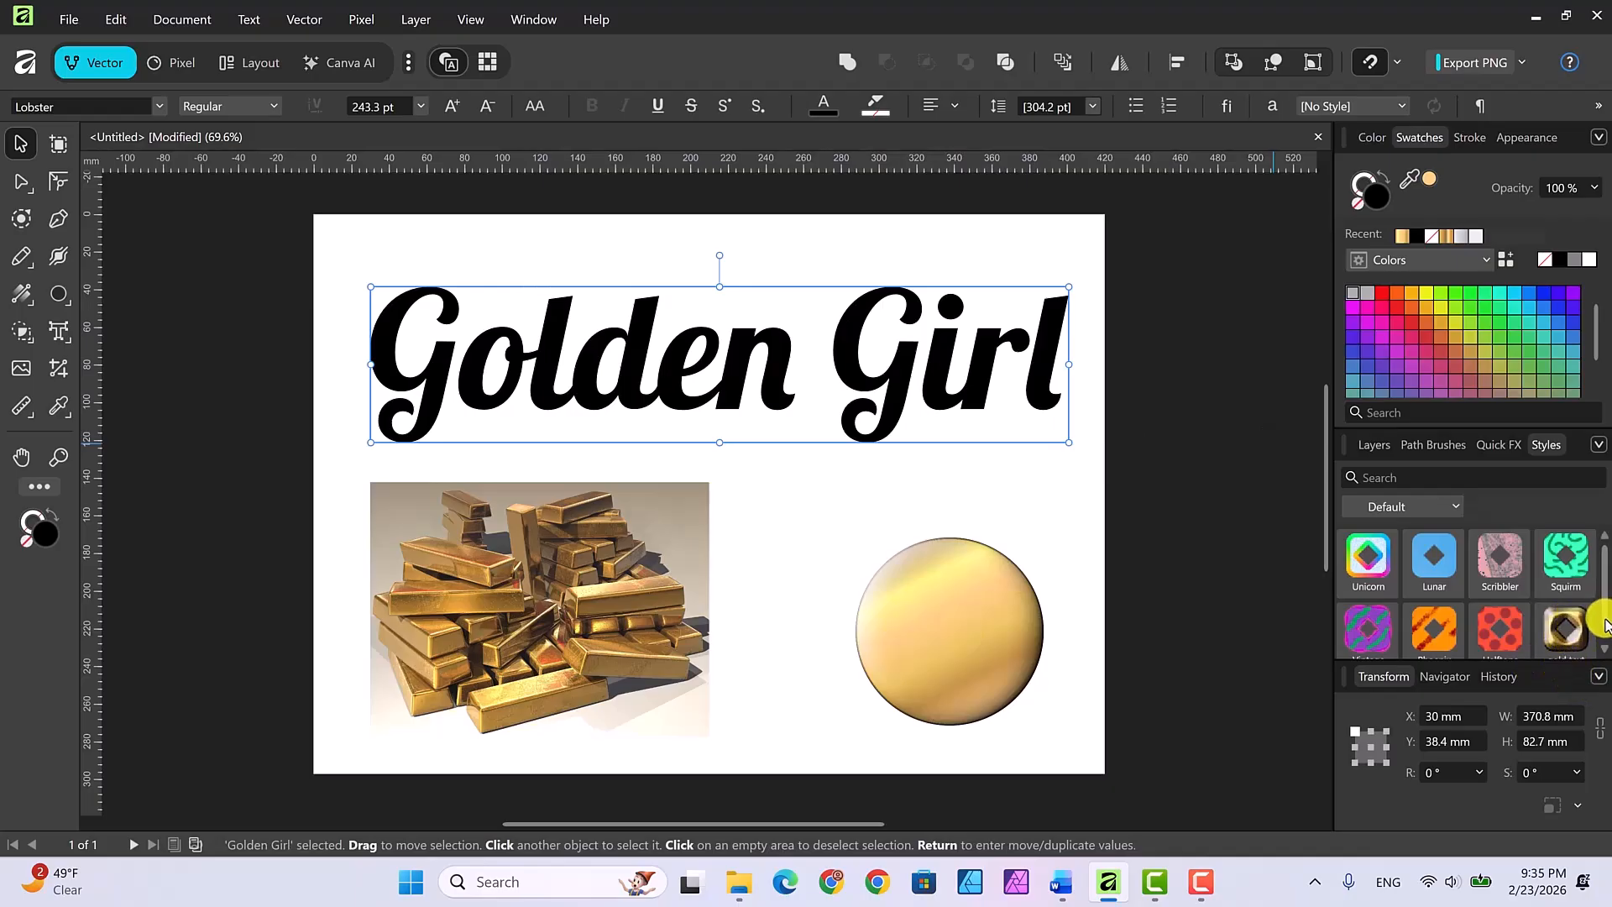
# Step: Apply the saved "gold text" style to the "Golden Girl" lettering
pyautogui.scroll(-1, 1605, 625)
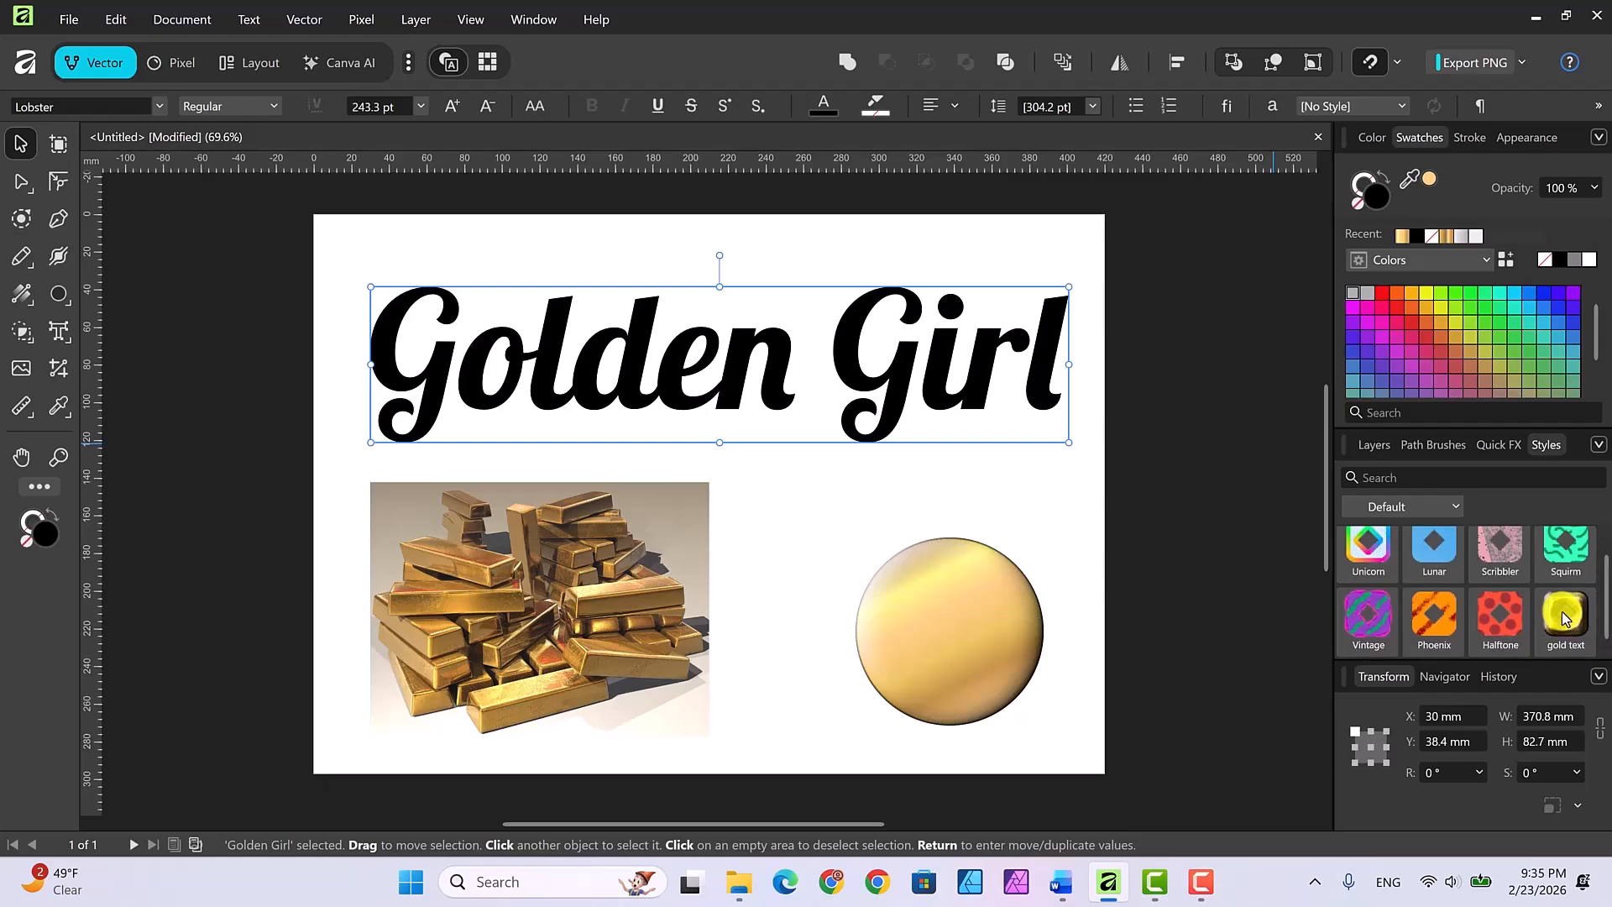
pyautogui.moveTo(1563, 619); pyautogui.dragTo(889, 364)
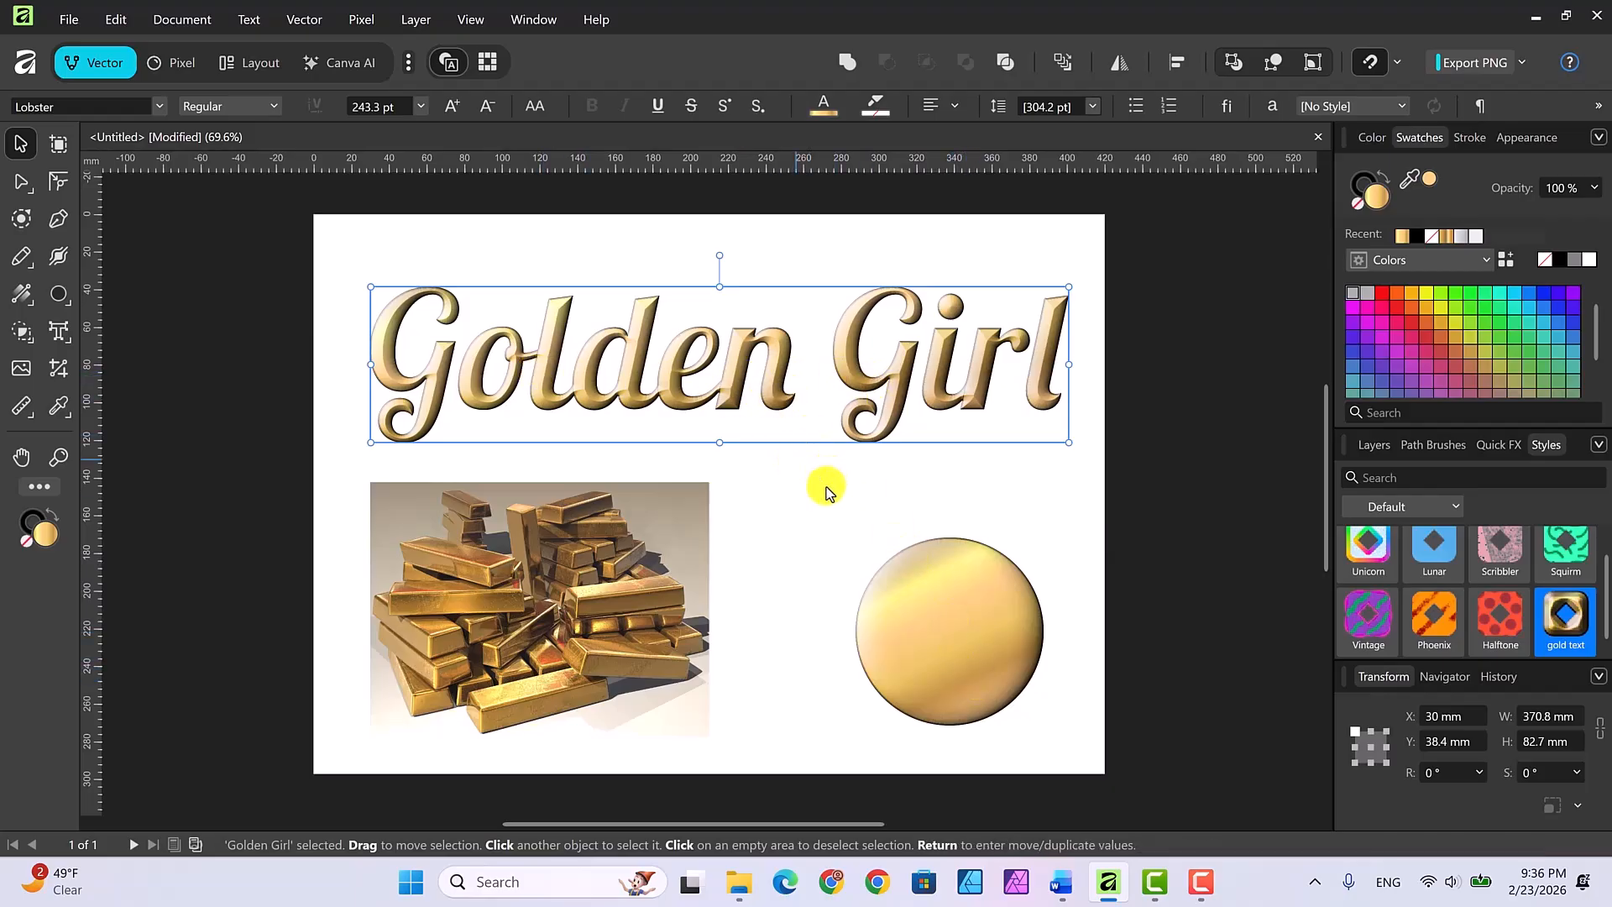
# Step: Recolor the first stop of the circle's gradient fill to pale yellow FFFFA6 sampled from the gold bars photo, and deselect the circle
pyautogui.click(959, 625)
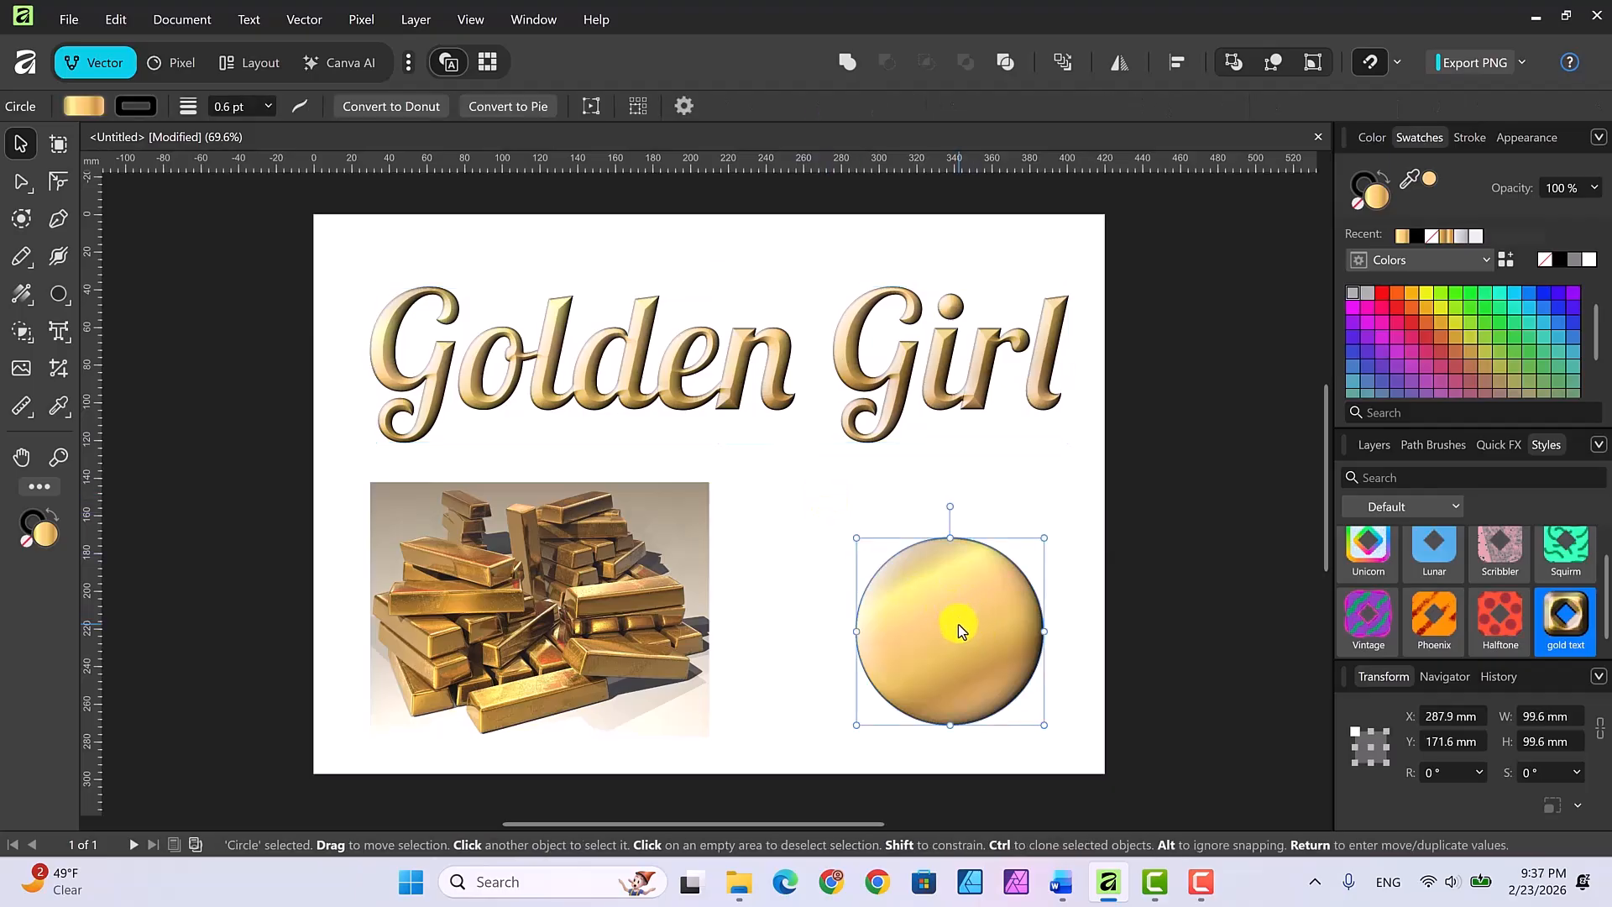
pyautogui.click(22, 293)
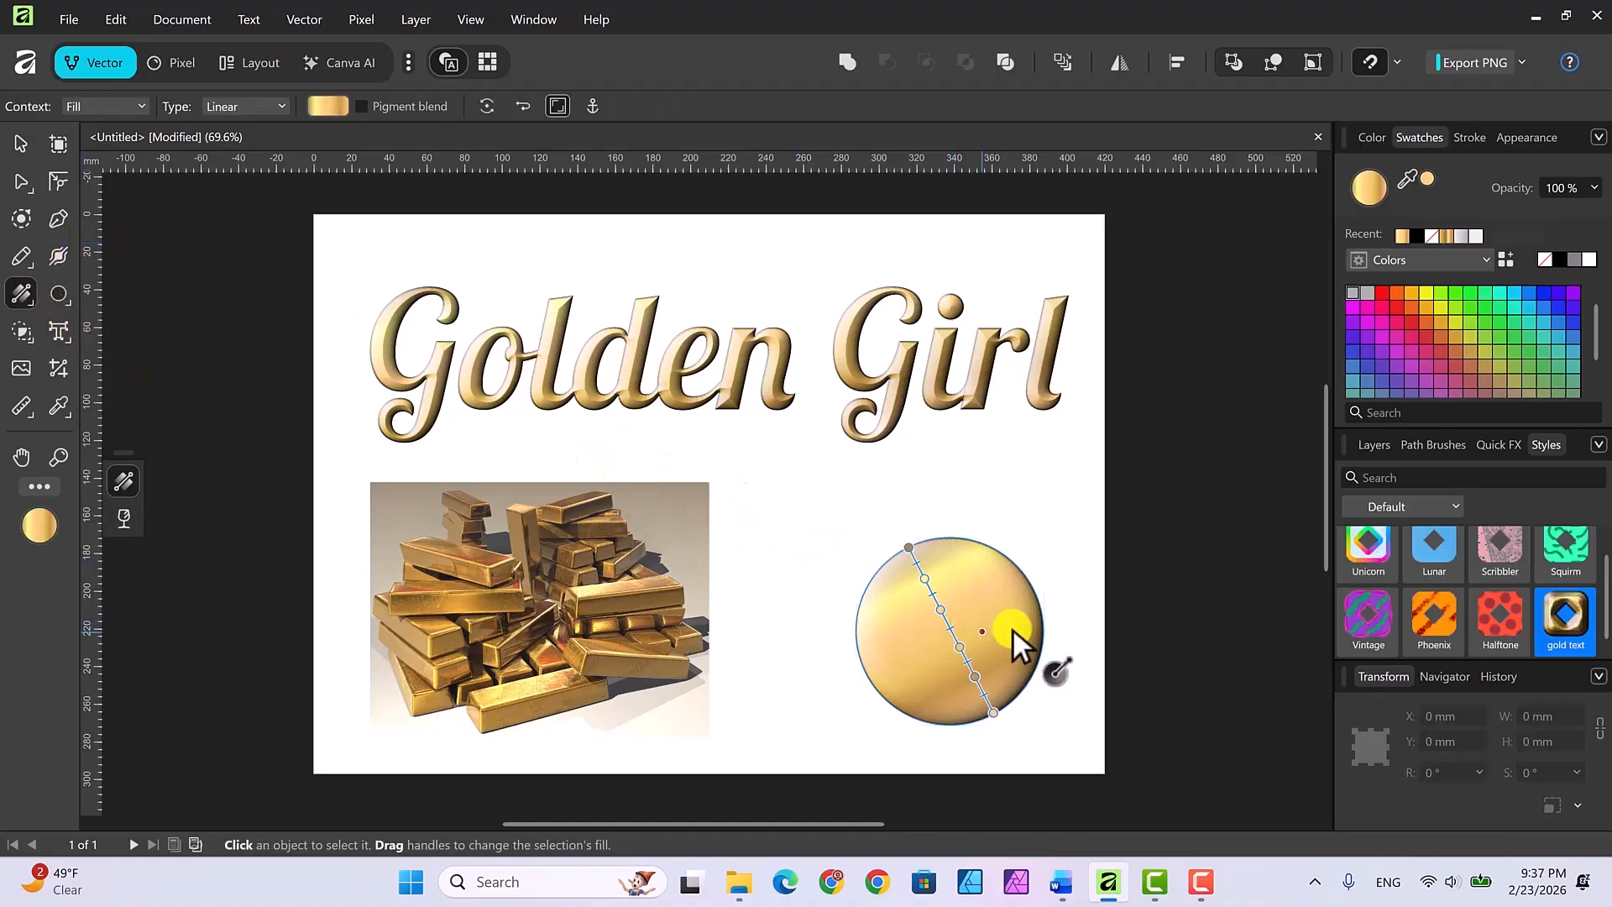
pyautogui.click(319, 107)
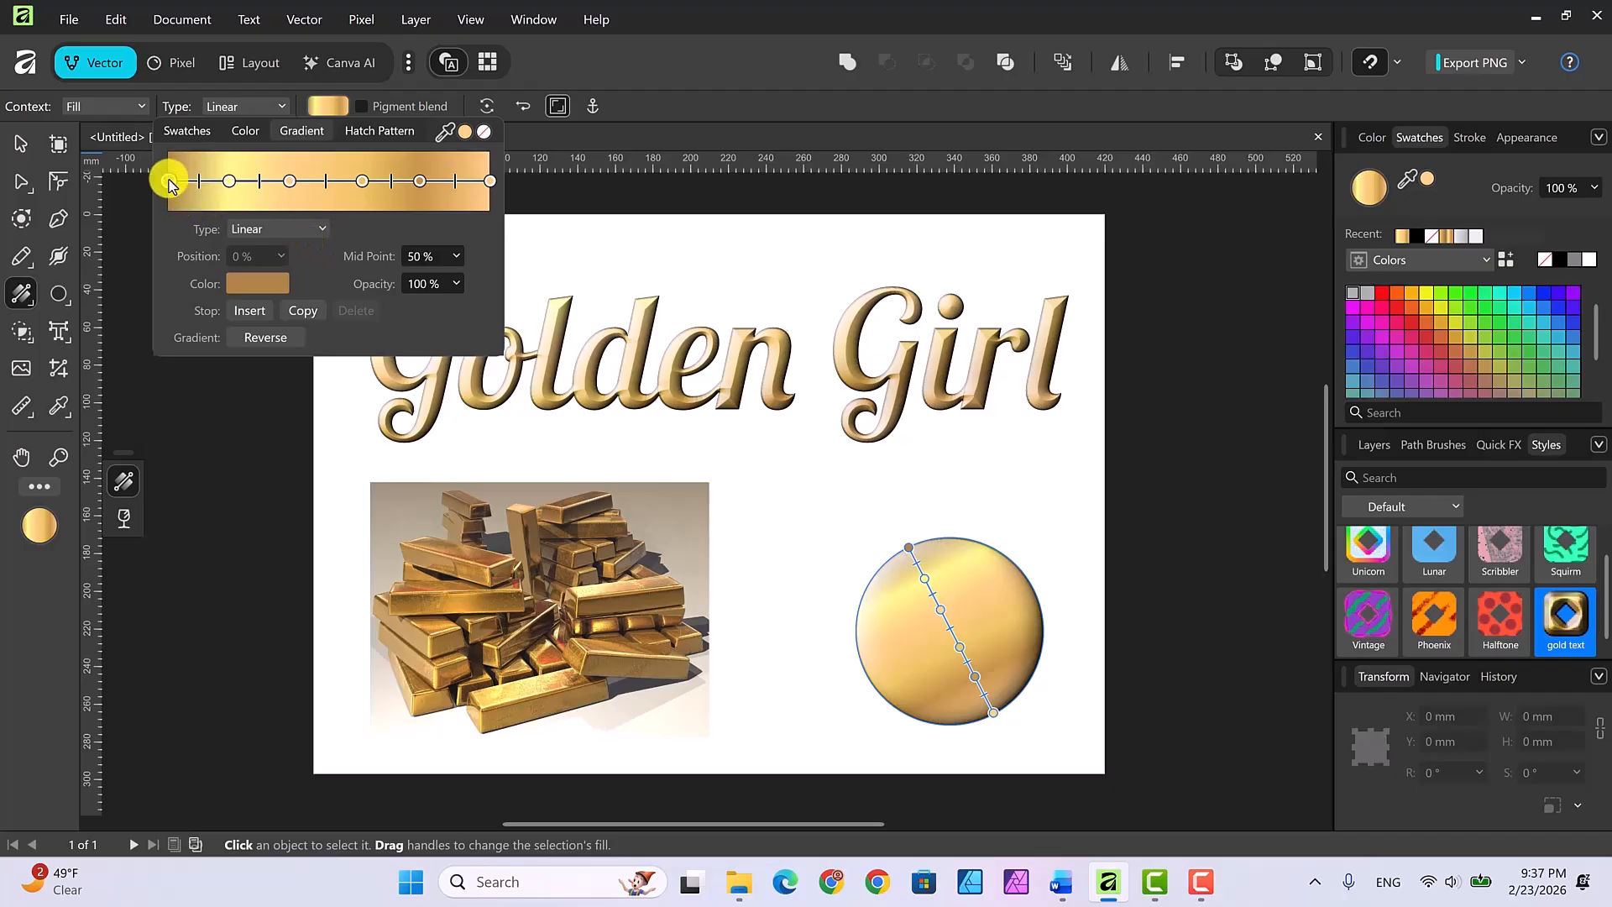
pyautogui.click(255, 284)
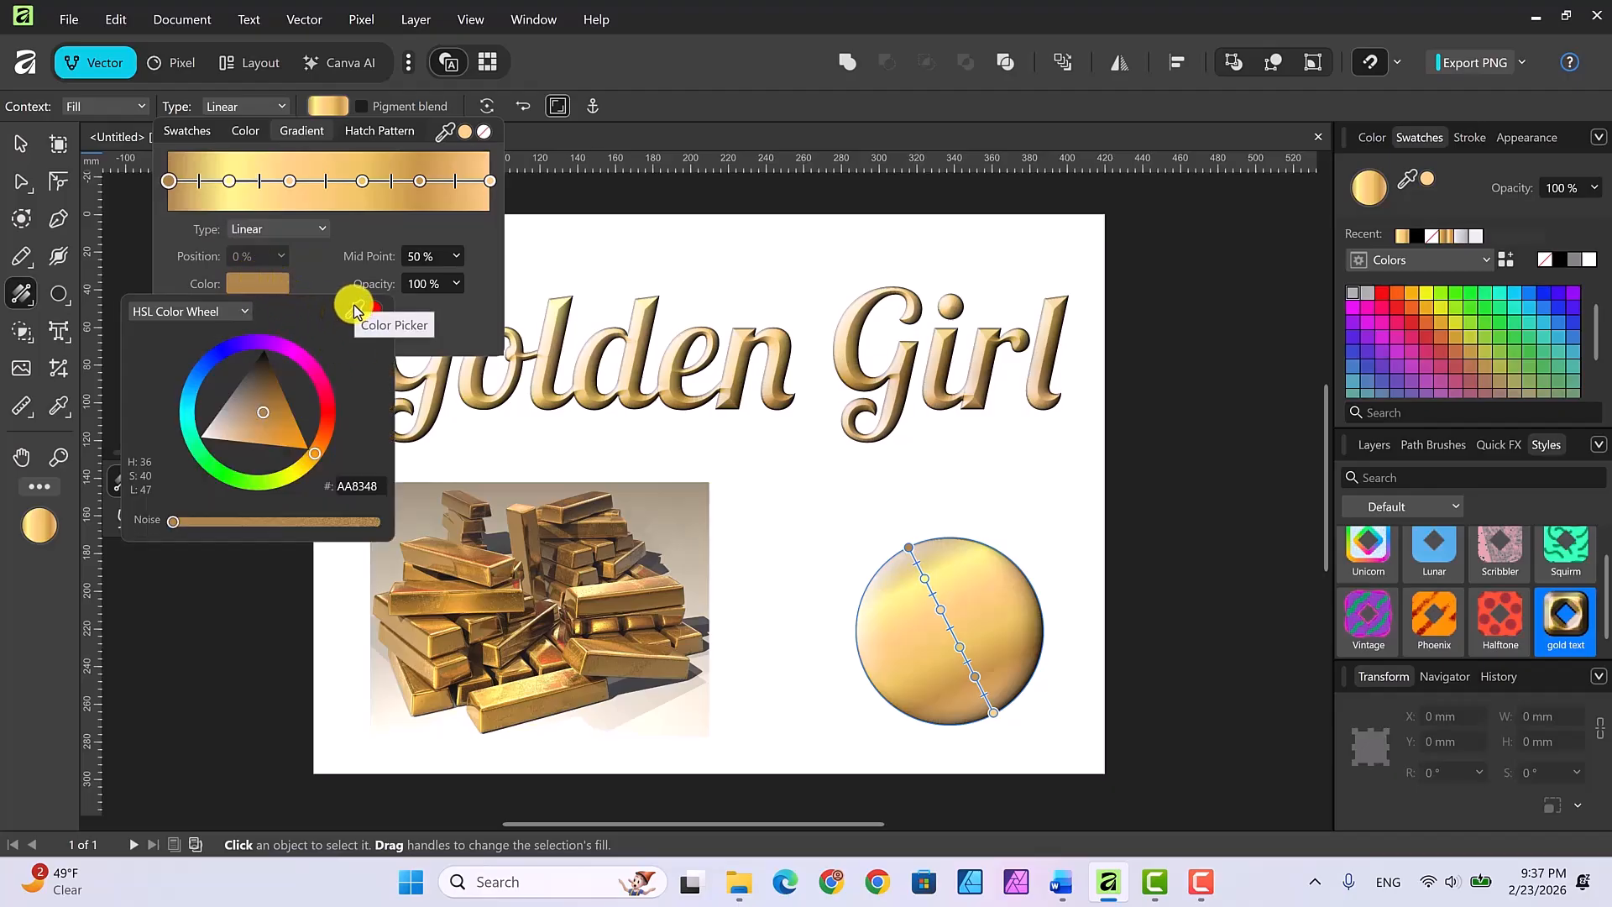
pyautogui.moveTo(354, 310); pyautogui.dragTo(581, 585)
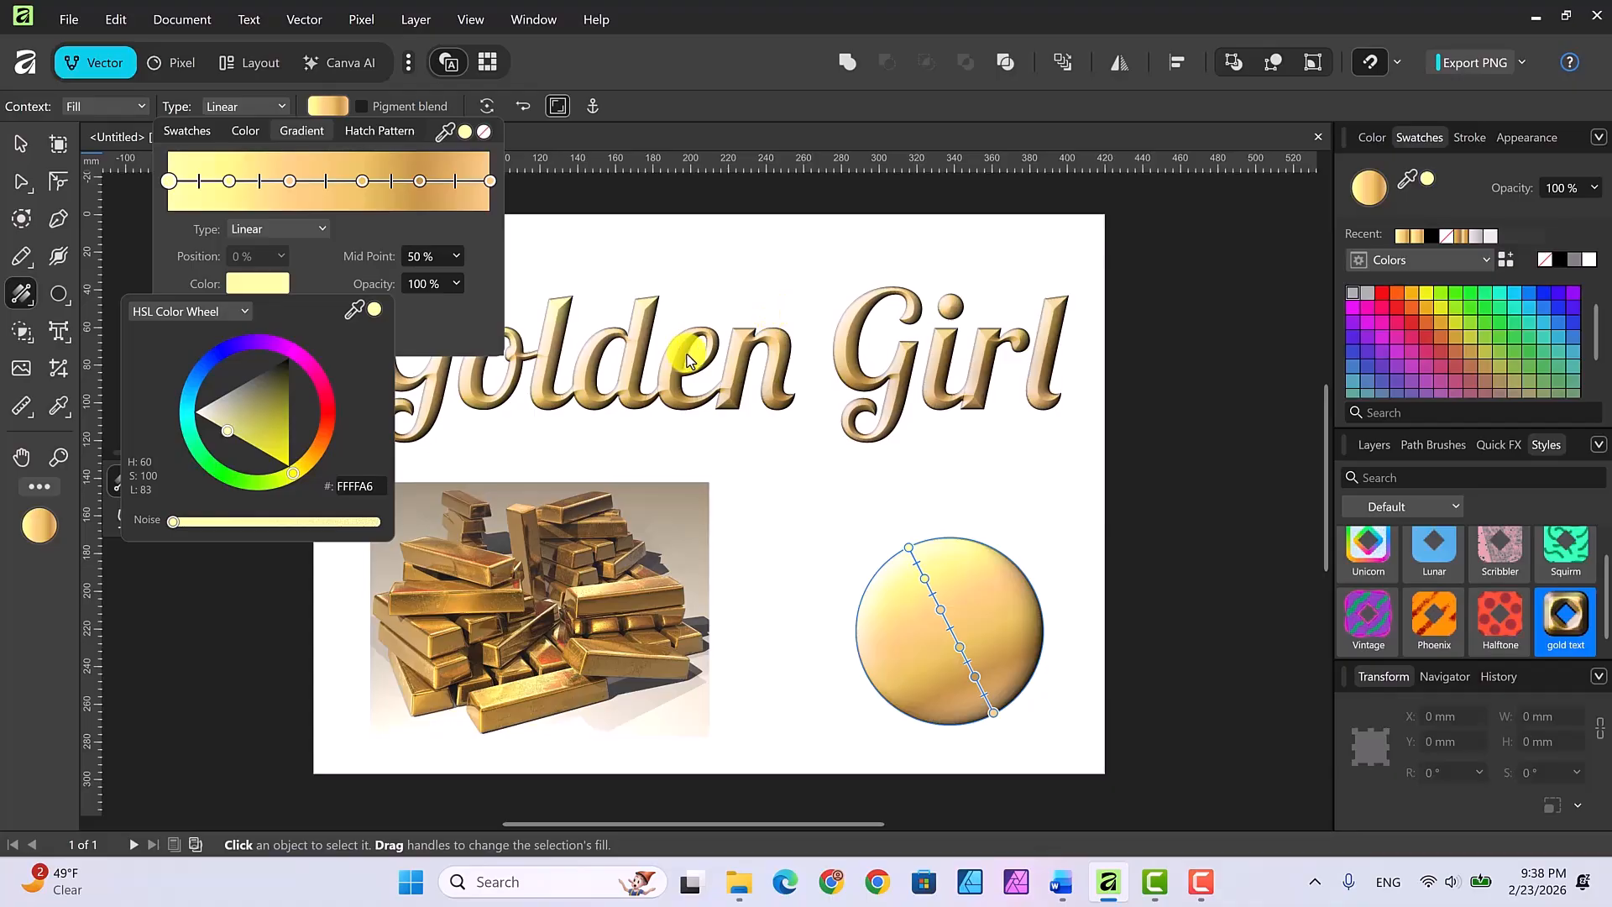
pyautogui.click(774, 473)
pyautogui.click(774, 474)
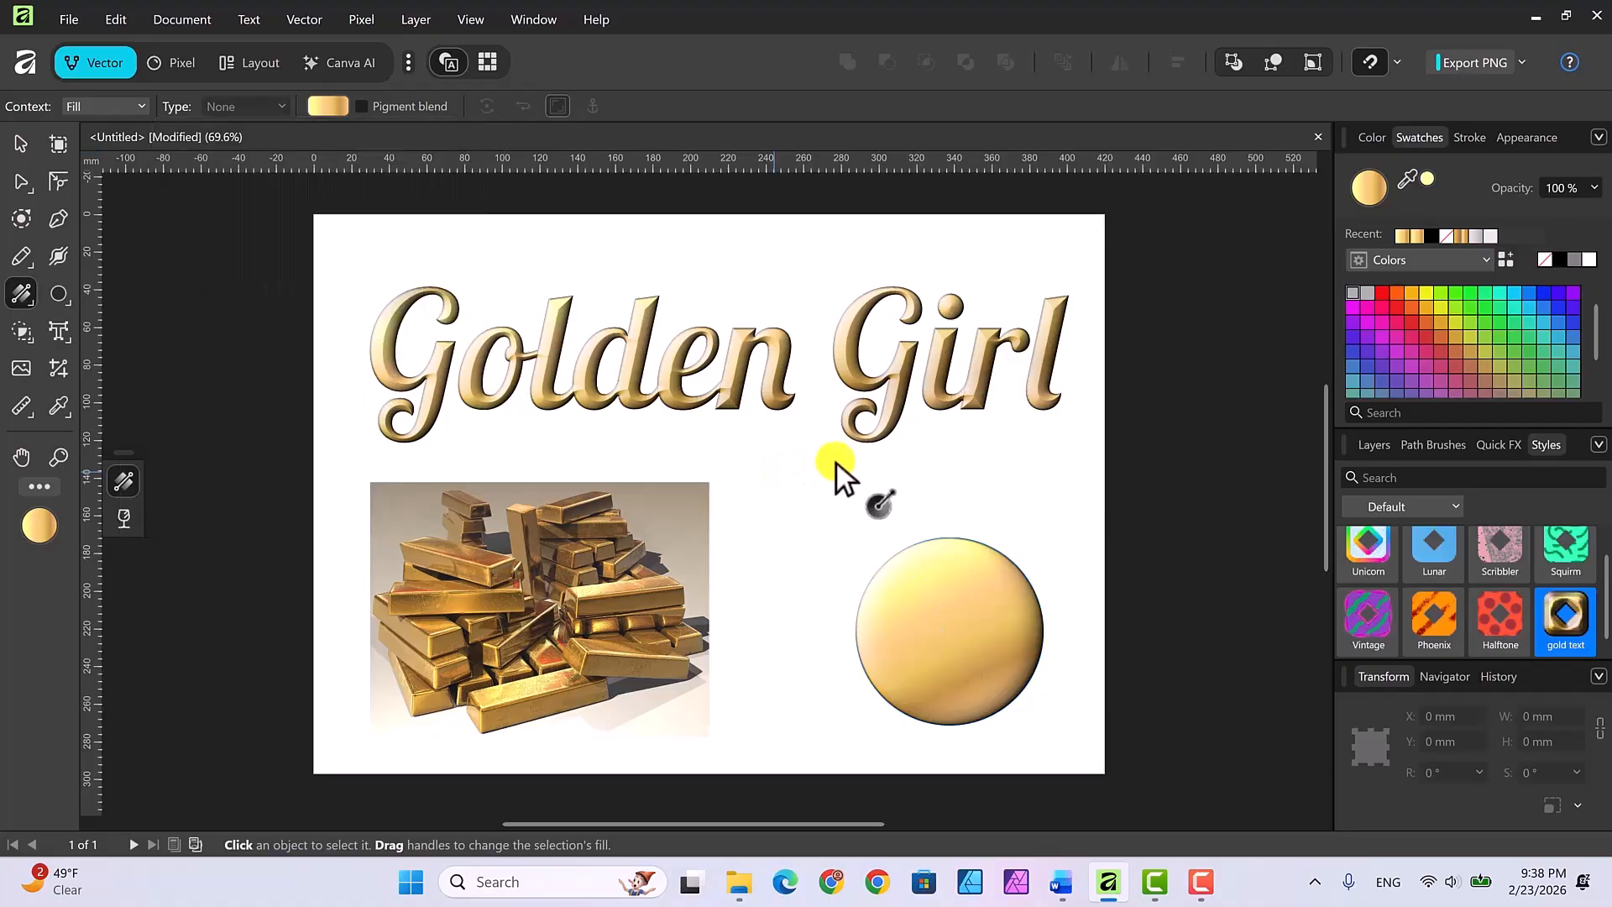
# Step: Create another reusable style from the recolored gold circle
pyautogui.click(19, 144)
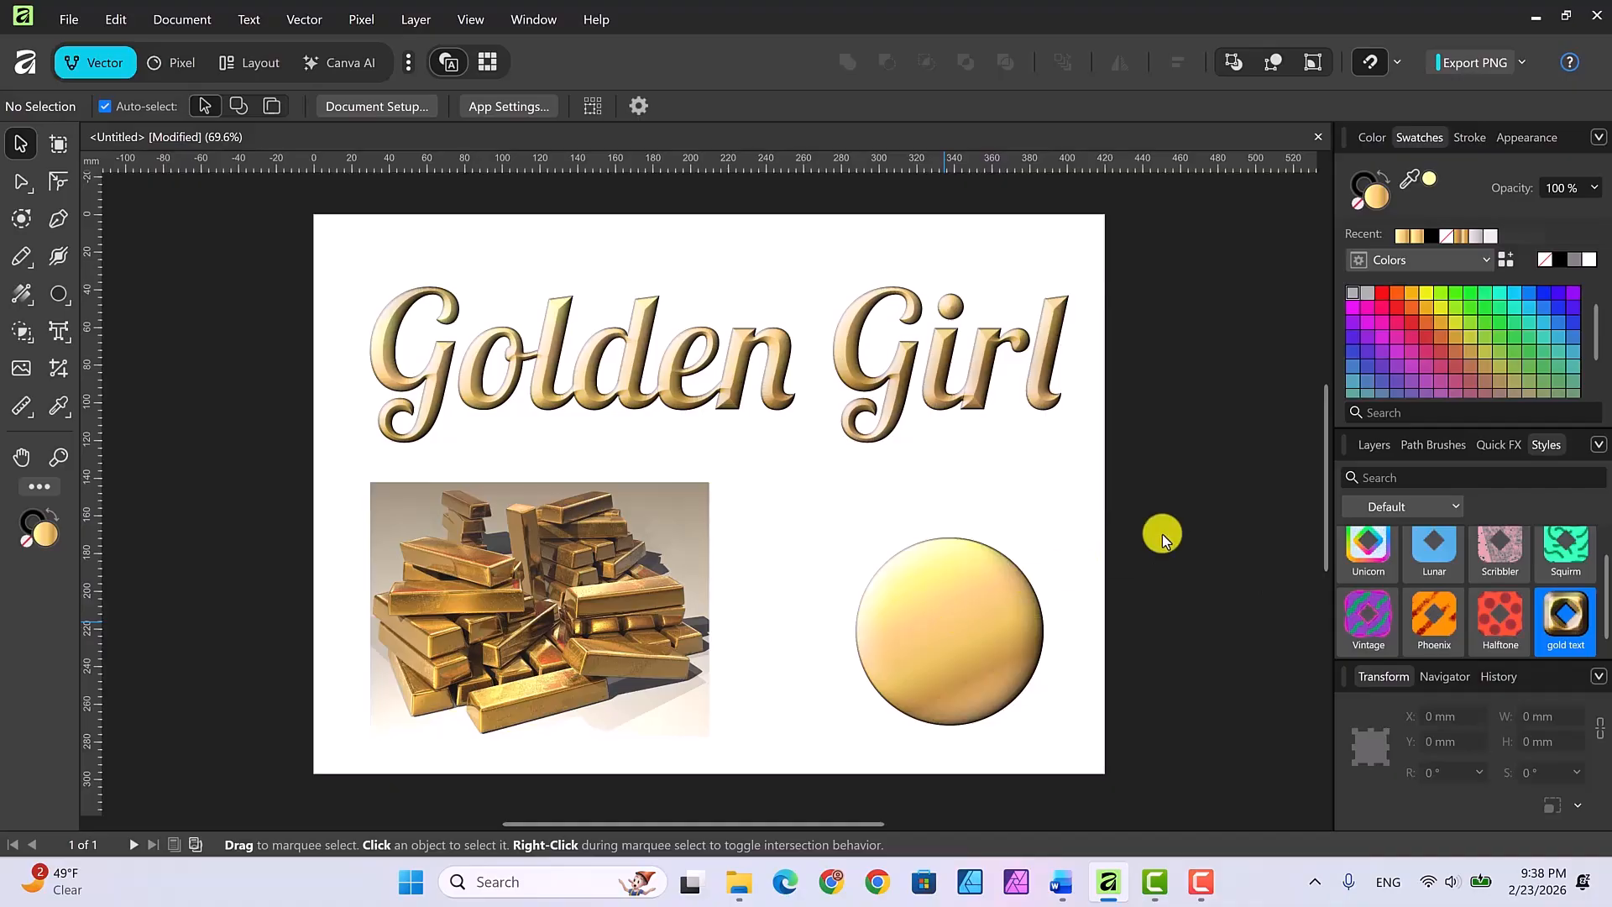
pyautogui.click(1374, 445)
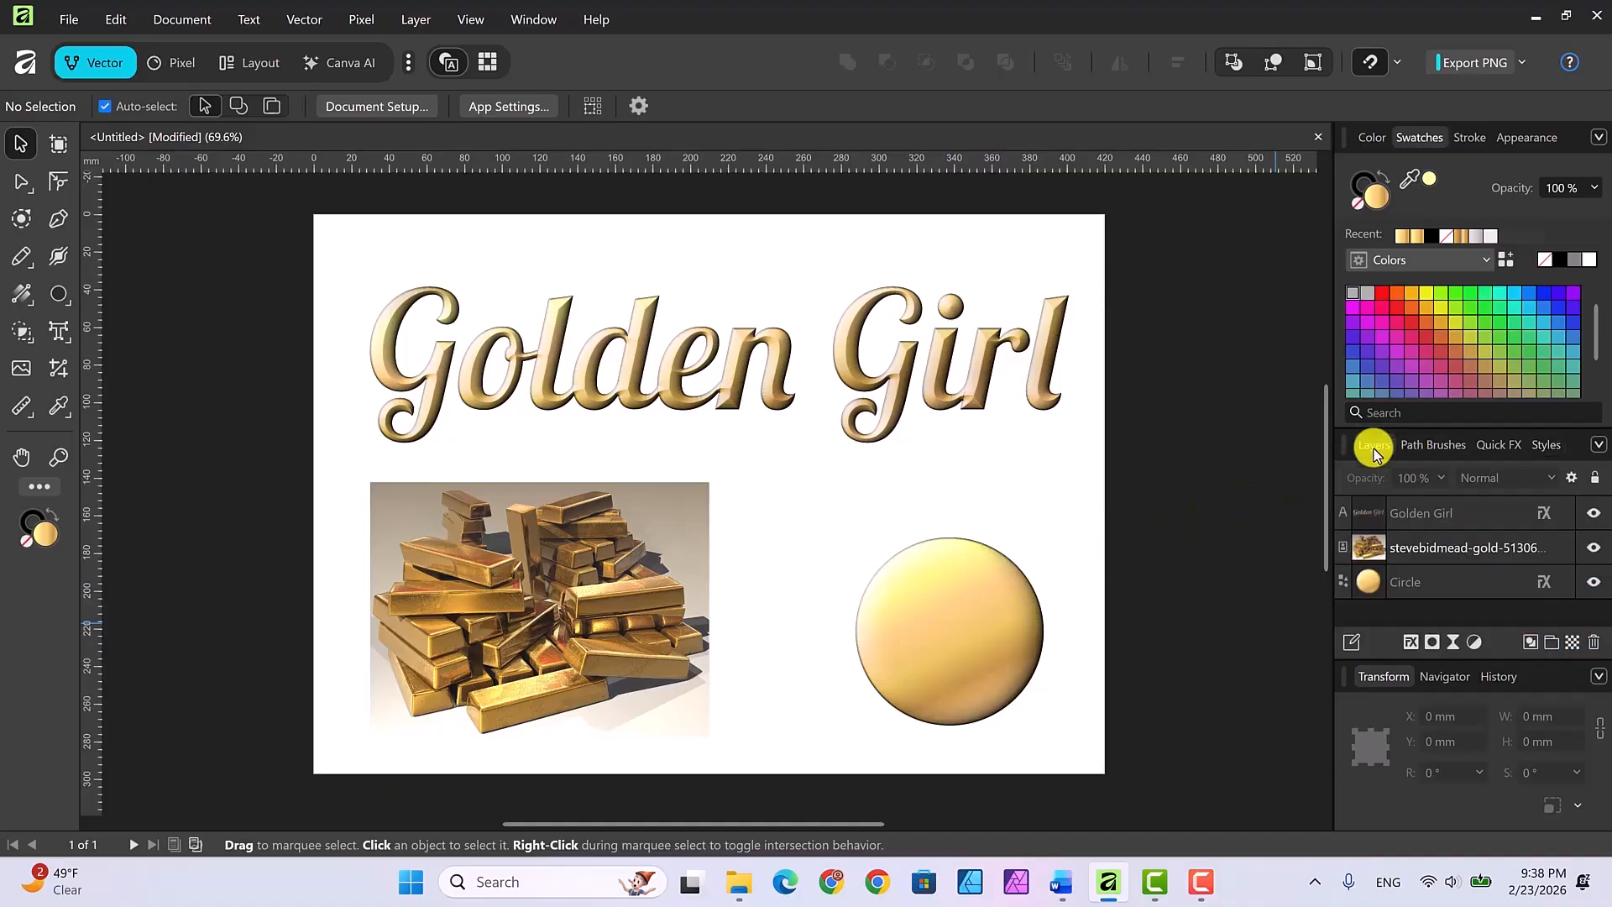
pyautogui.click(1435, 582)
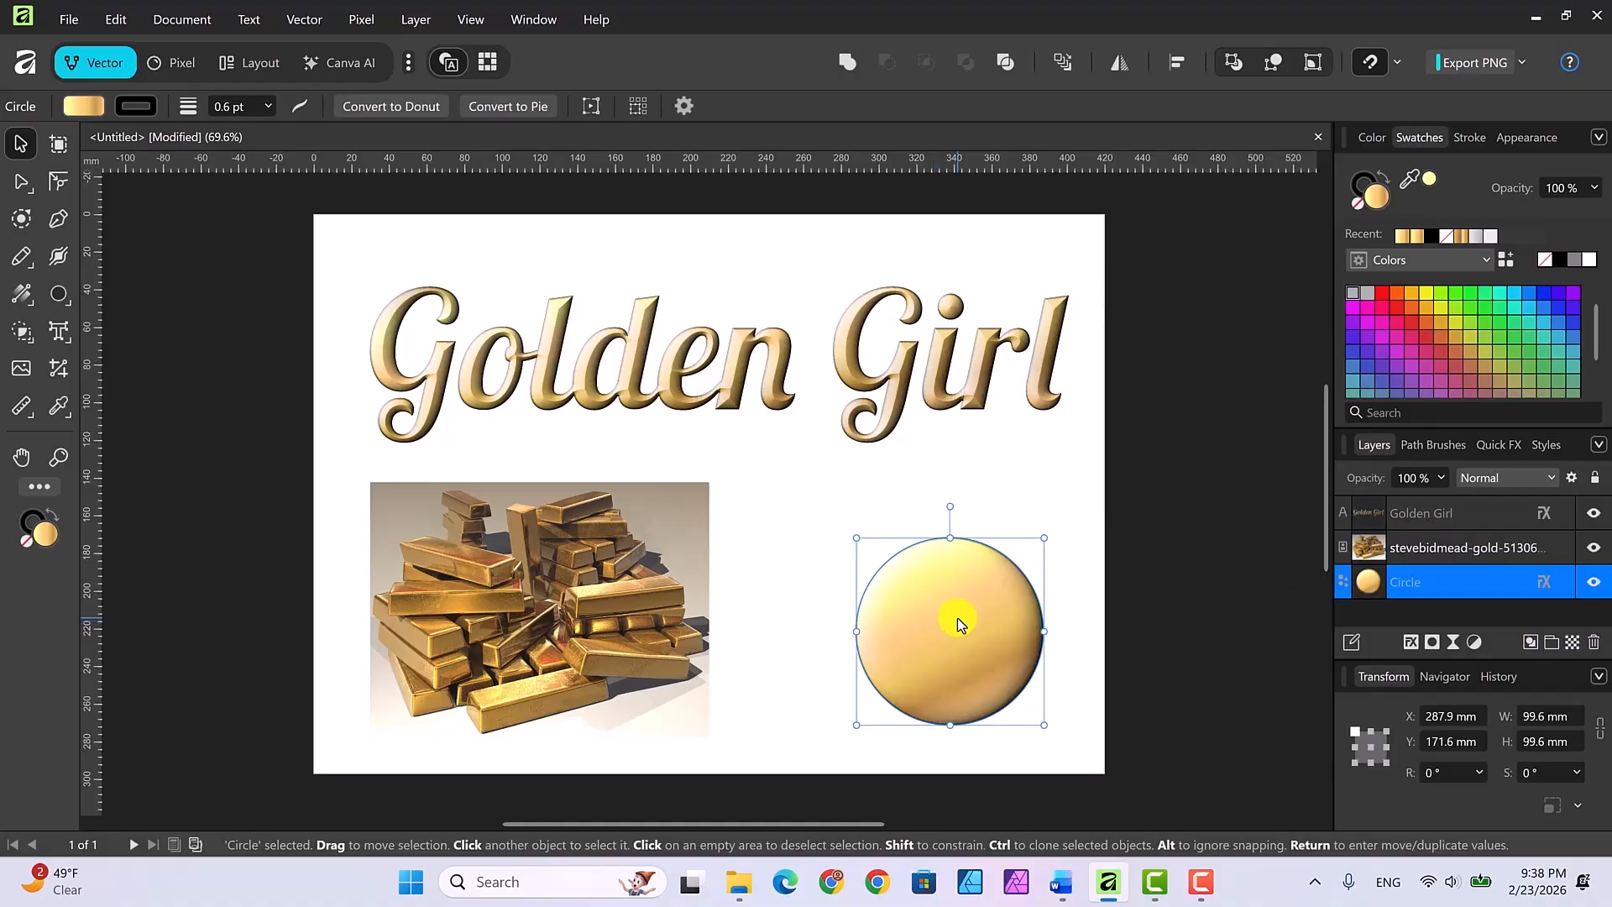
pyautogui.rightClick(957, 618)
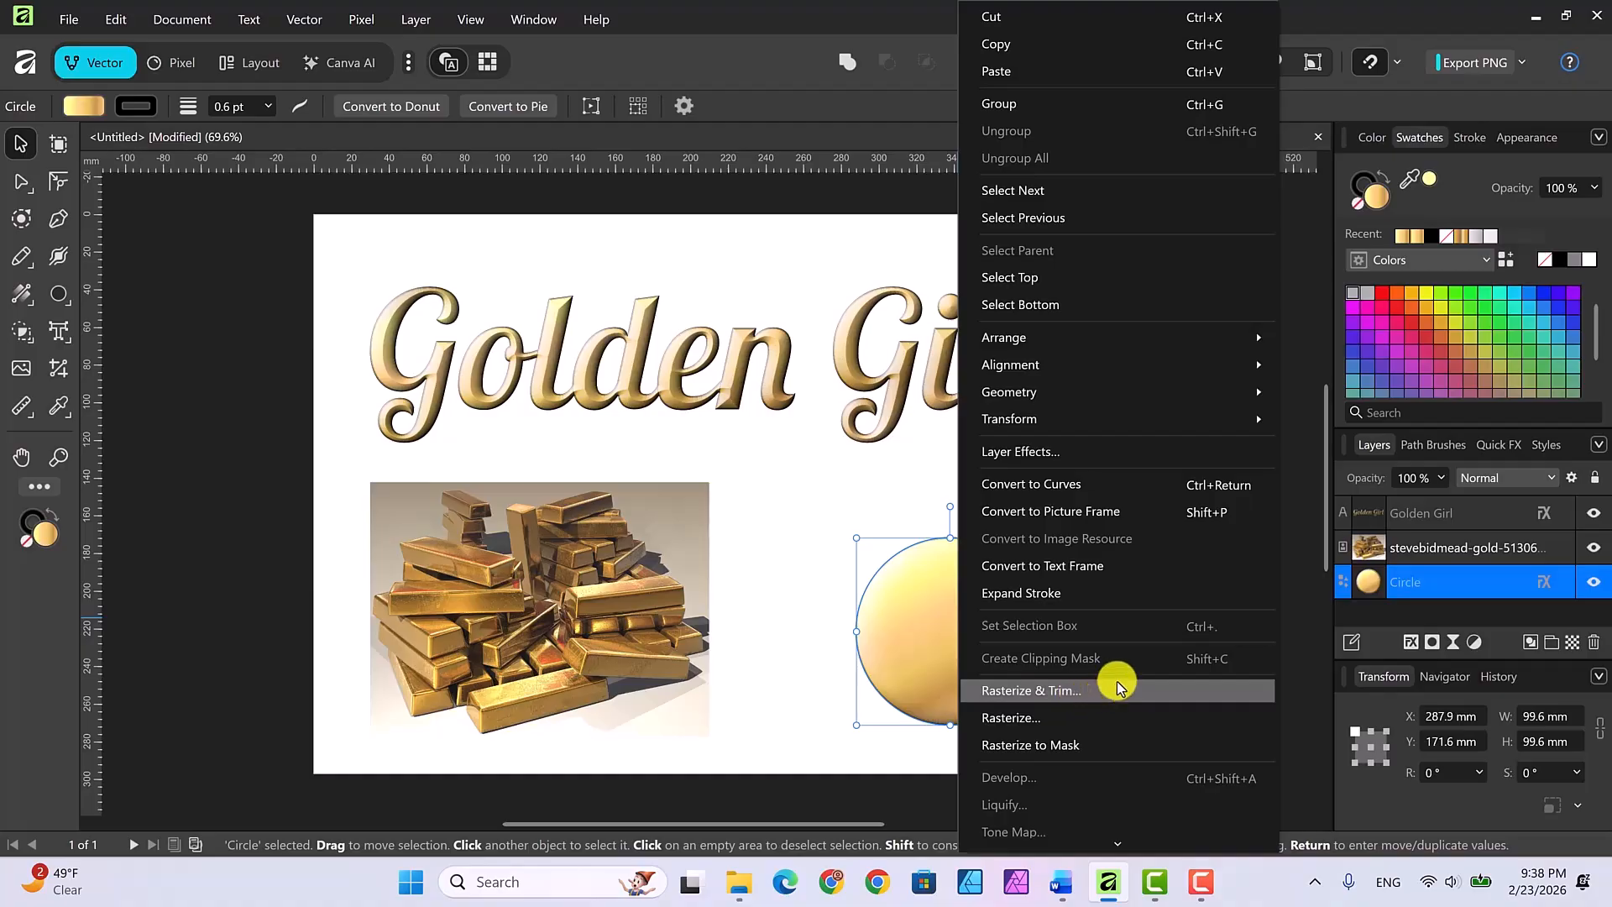
pyautogui.scroll(-2, 1119, 684)
pyautogui.scroll(-1, 1119, 688)
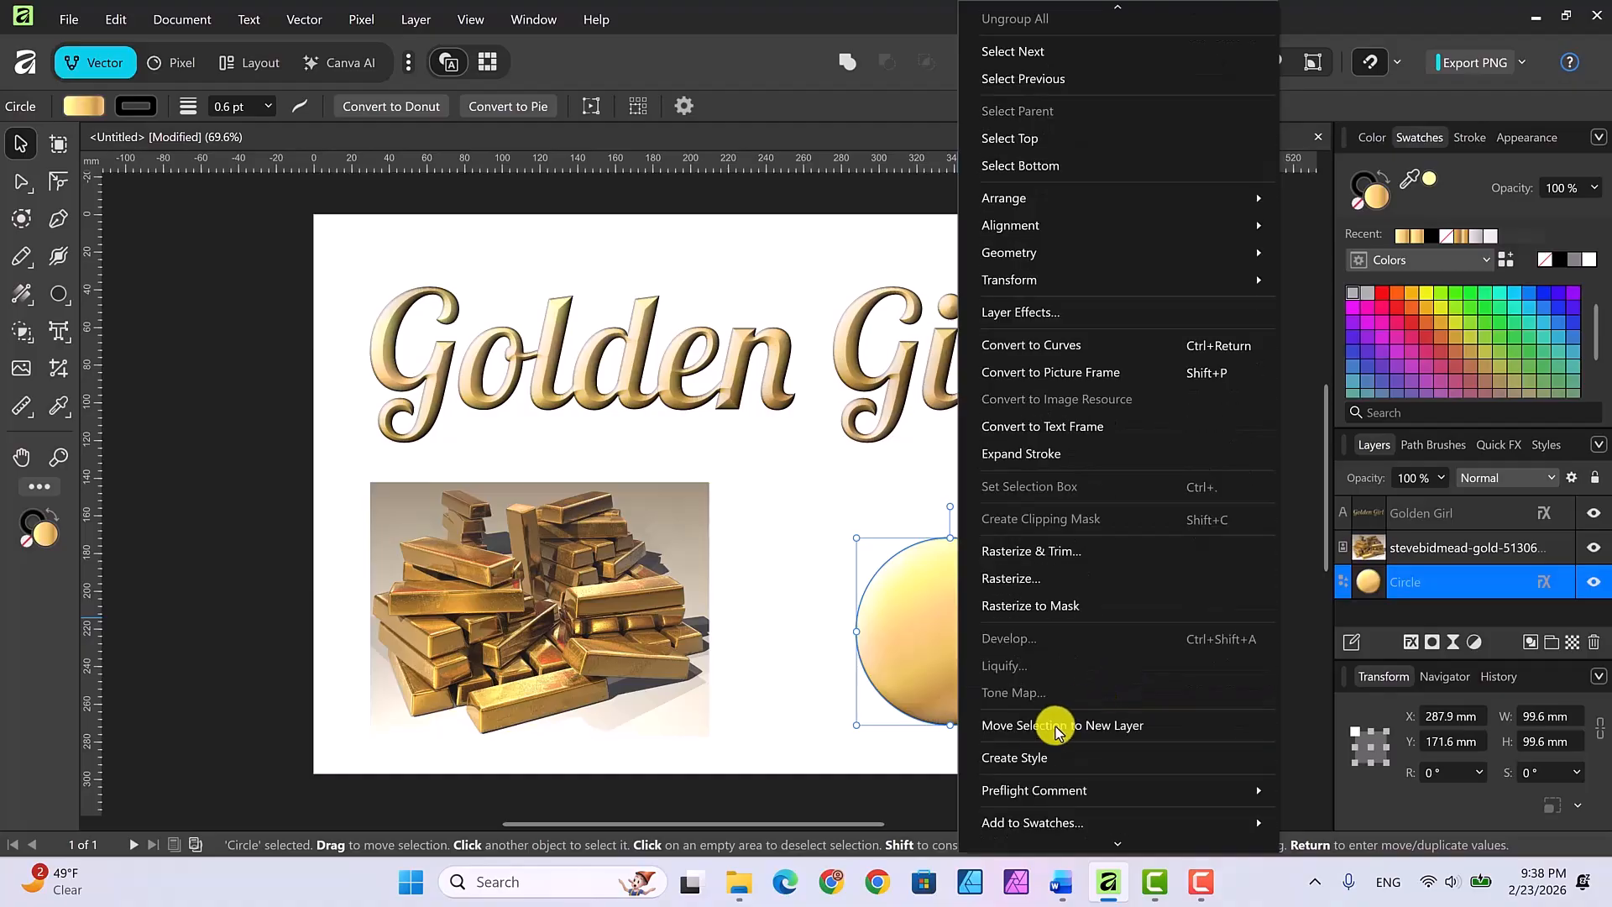
pyautogui.click(1041, 758)
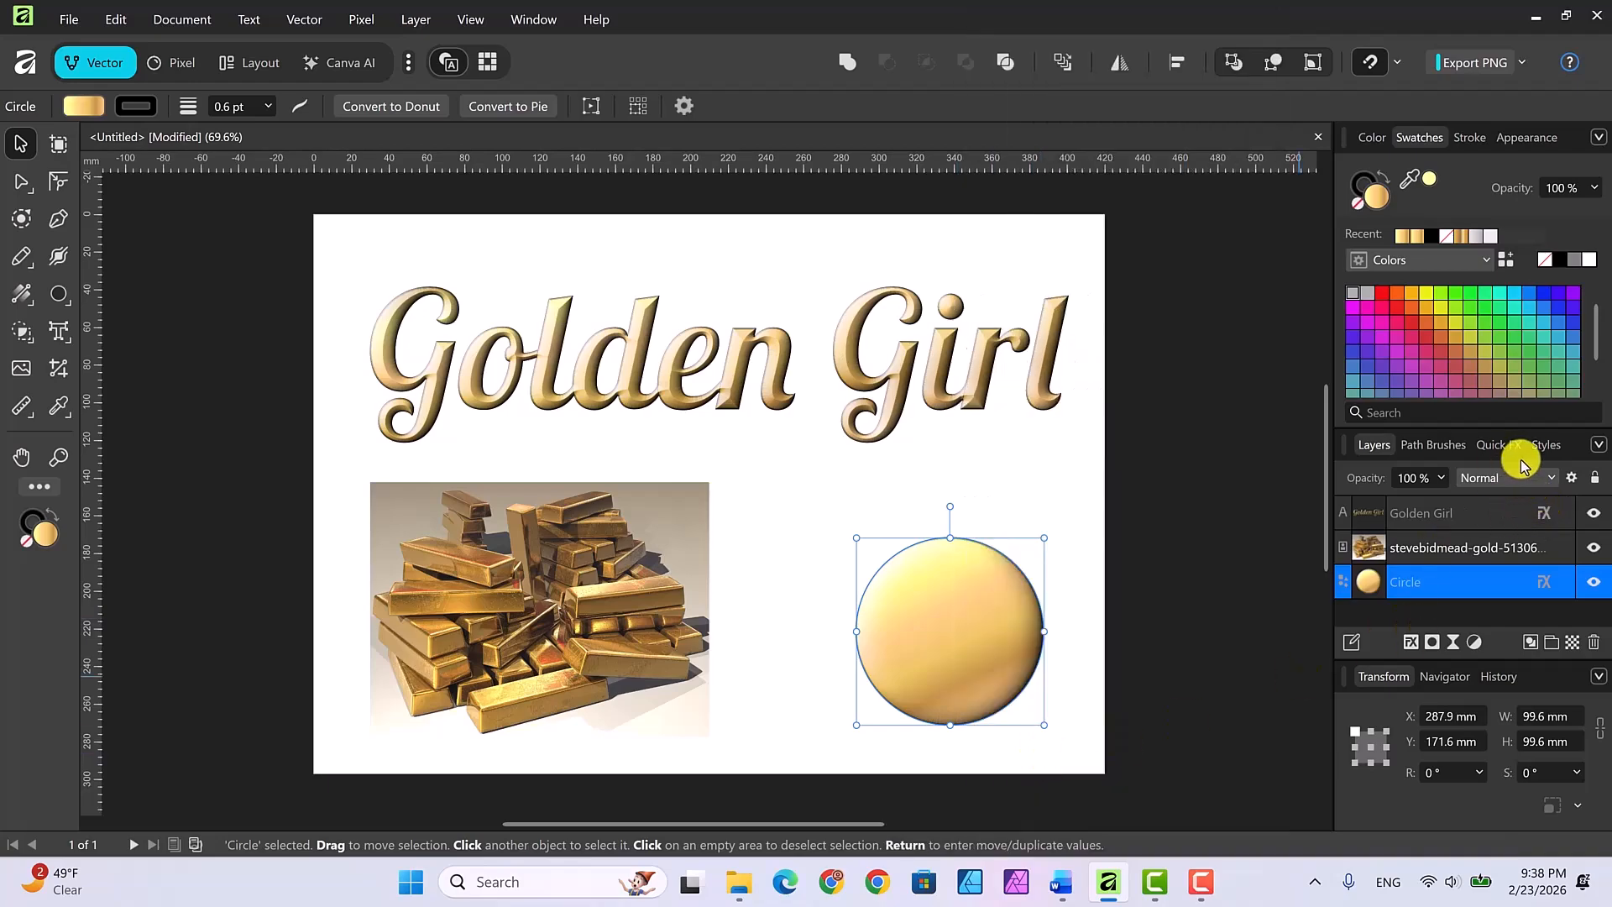
# Step: Apply the newly created circle style from the Default category to the "Golden Girl" lettering
pyautogui.click(1542, 445)
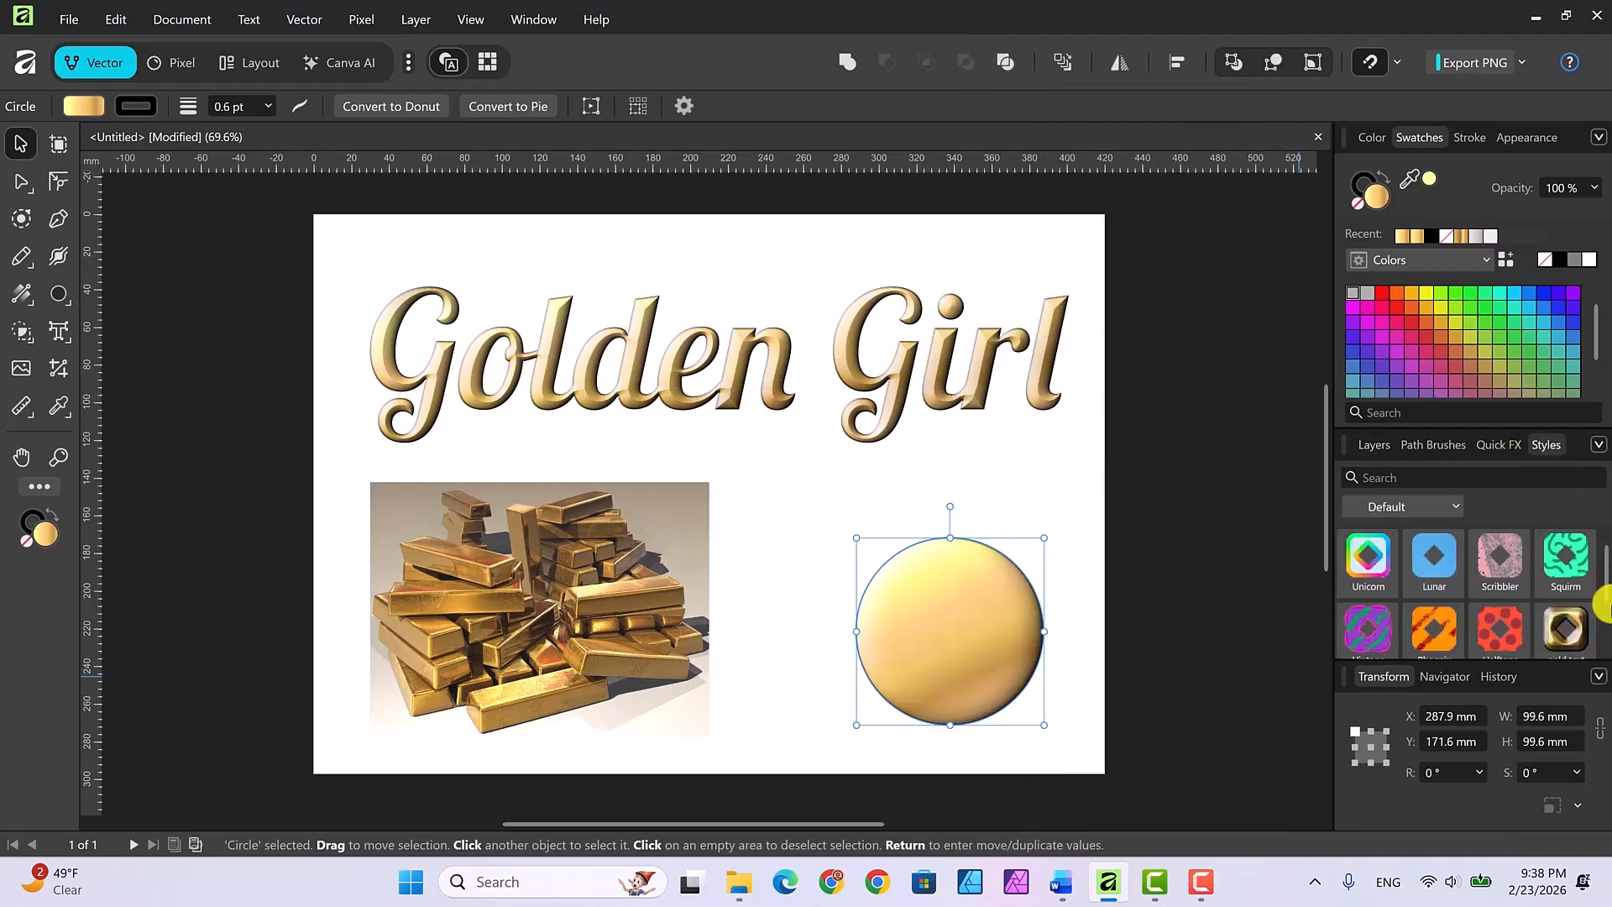
pyautogui.scroll(-2, 1604, 621)
pyautogui.scroll(-1, 1603, 621)
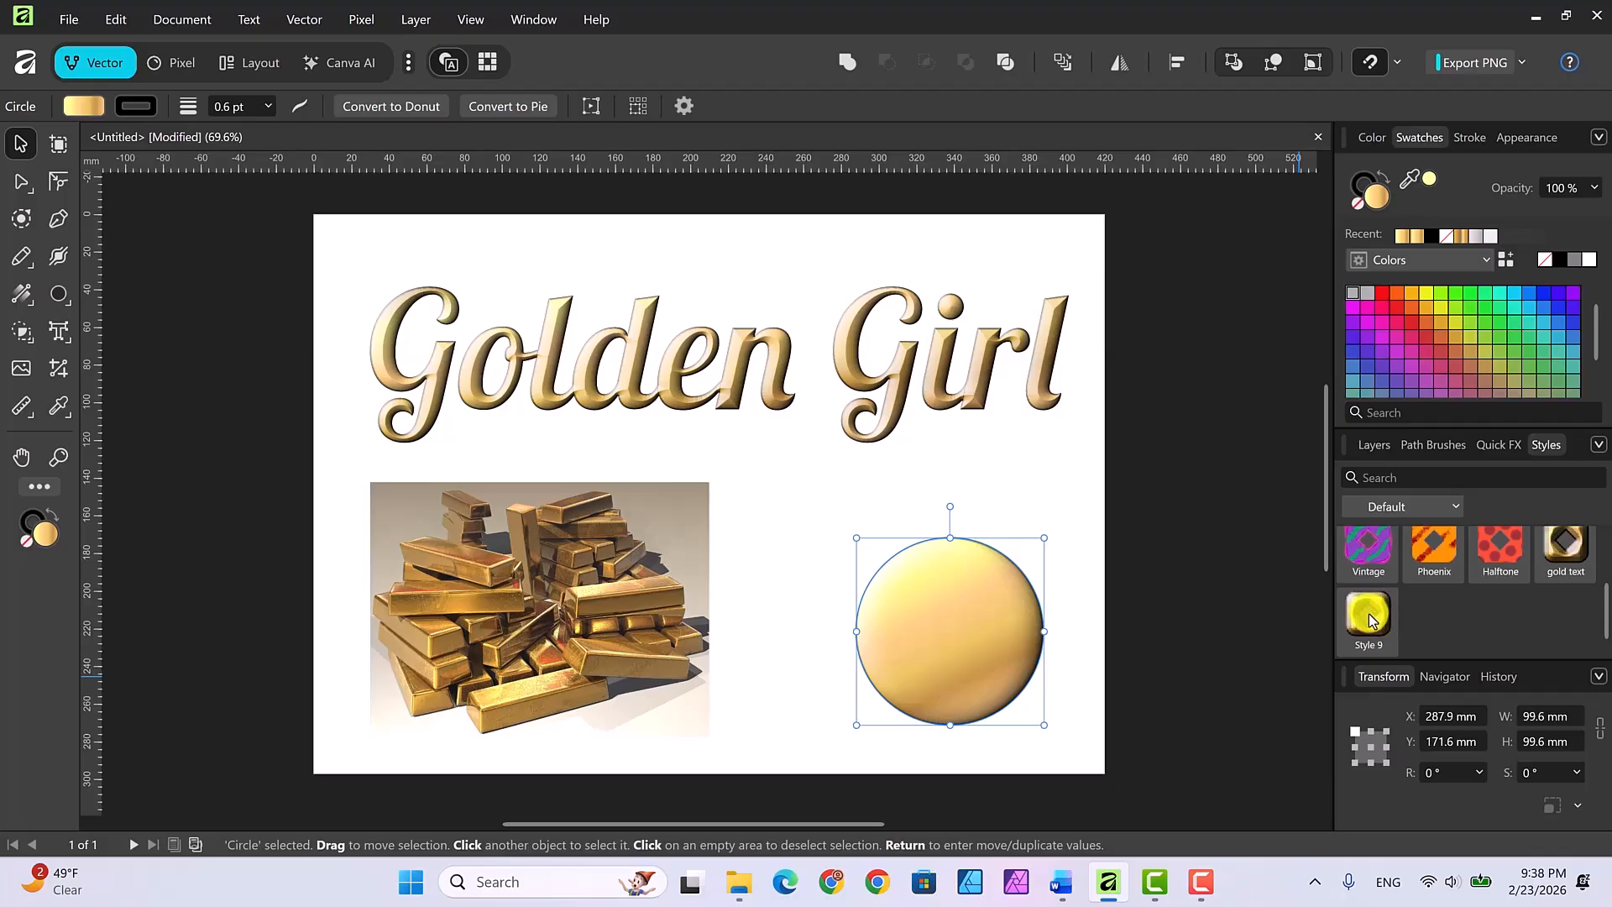
pyautogui.moveTo(1370, 622); pyautogui.dragTo(863, 370)
pyautogui.click(1006, 376)
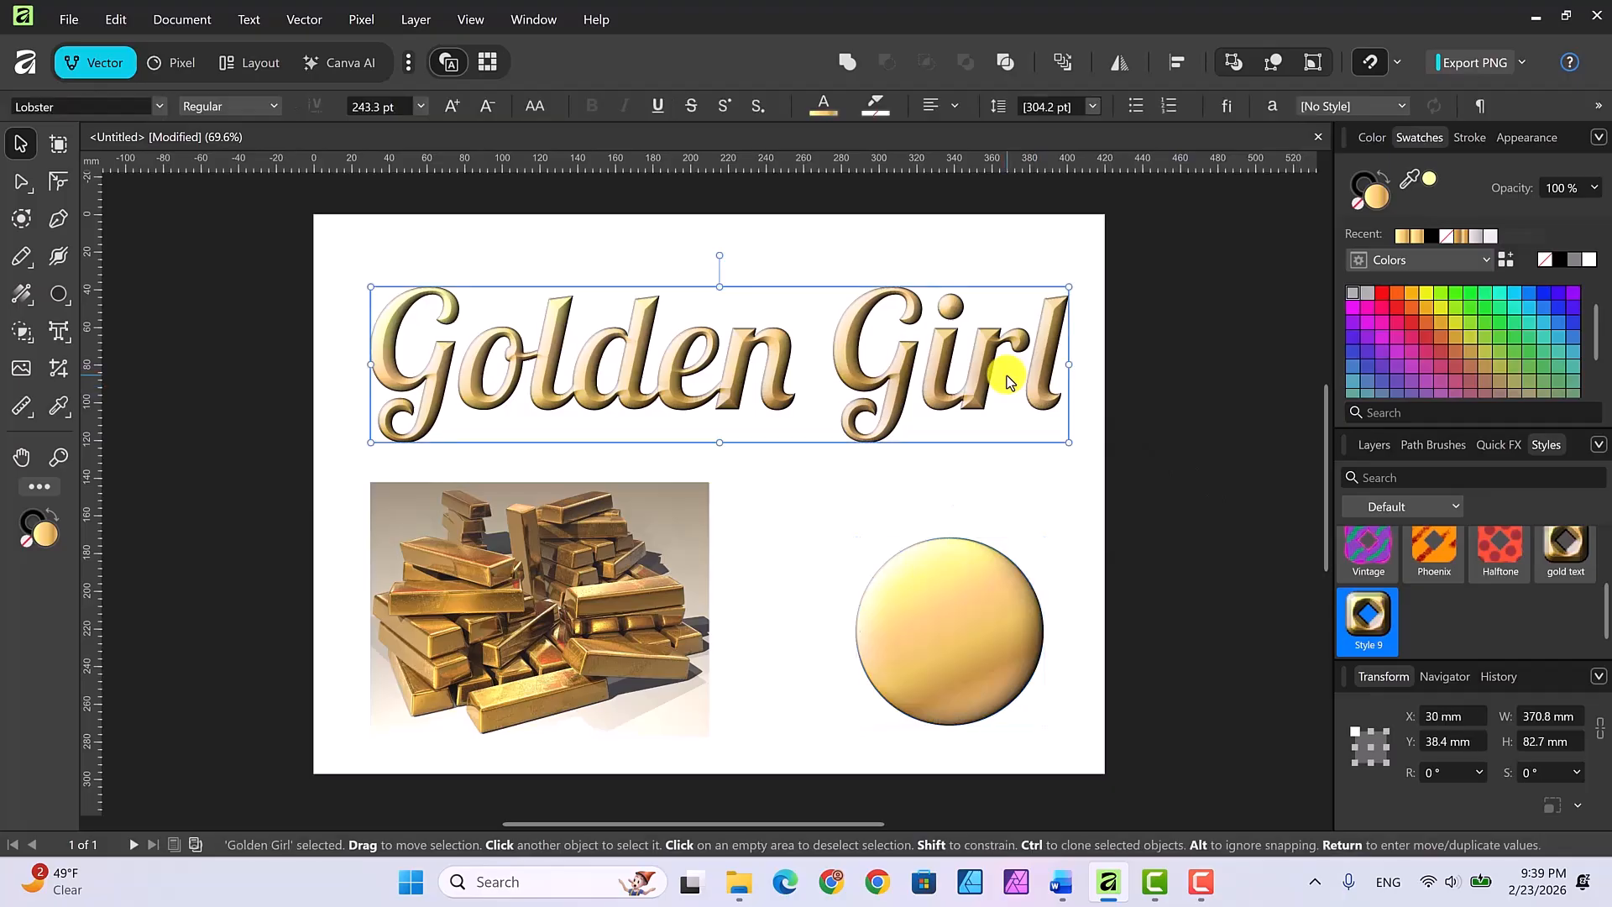
pyautogui.click(1368, 618)
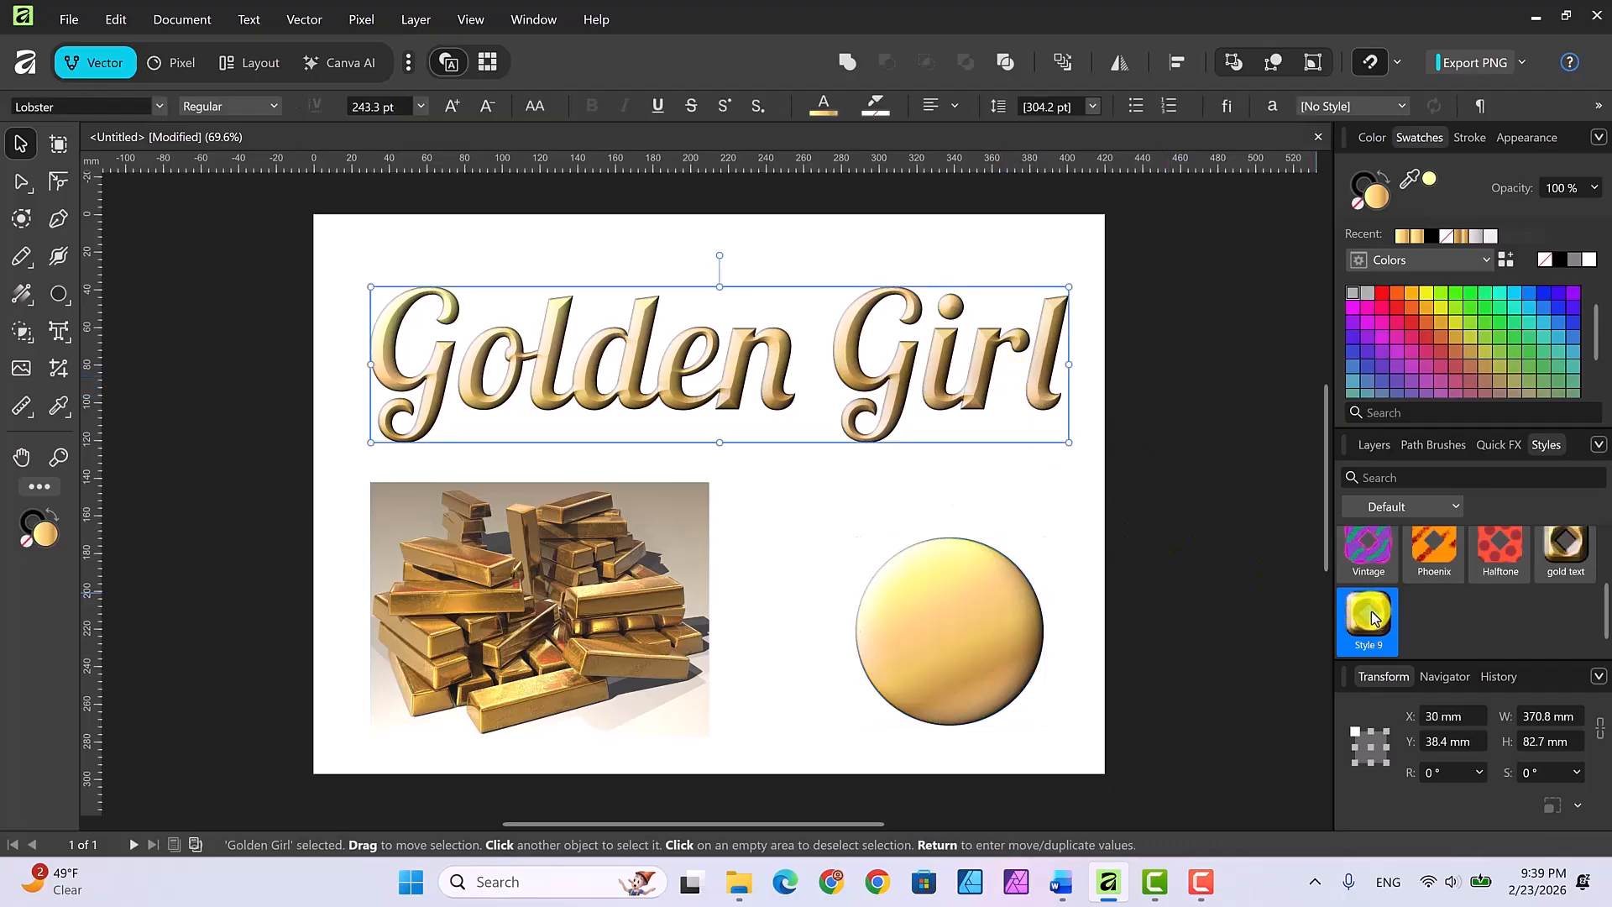
pyautogui.moveTo(1368, 618); pyautogui.dragTo(831, 376)
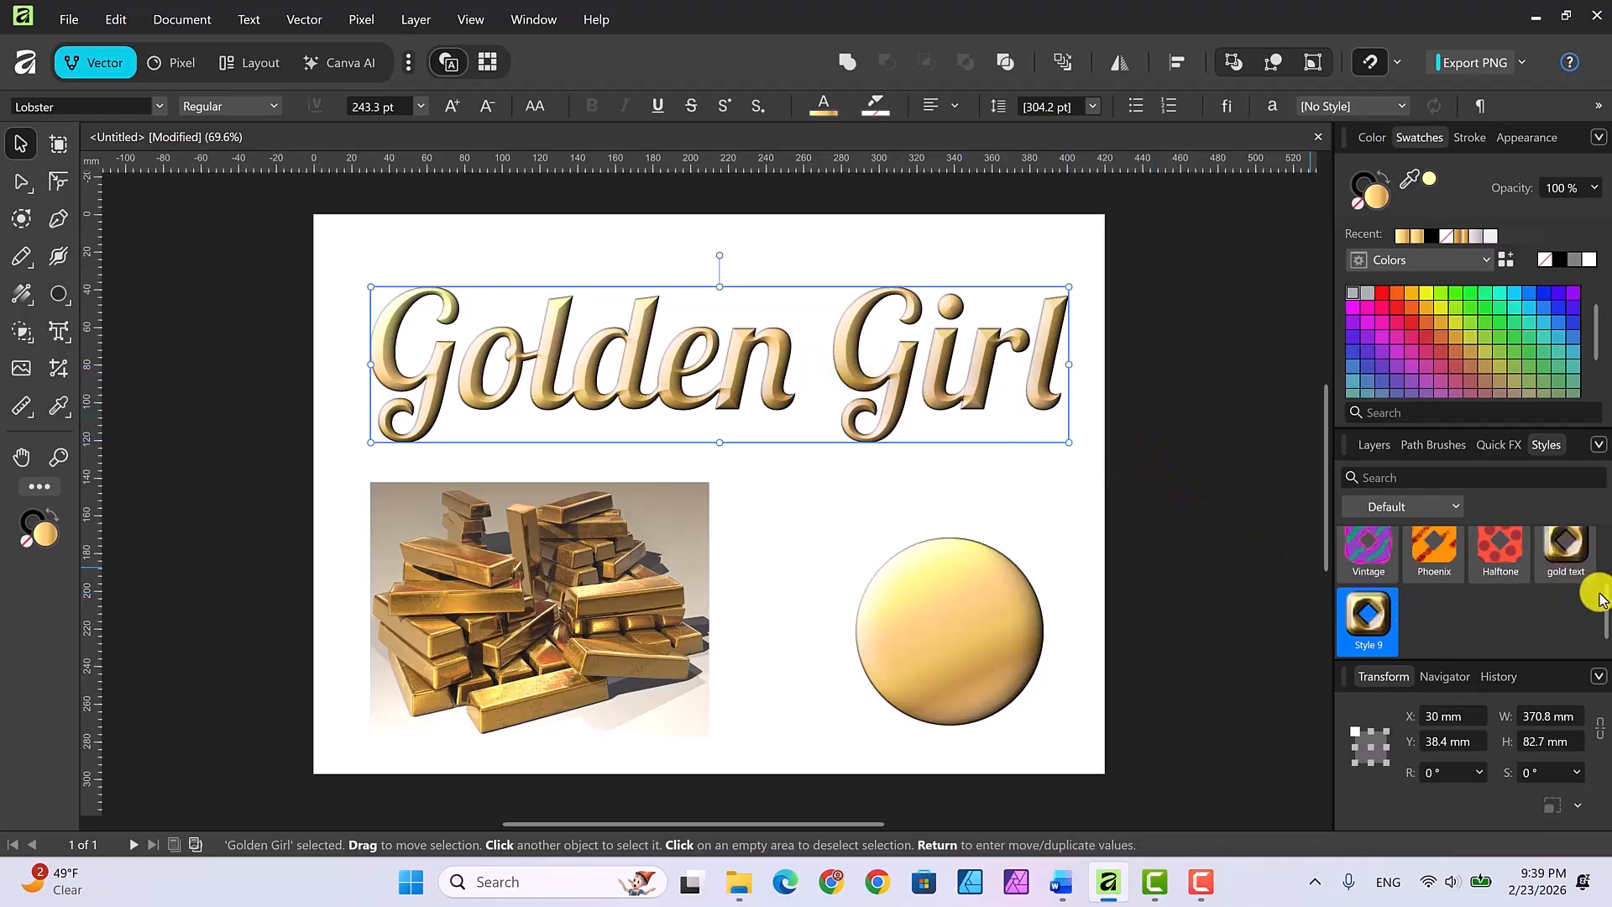
pyautogui.scroll(1, 1604, 611)
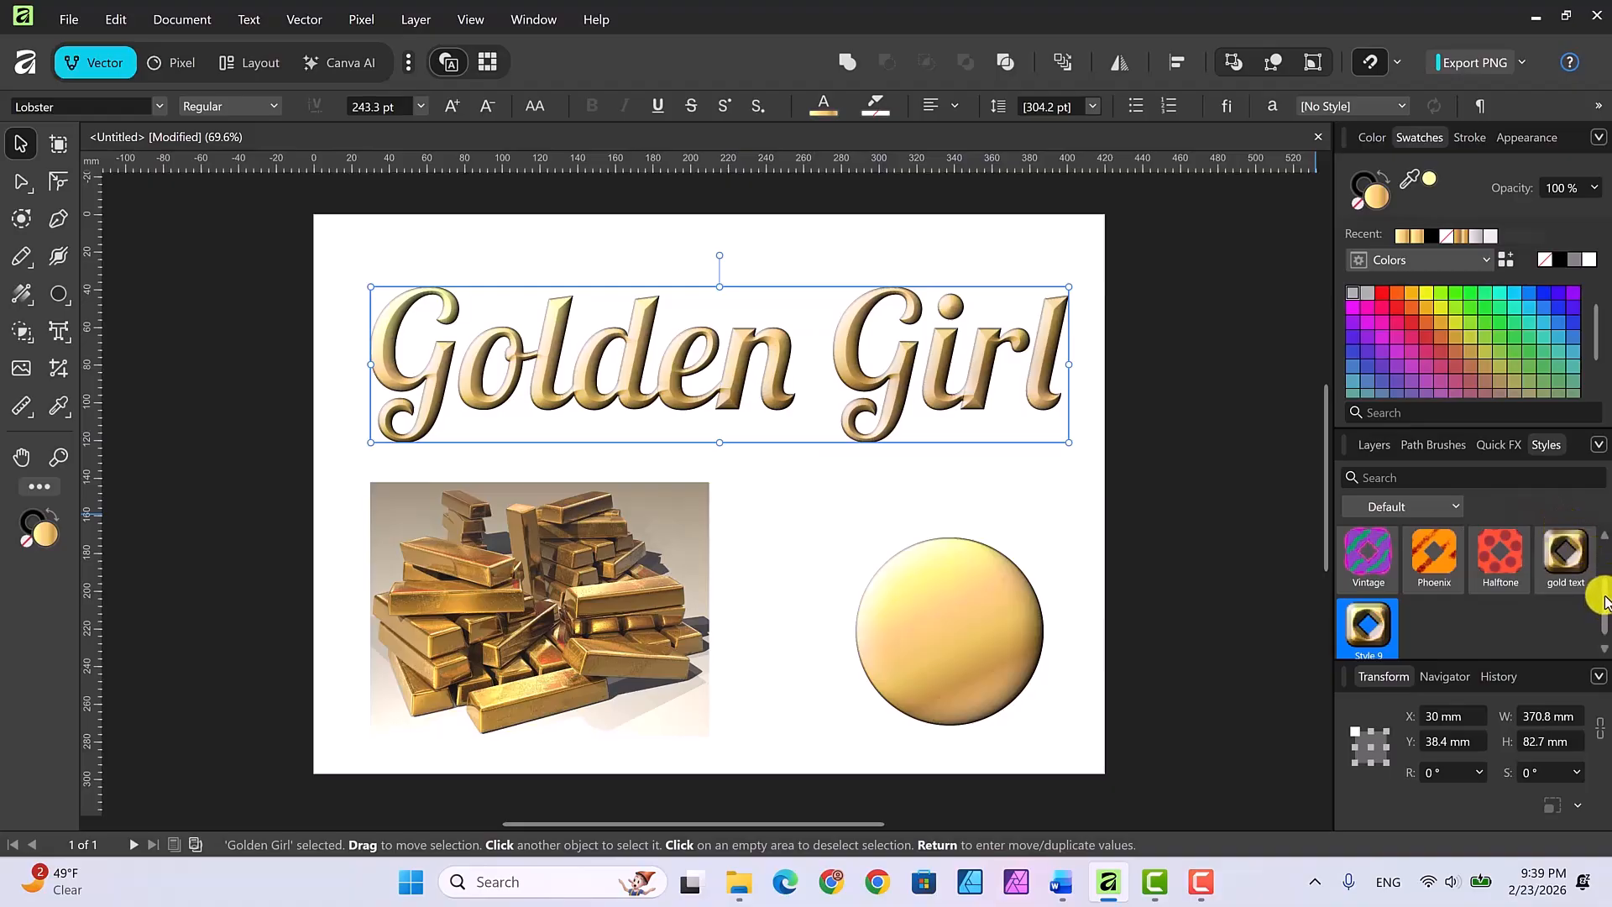
pyautogui.moveTo(1604, 597); pyautogui.dragTo(1604, 588)
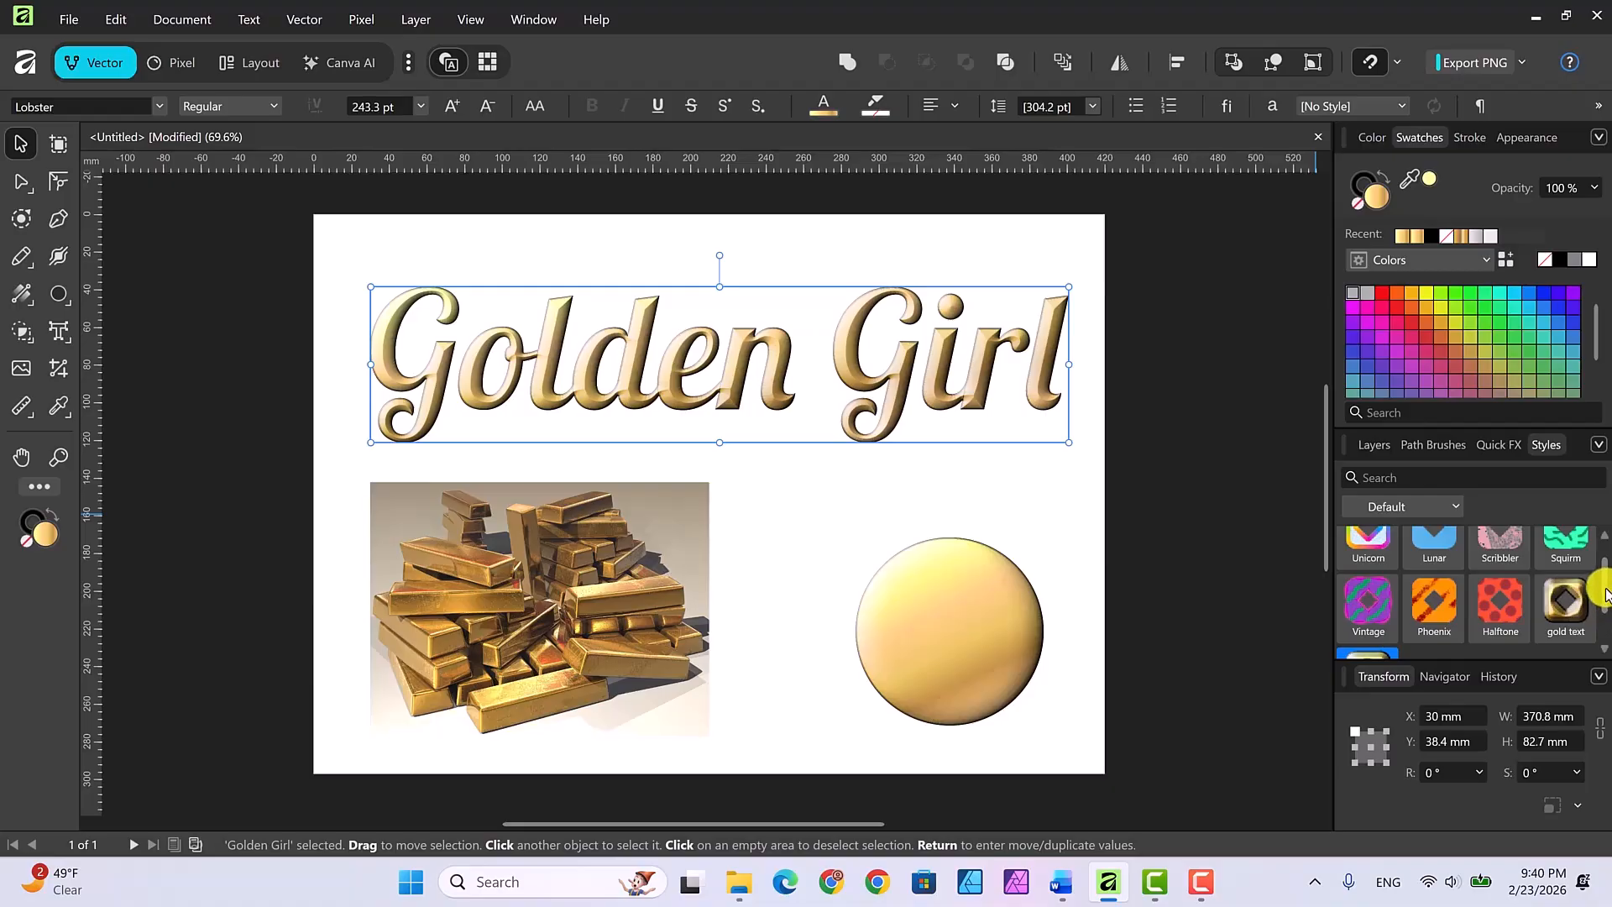
pyautogui.scroll(-1, 1603, 591)
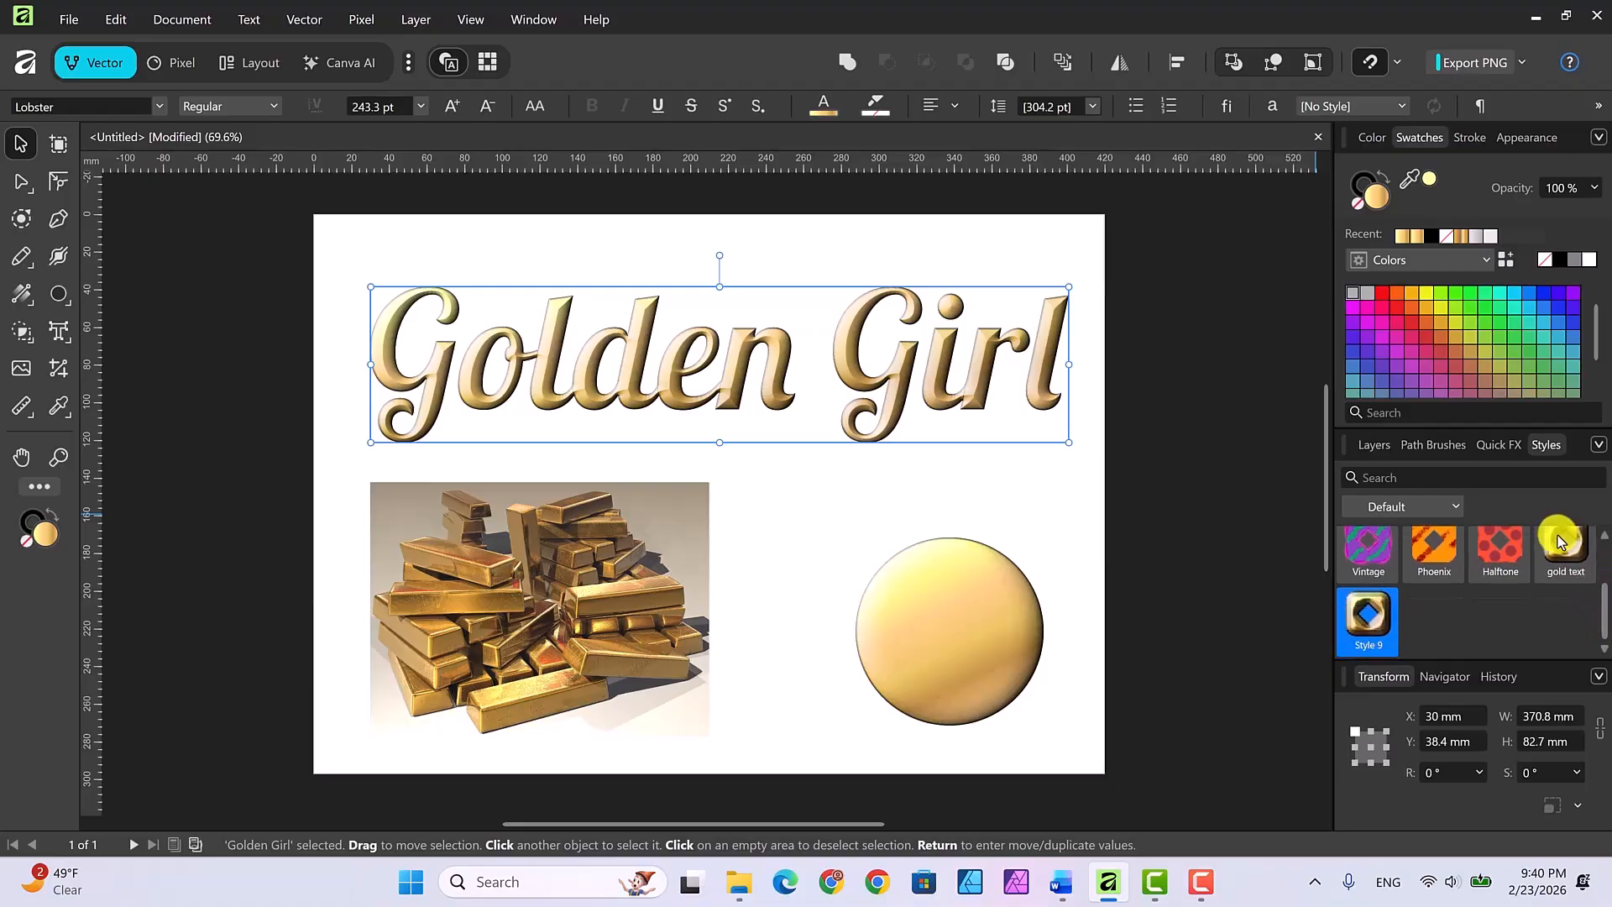